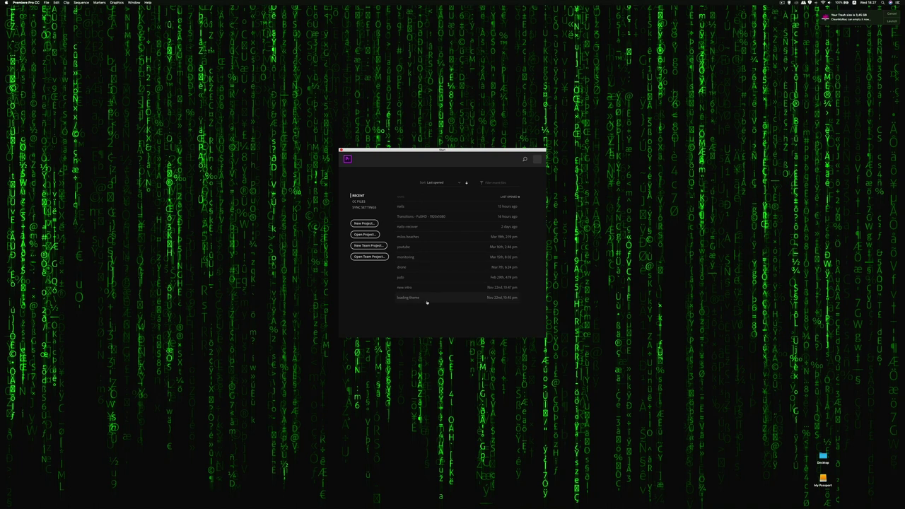
Start a new project named Tutorial1 with the default settings and create it.
left_click(364, 223)
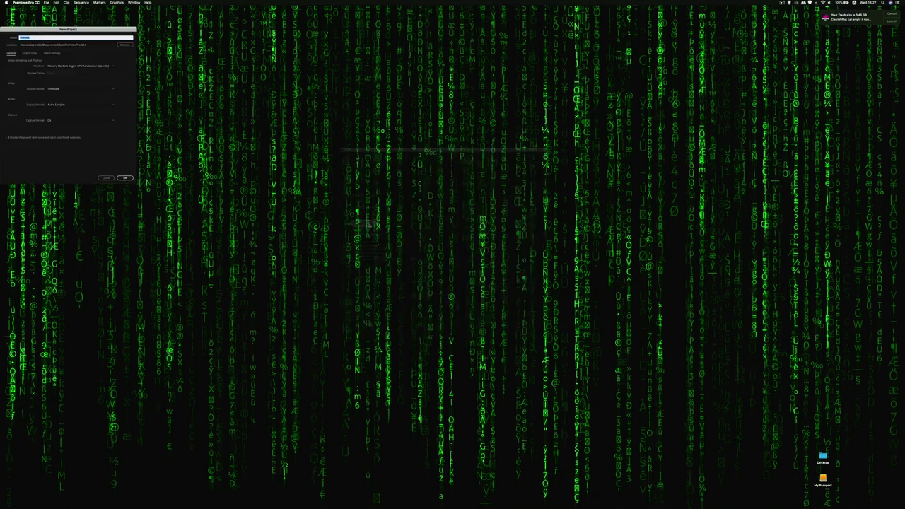
left_click_drag(80, 31, 438, 188)
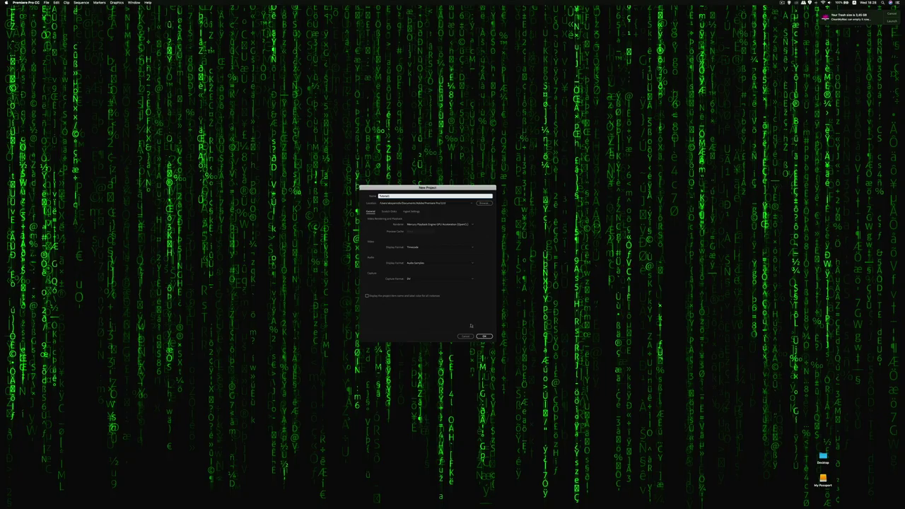
left_click(489, 336)
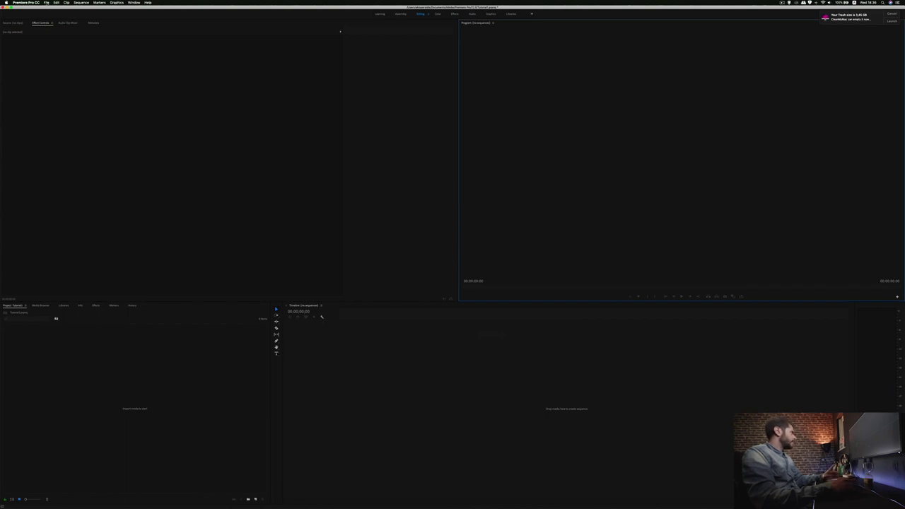
Create Sequence 01 from an AVCHD 1080p preset via File > New > Sequence.
left_click(46, 3)
mouse_move(51, 8)
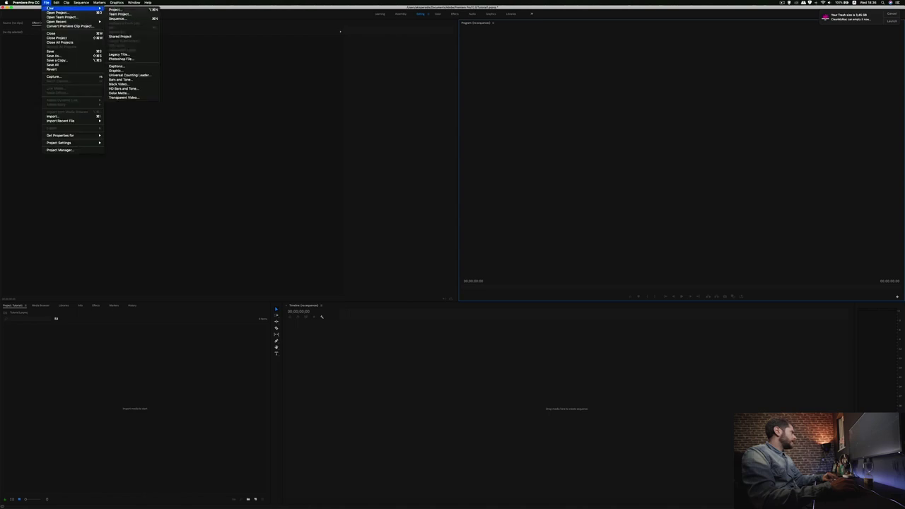
left_click(118, 19)
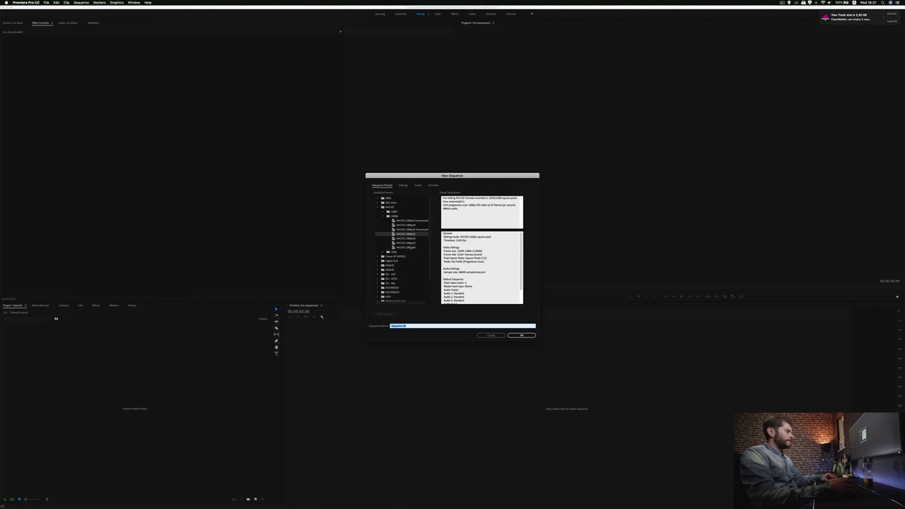
left_click(521, 335)
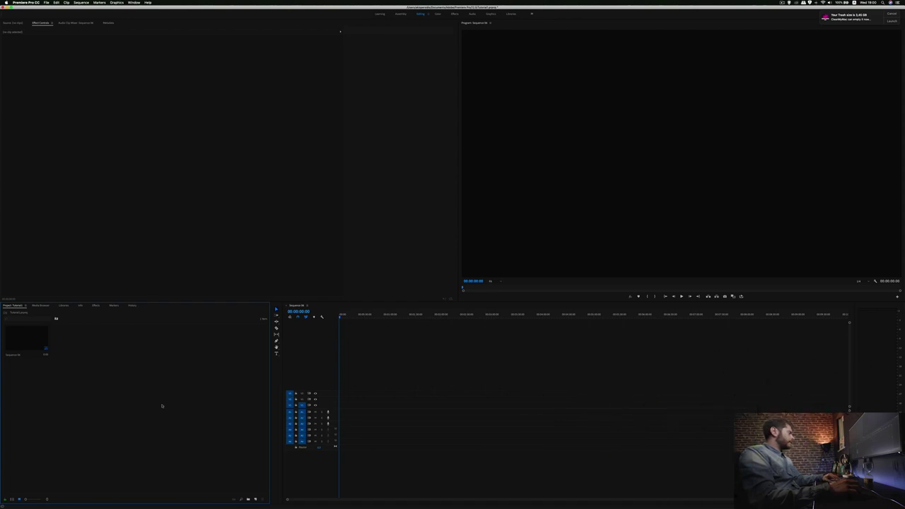
Import all six files (five MP4 clips and the MP3 song) from Desktop > Tutorial1.
double_click(161, 406)
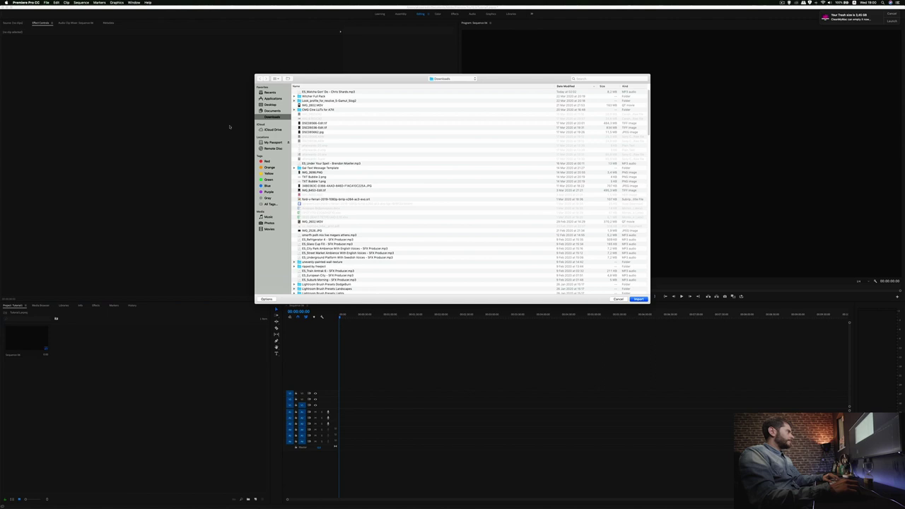
left_click(271, 106)
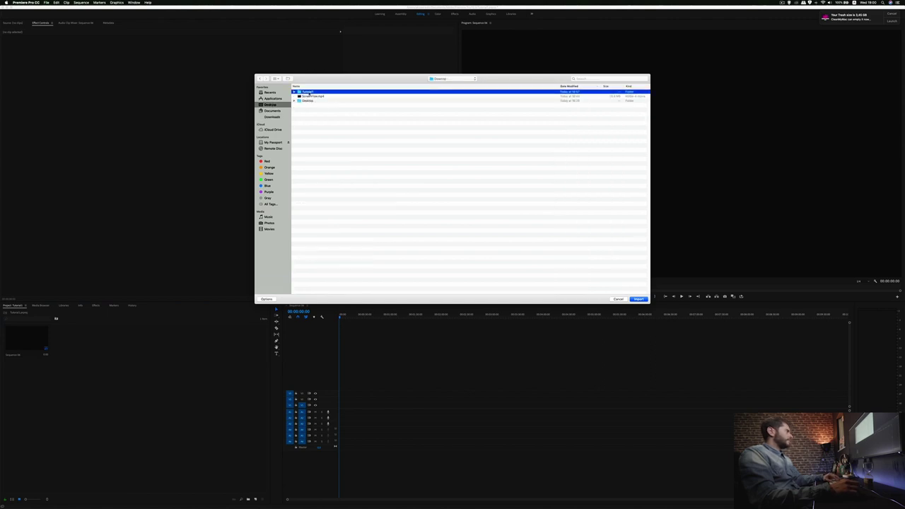
double_click(309, 92)
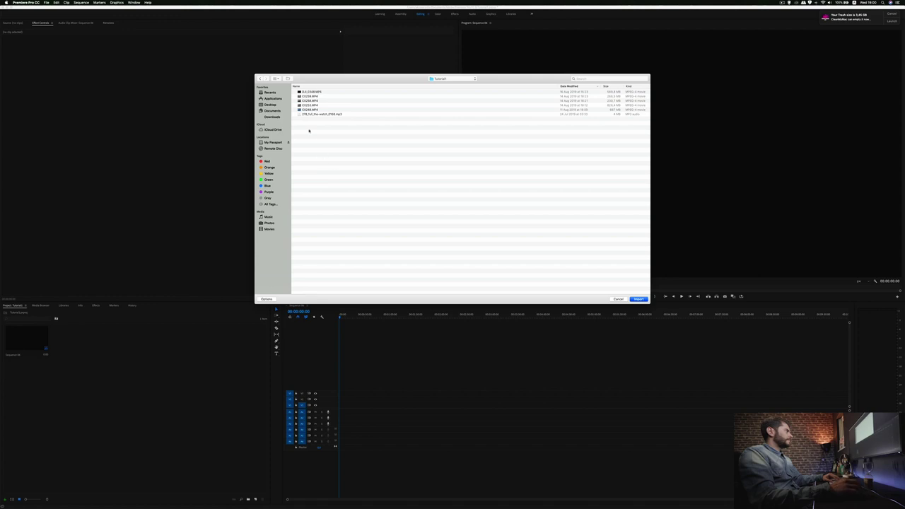
left_click_drag(309, 131, 328, 91)
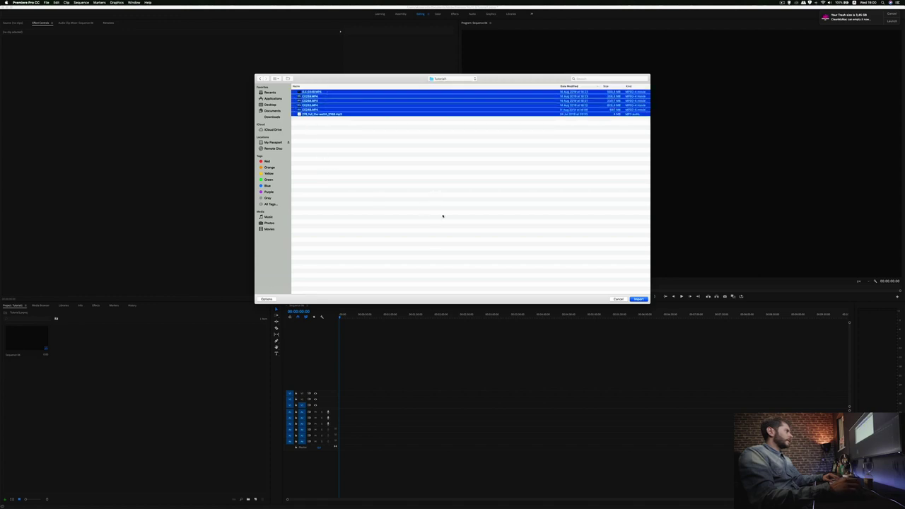
left_click(638, 299)
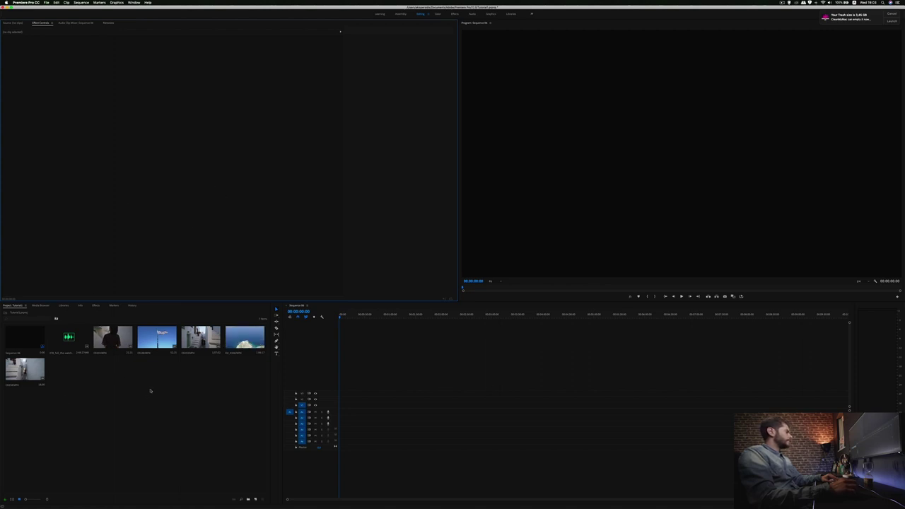
Activate the program monitor, tools, project and timeline panels in turn.
left_click(657, 190)
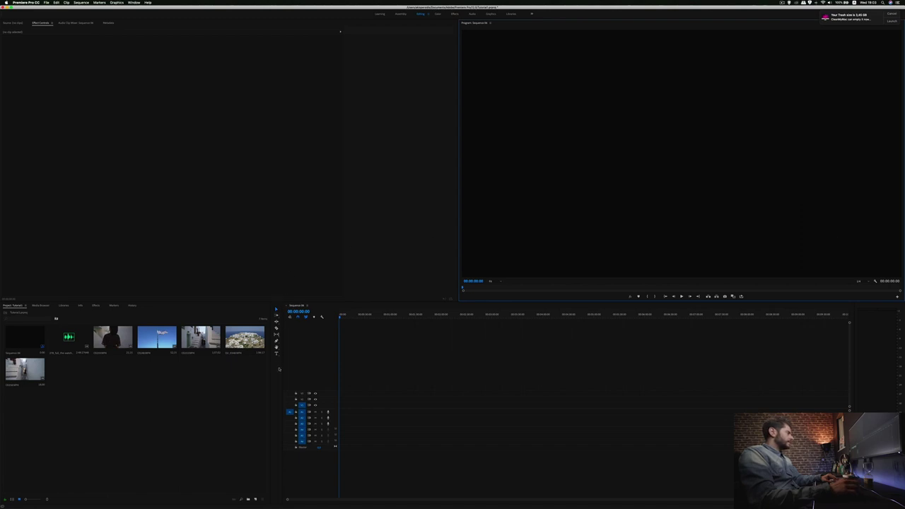
left_click(277, 374)
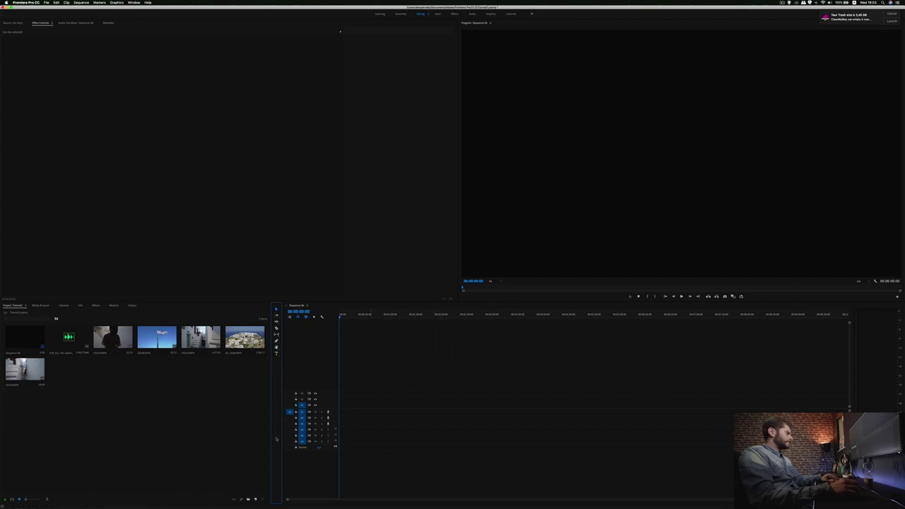
left_click(203, 397)
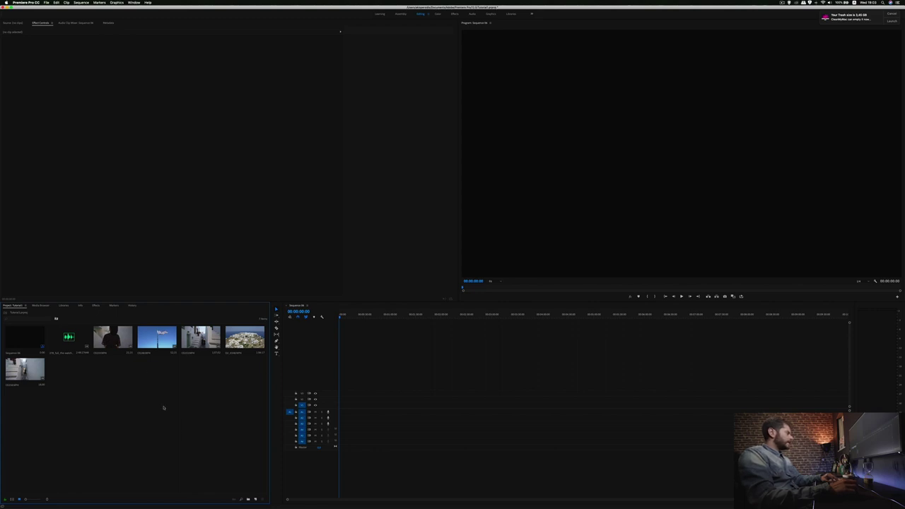
left_click(493, 370)
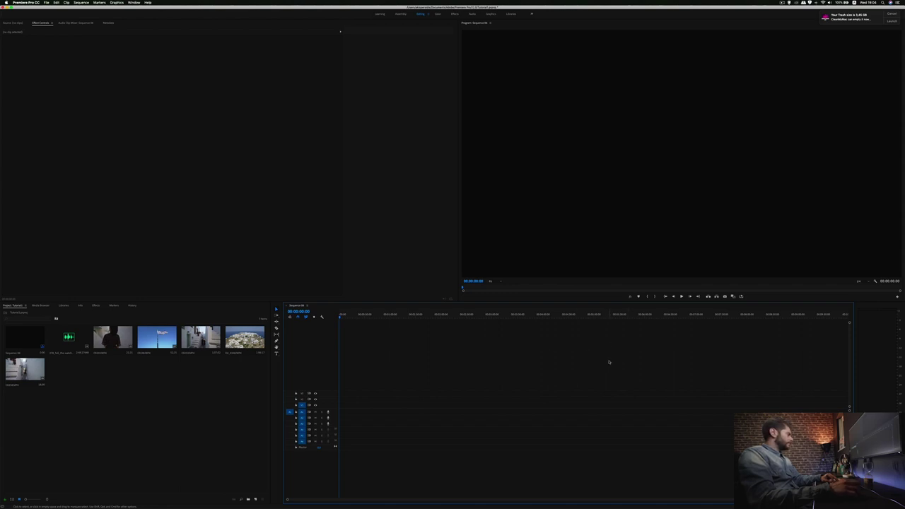
left_click(72, 441)
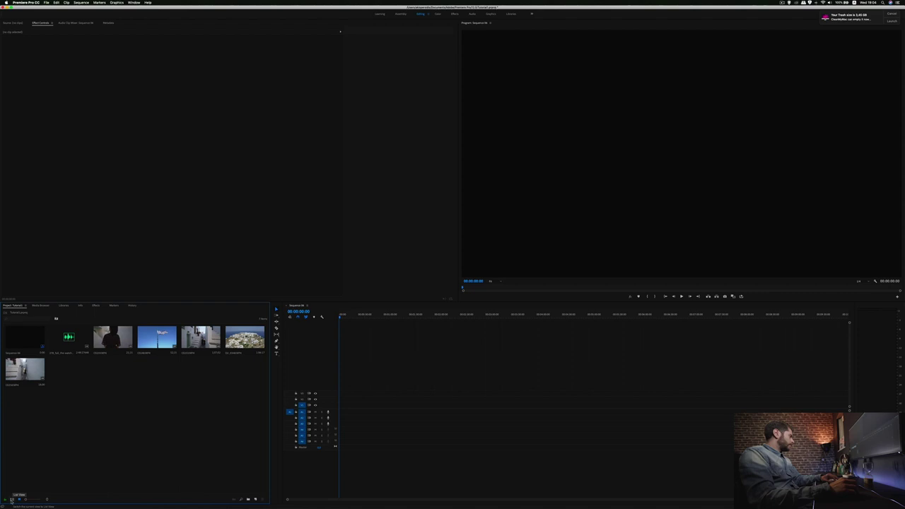
Switch the Project panel to List View and select the five video clips.
left_click(28, 375)
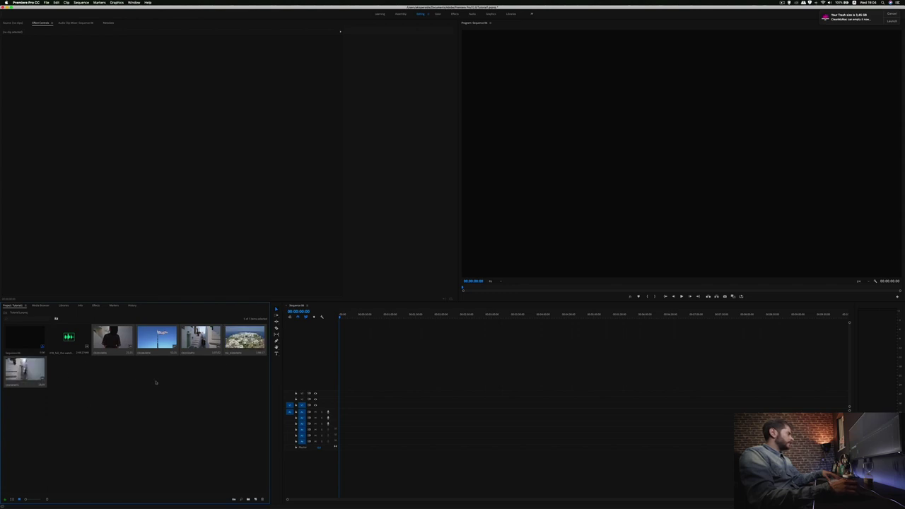
left_click(66, 438)
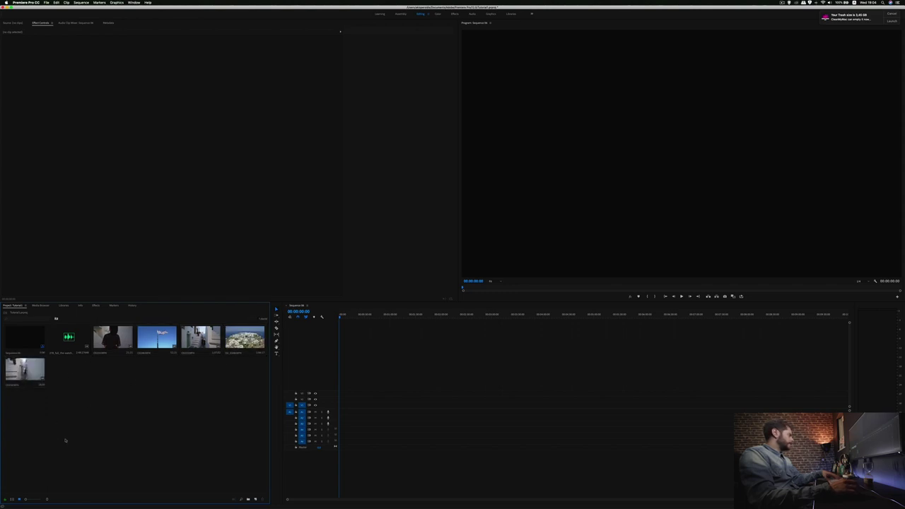
left_click(12, 500)
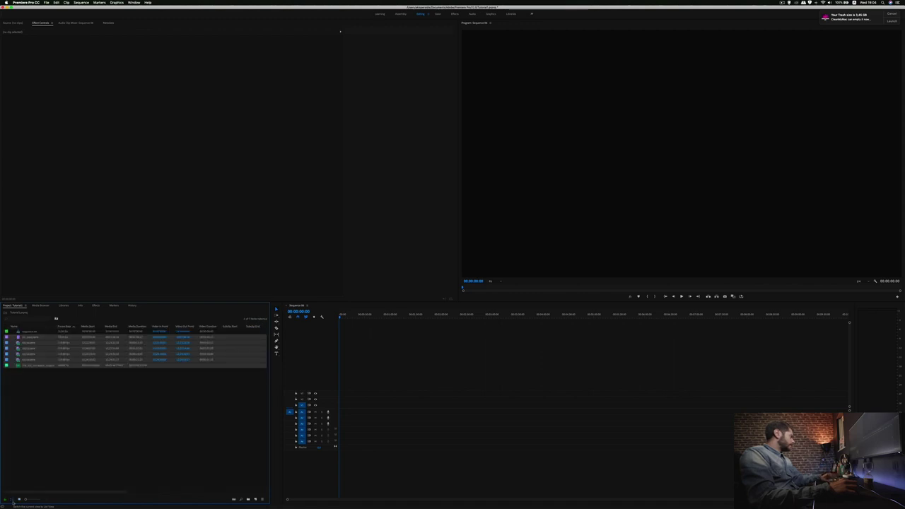
left_click(26, 384)
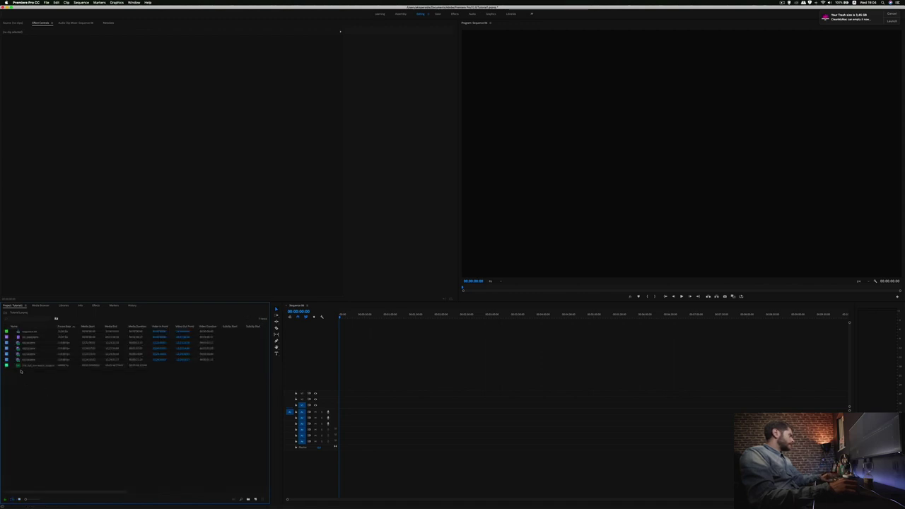
left_click(28, 337)
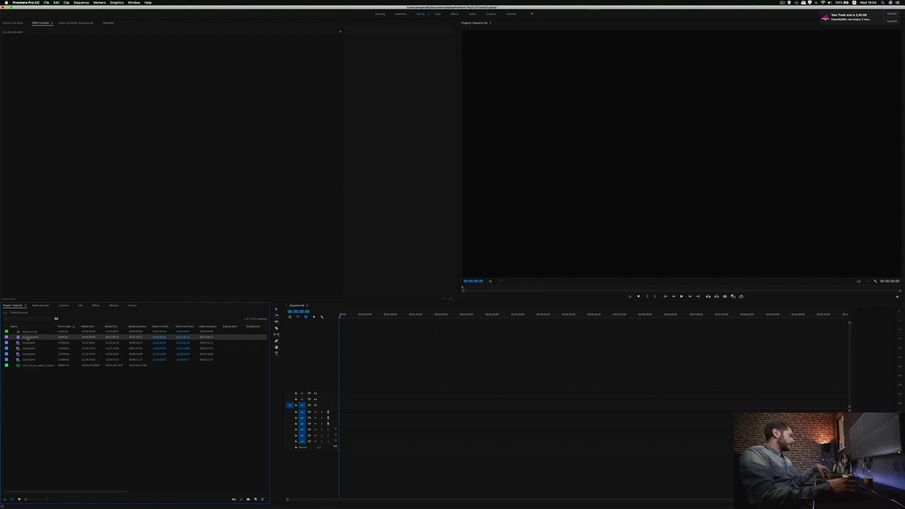
left_click(26, 360, "shift")
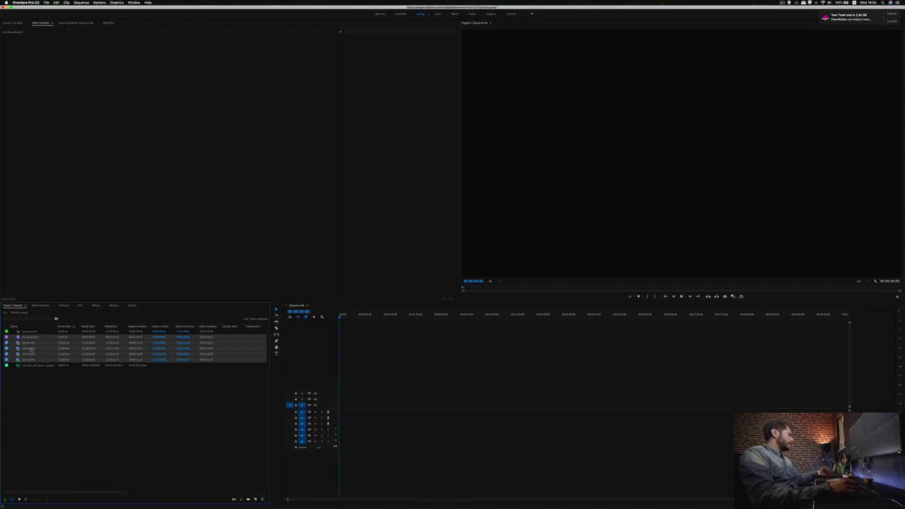
Interpret the five clips with an assumed frame rate, then return the Project panel to Icon View.
right_click(28, 339)
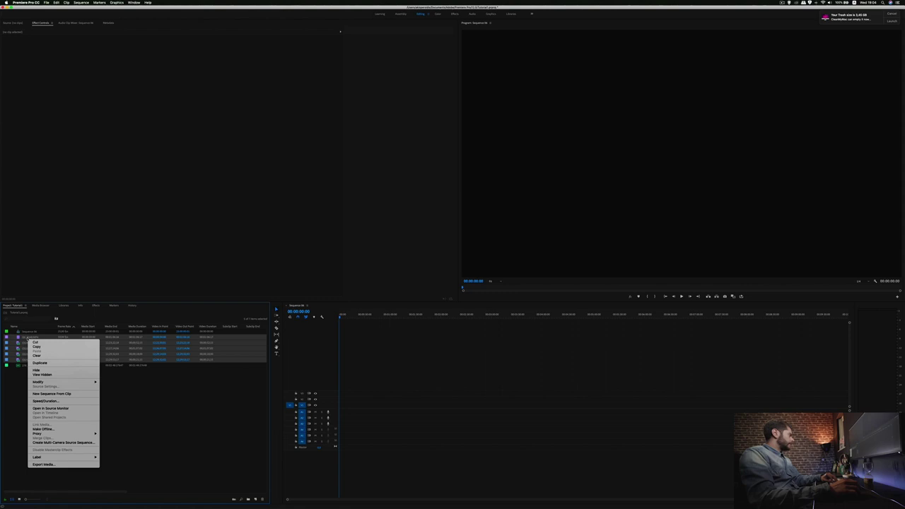
mouse_move(82, 382)
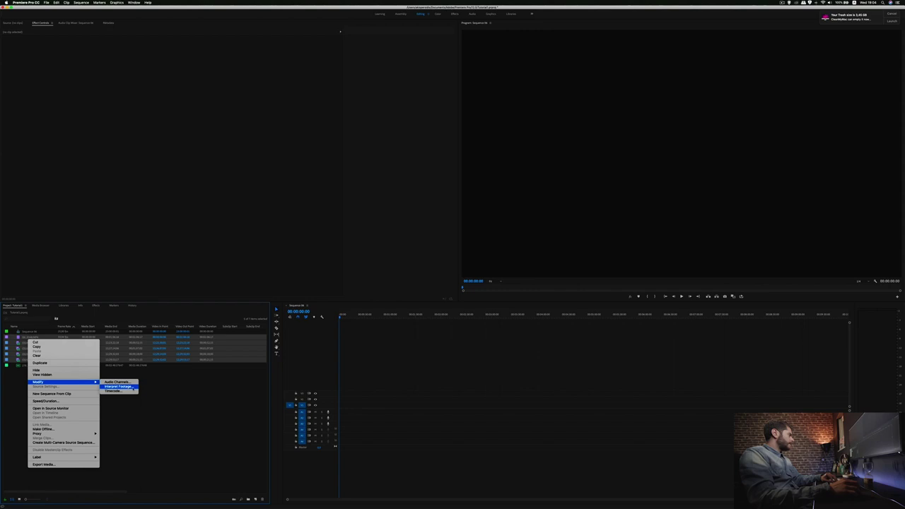
left_click(131, 387)
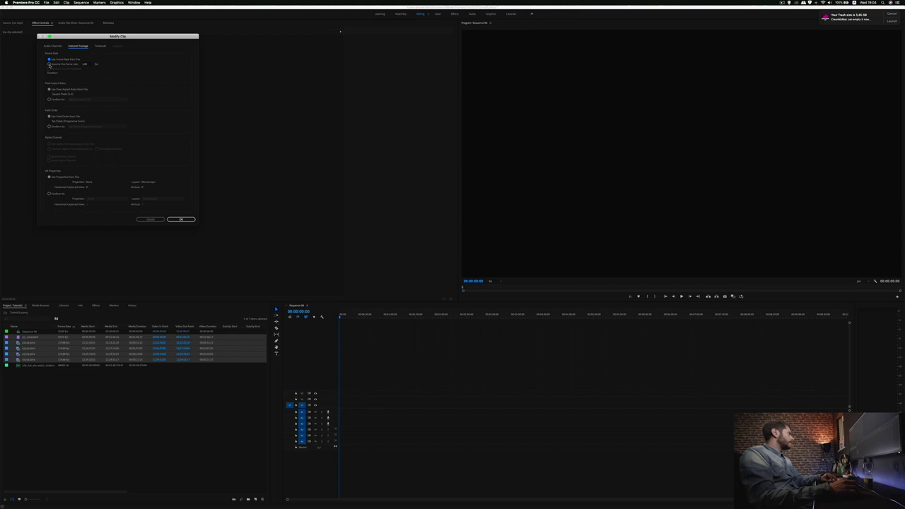
left_click(50, 64)
left_click(187, 220)
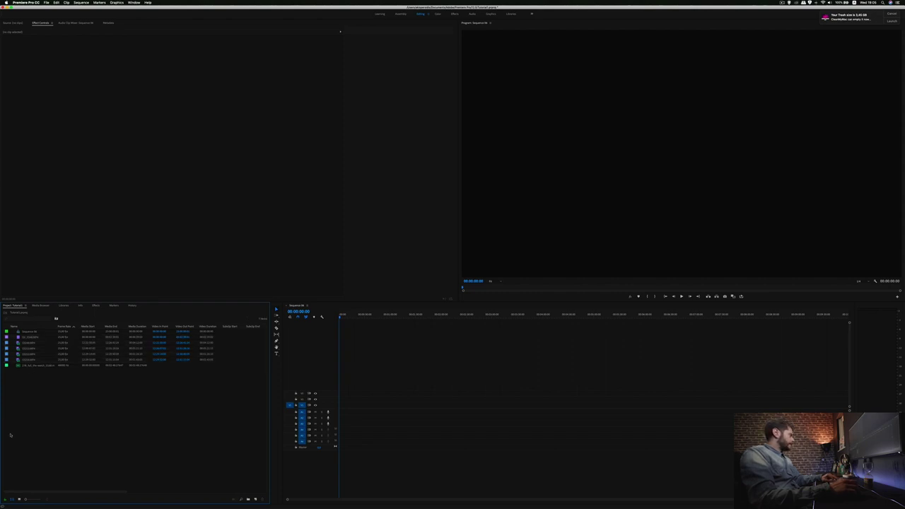
left_click(12, 499)
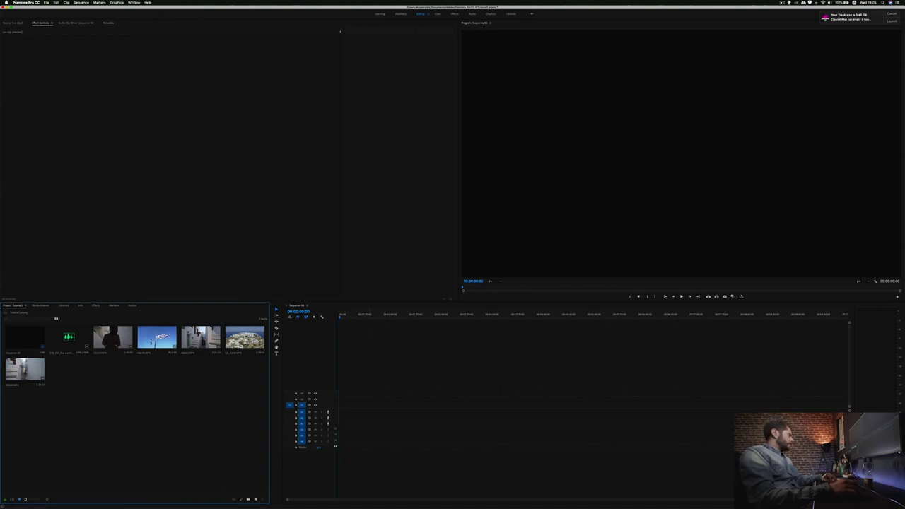
double_click(151, 345)
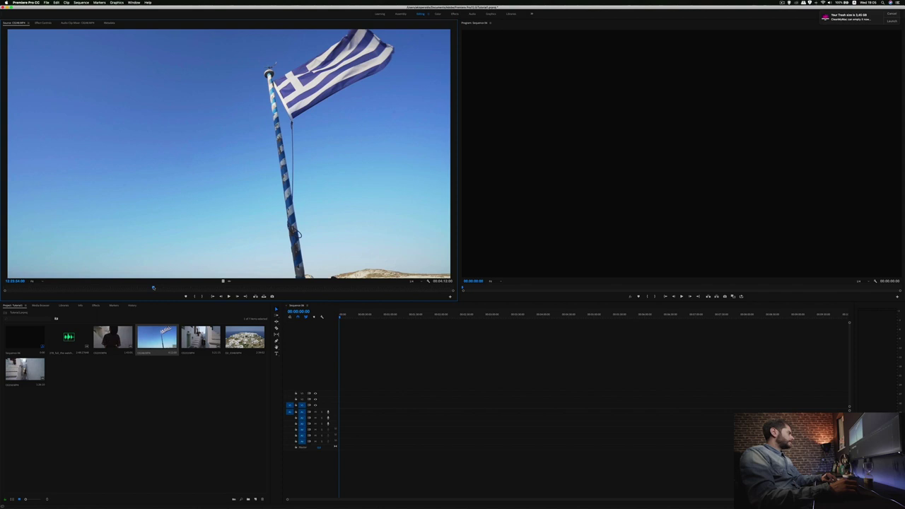
left_click_drag(153, 288, 173, 289)
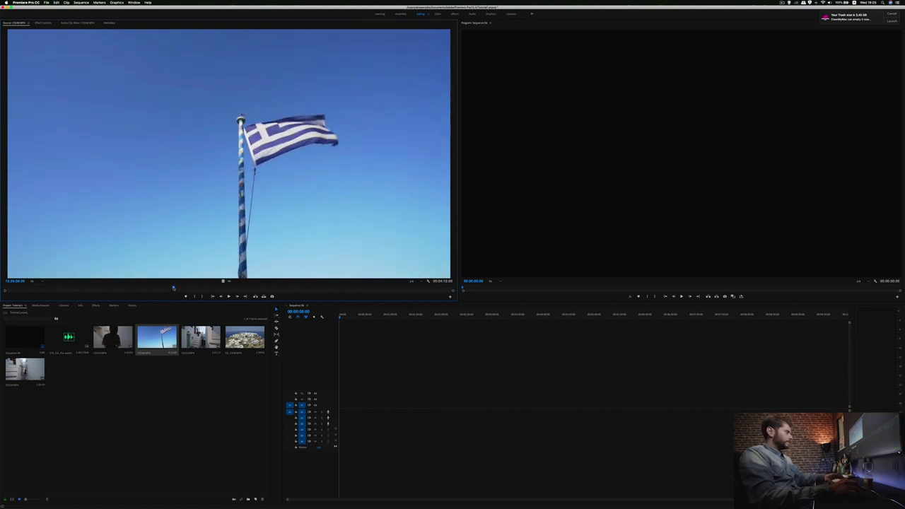
key("XF86AudioRaiseVolume")
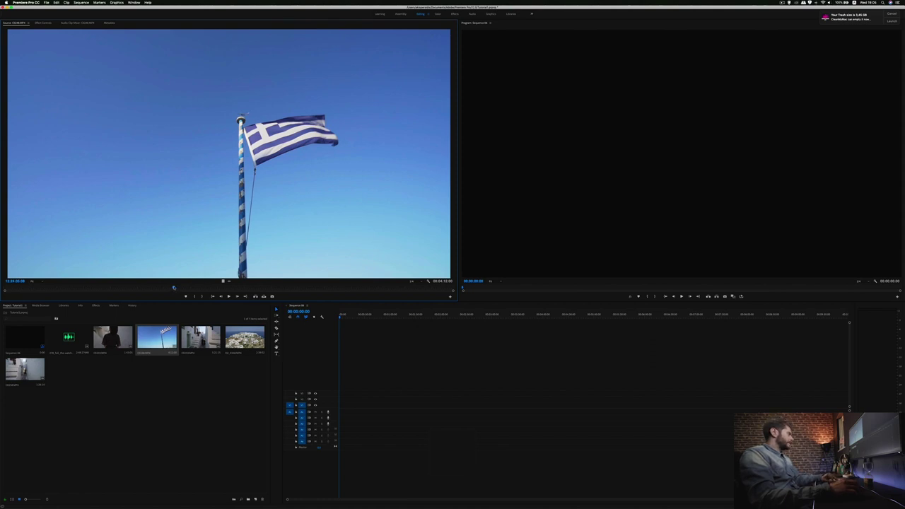
left_click_drag(174, 288, 213, 290)
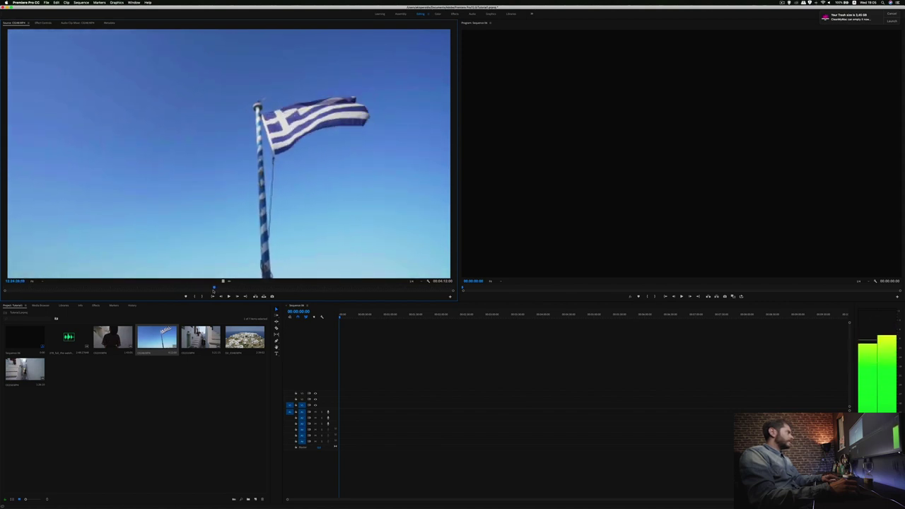
mouse_move(213, 289)
left_mouse_down()
mouse_move(241, 289)
mouse_move(227, 289)
left_mouse_up()
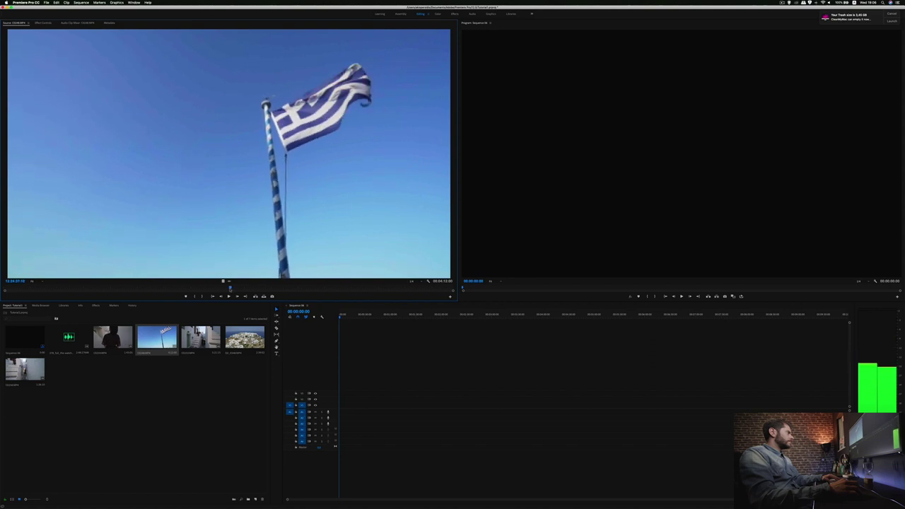
left_click_drag(229, 288, 227, 288)
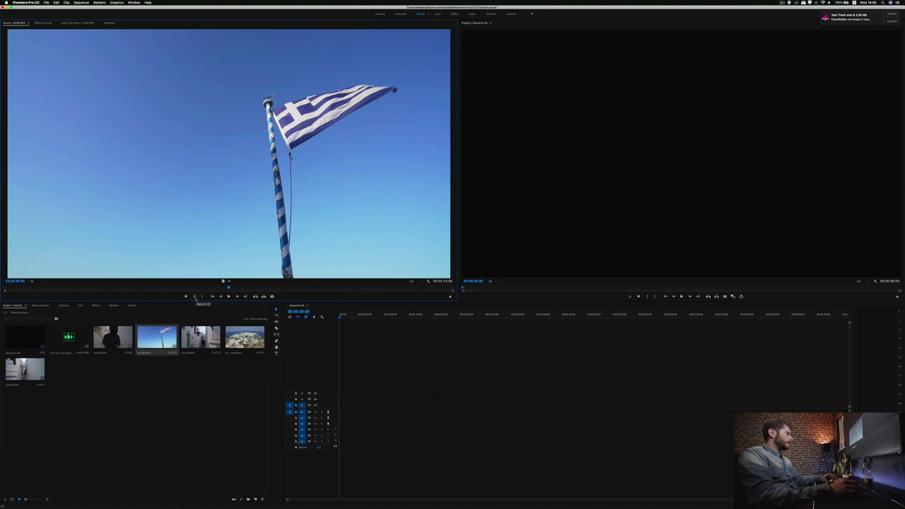
Mark In and Out points around a short section of the flag clip in the Source monitor.
left_click(195, 297)
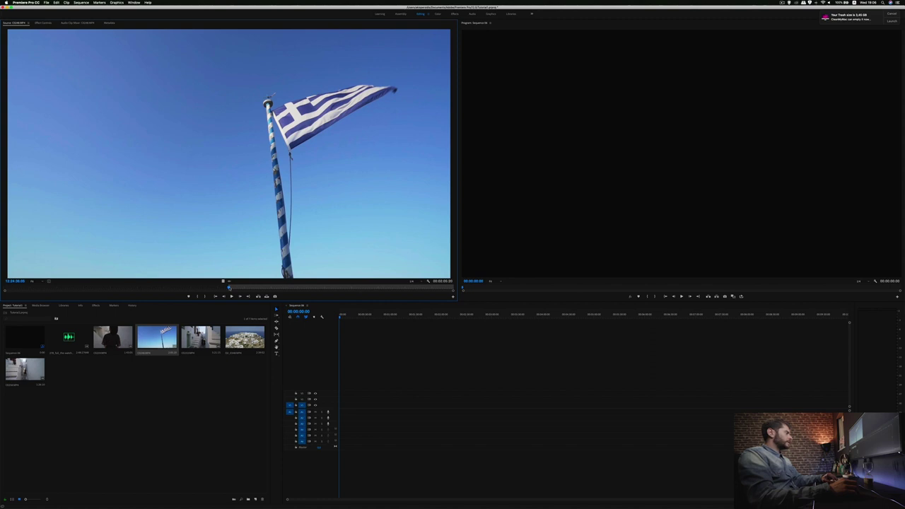
key("space")
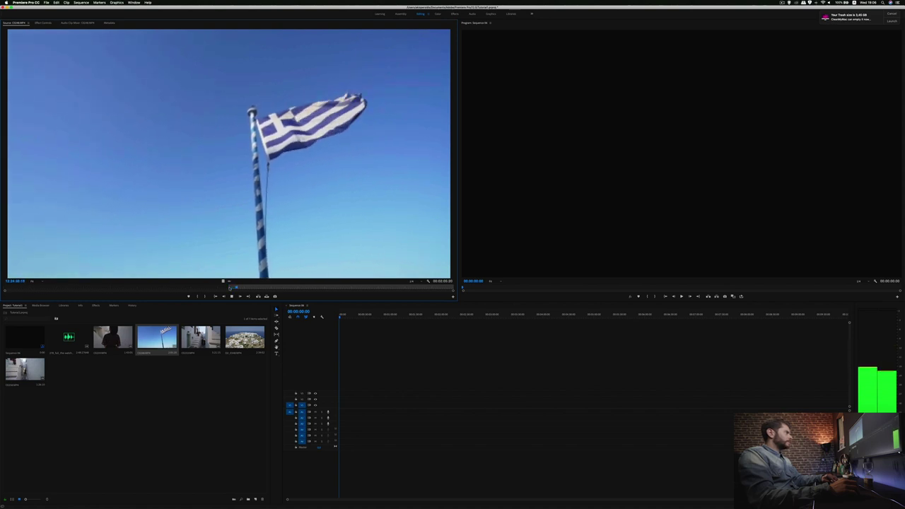
key("space")
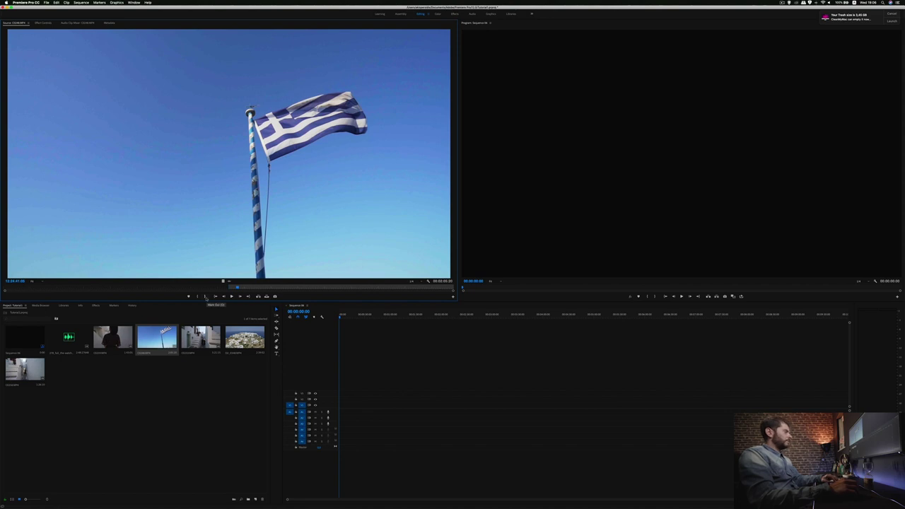
left_click(205, 298)
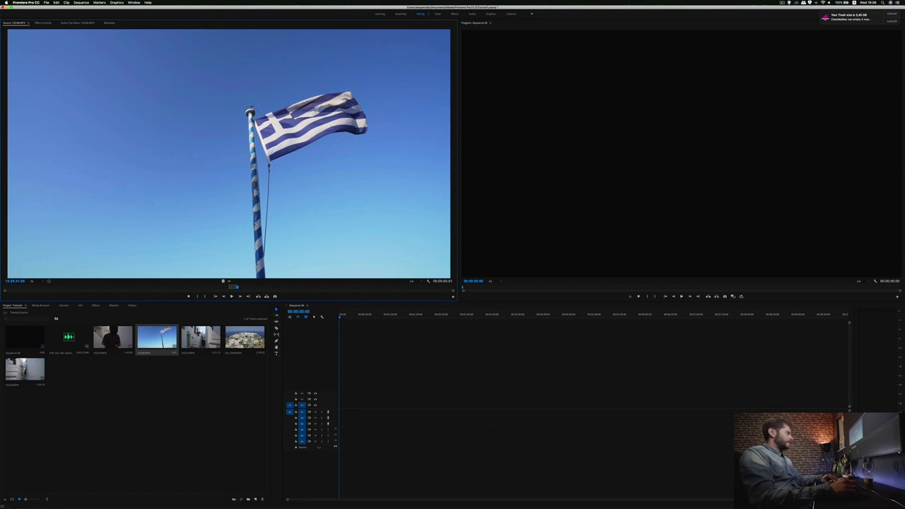
Place only the flag section's picture at the start of V1, discarding the version with audio.
left_click_drag(281, 236, 355, 409)
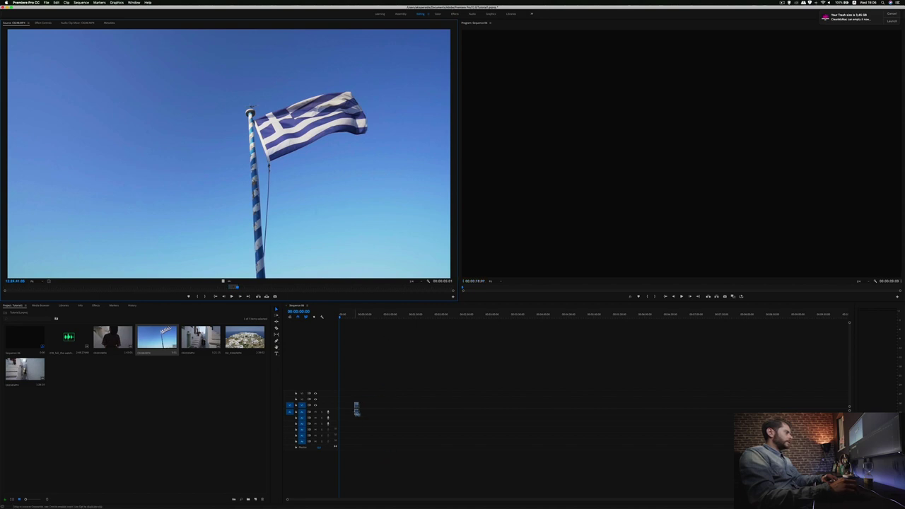
left_click_drag(356, 408, 356, 414)
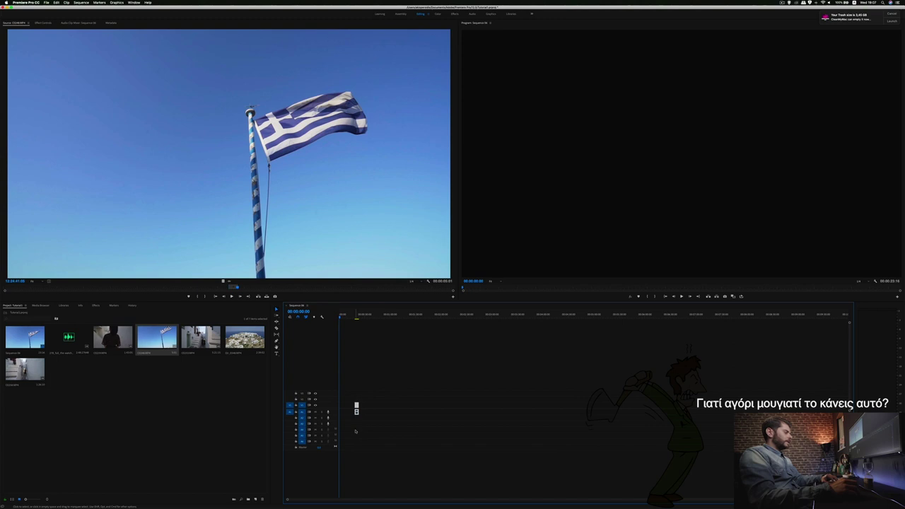
left_click_drag(356, 409, 355, 429)
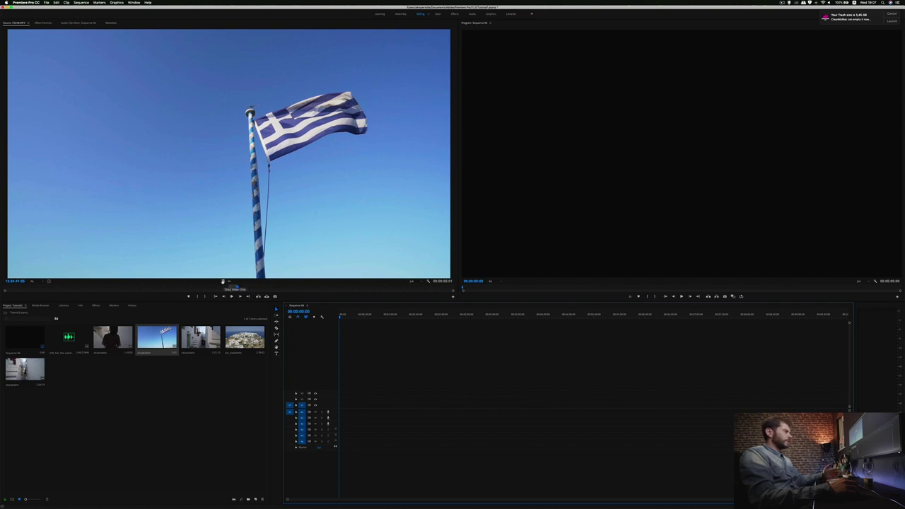
mouse_move(222, 281)
left_mouse_down()
mouse_move(356, 405)
mouse_move(340, 405)
left_mouse_up()
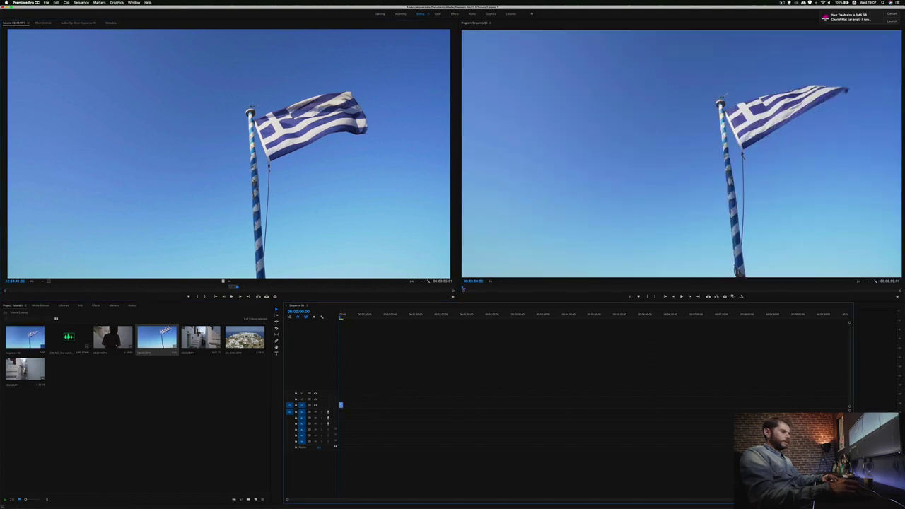
Enlarge the V1 track to show thumbnails and play the sequence.
scroll(720, 503, "up", 5)
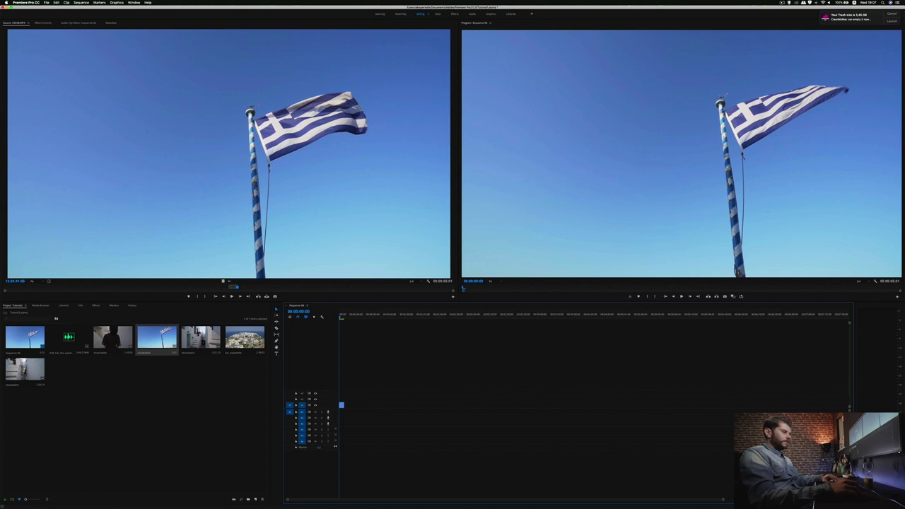
scroll(720, 506, "up", 5)
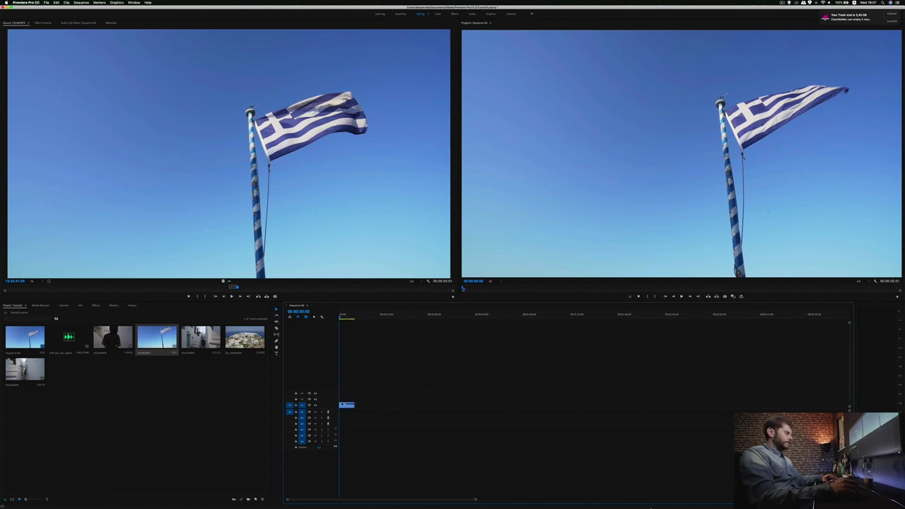
scroll(625, 507, "up", 2)
scroll(622, 506, "up", 1)
scroll(619, 506, "up", 1)
scroll(612, 506, "up", 2)
scroll(612, 507, "up", 2)
scroll(611, 506, "up", 2)
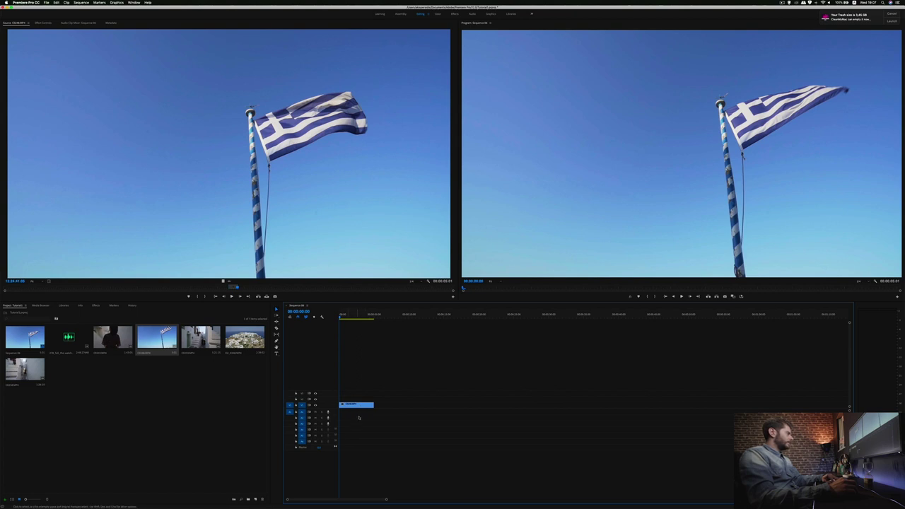
left_click_drag(331, 402, 332, 391)
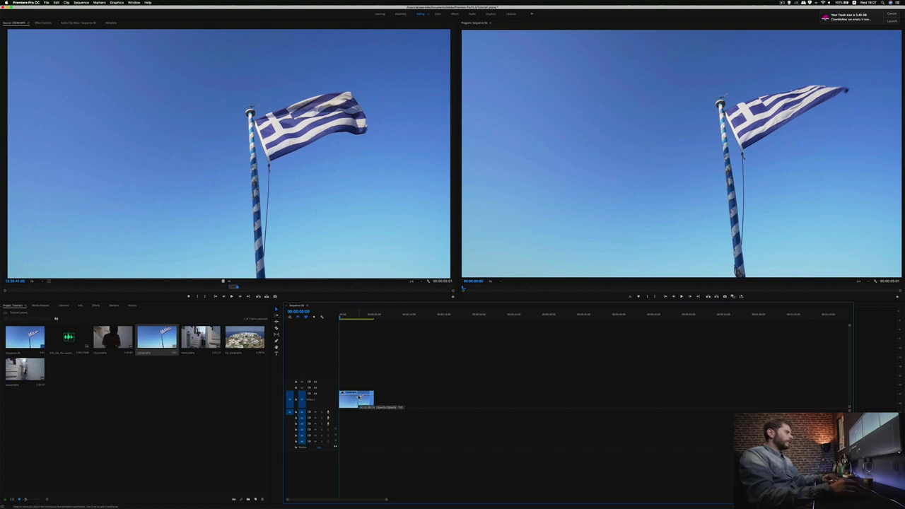
key("space")
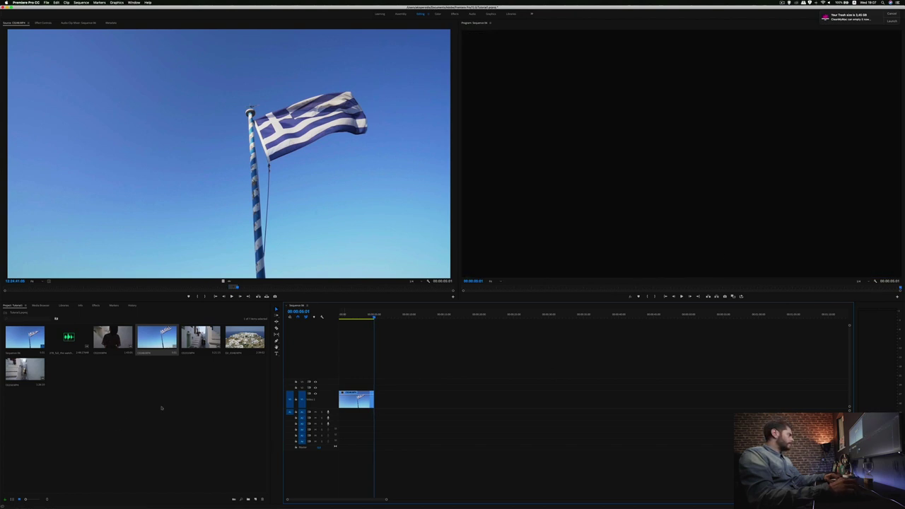
Mark a section of the island aerial clip with I and O and overwrite it after the flag clip.
double_click(245, 337)
key("space")
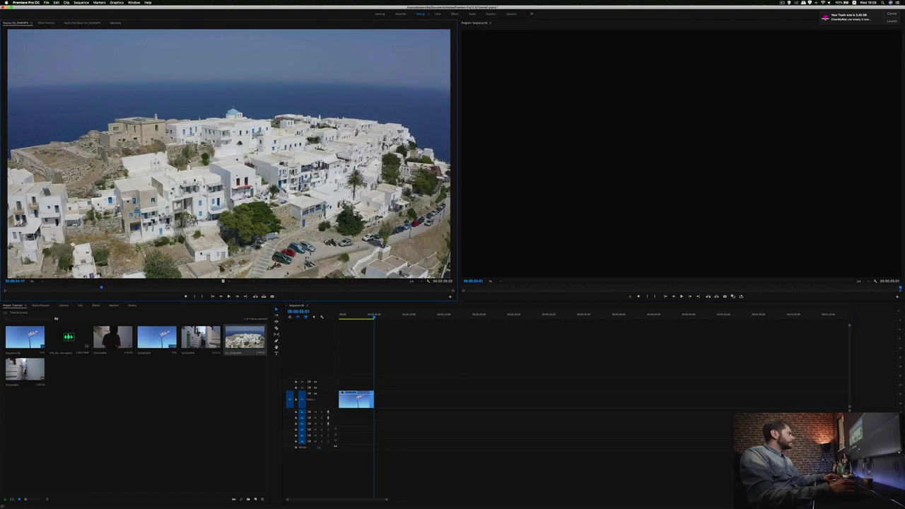
key("i")
key("o")
key("period")
left_click(143, 356)
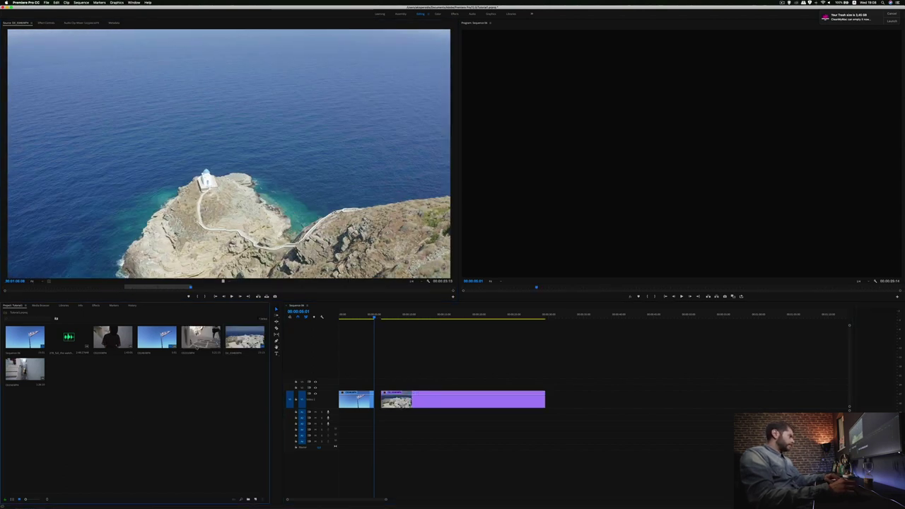
Append sections of the alley clip and the next village clip to the sequence end.
double_click(25, 369)
key("space")
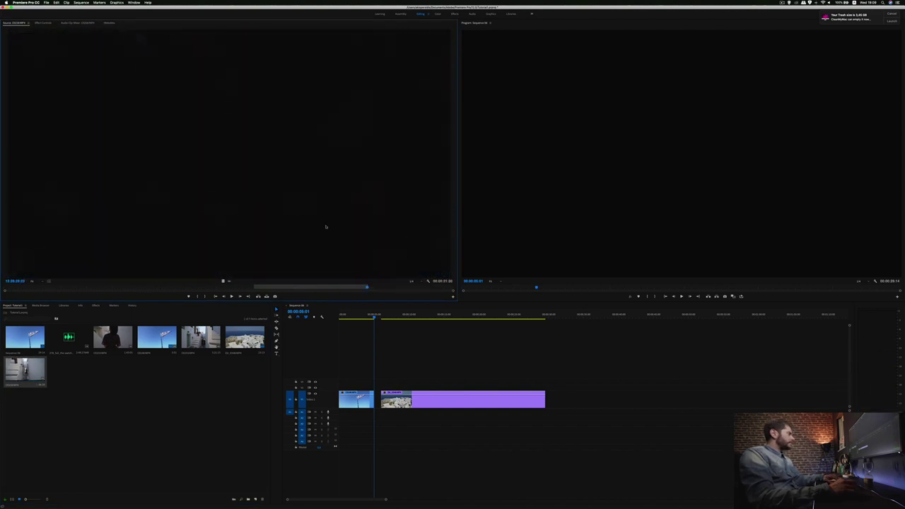
key("period")
double_click(113, 337)
left_click_drag(55, 288, 302, 290)
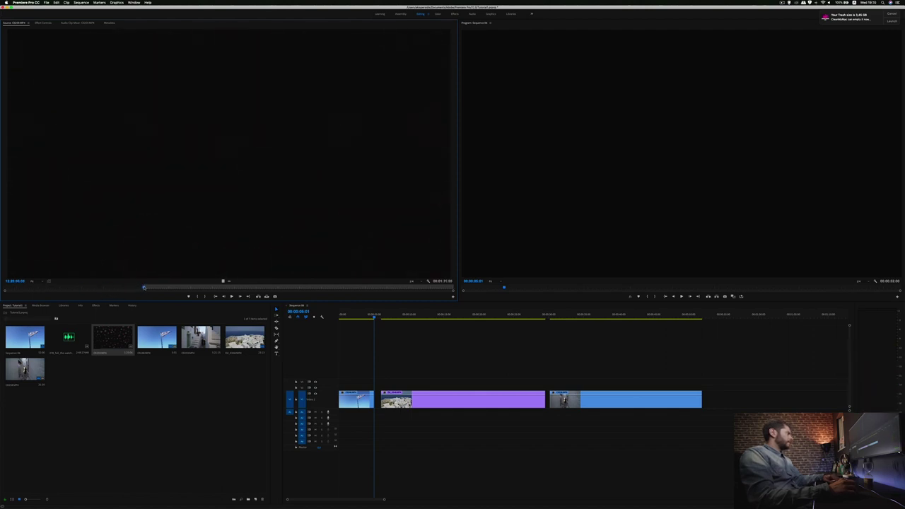
key("o")
key("period")
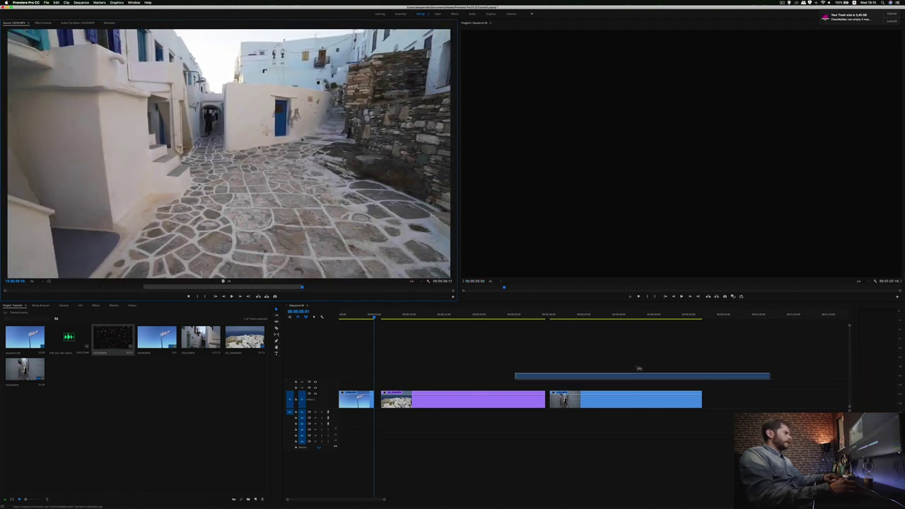
left_click_drag(383, 500, 461, 500)
Append a marked section of the white-houses street clip and play the sequence from the start.
double_click(201, 337)
left_click_drag(233, 288, 308, 287)
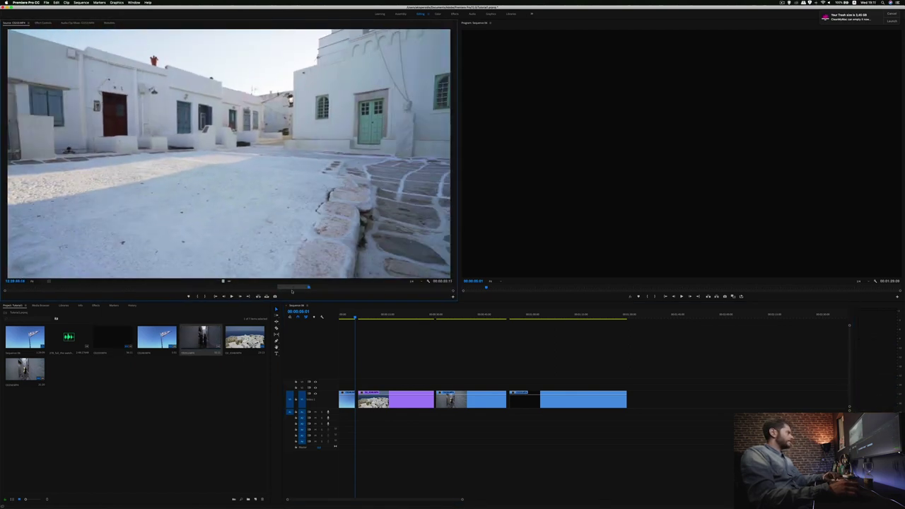
key("o")
key("period")
key("Home")
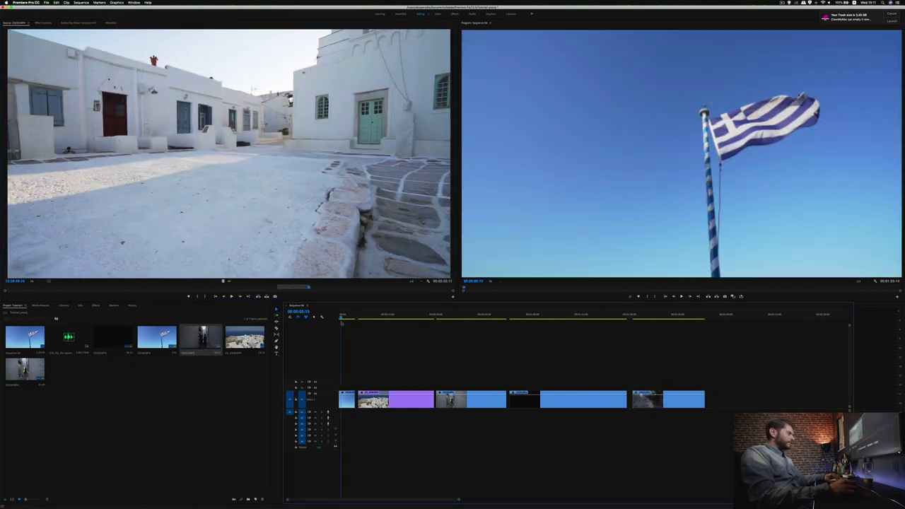
key("space")
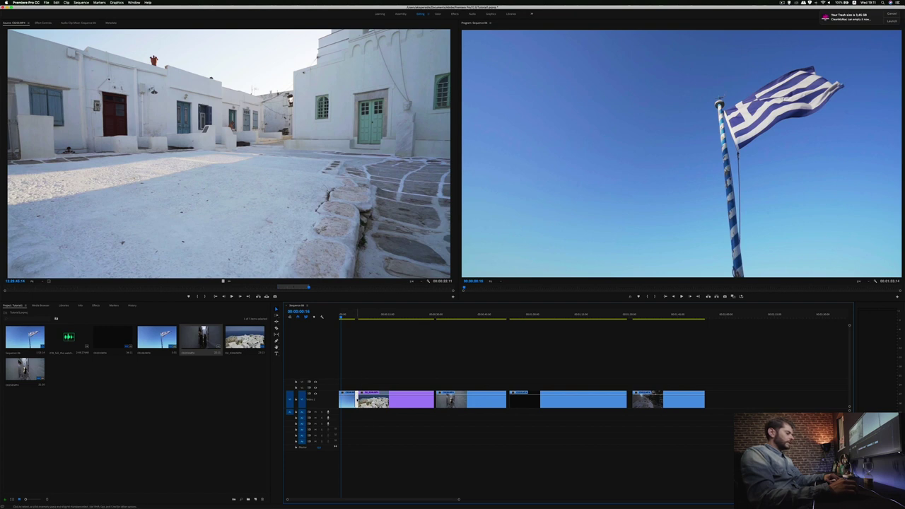
key("q")
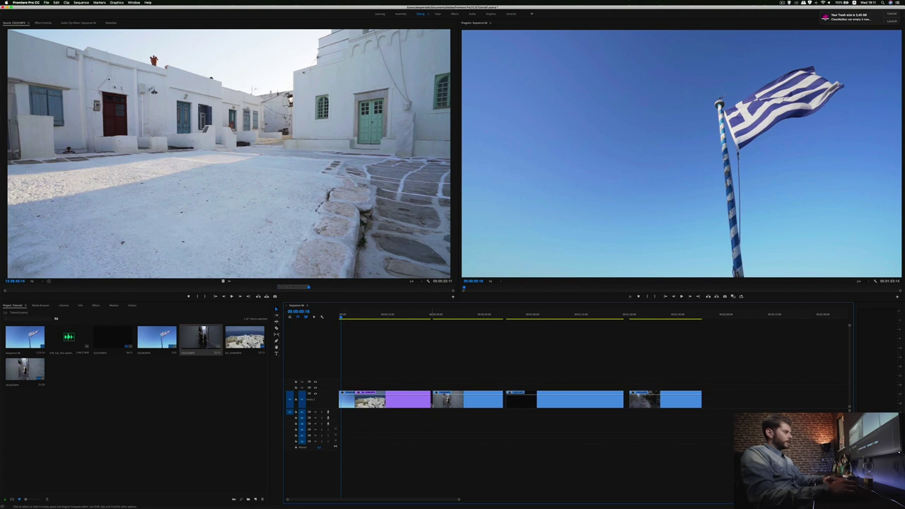
key("q")
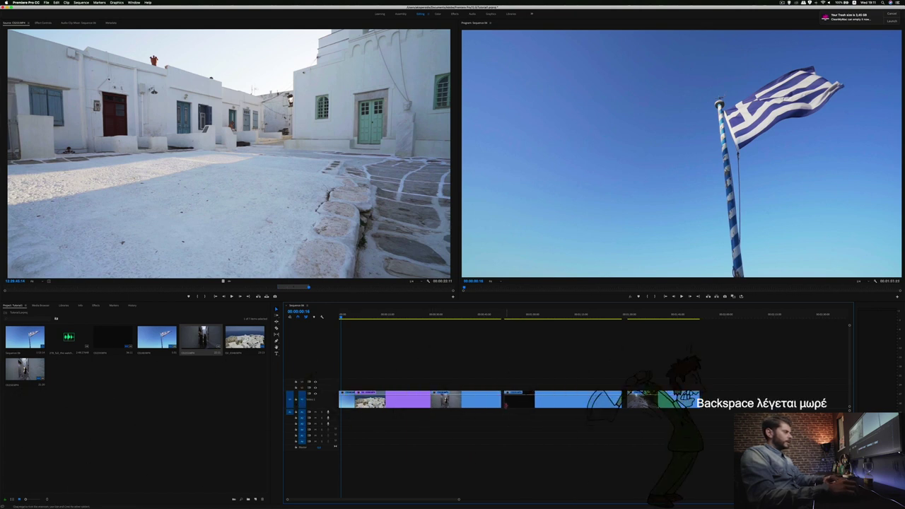
key("q")
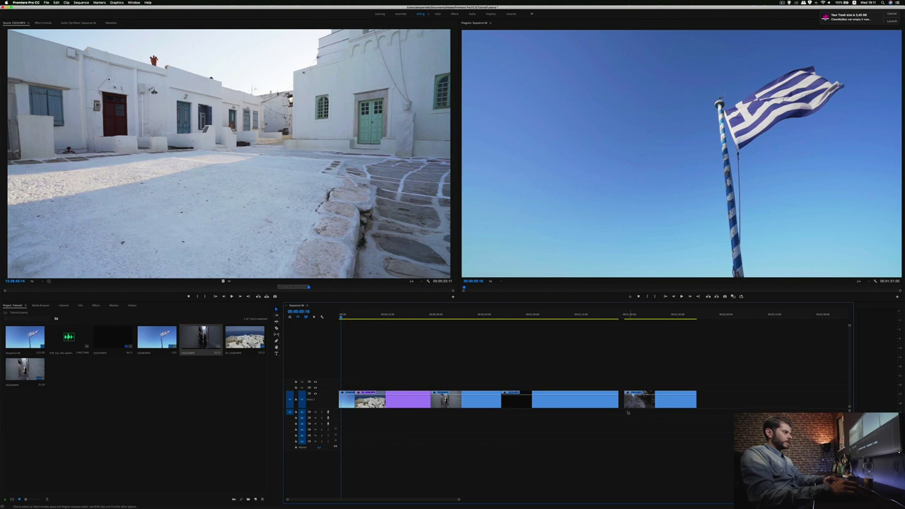
left_click_drag(621, 400, 626, 400)
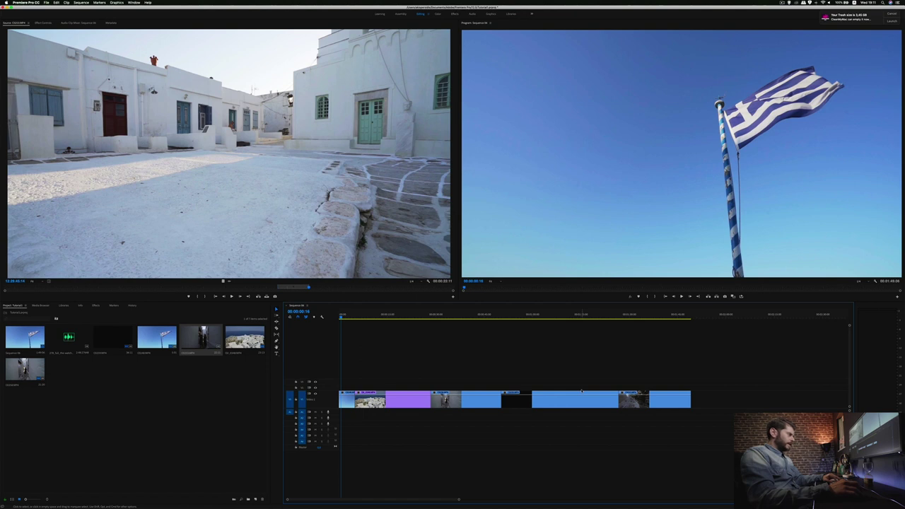
left_click_drag(342, 316, 330, 317)
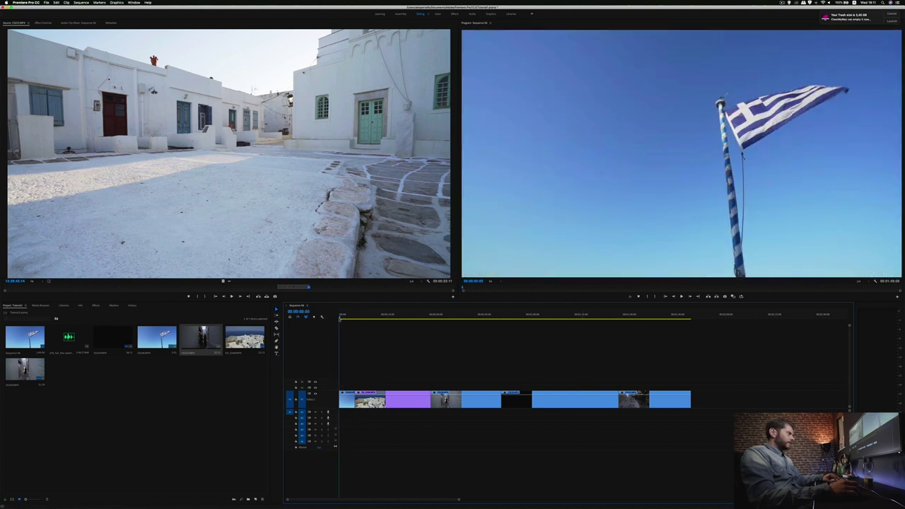
key("space")
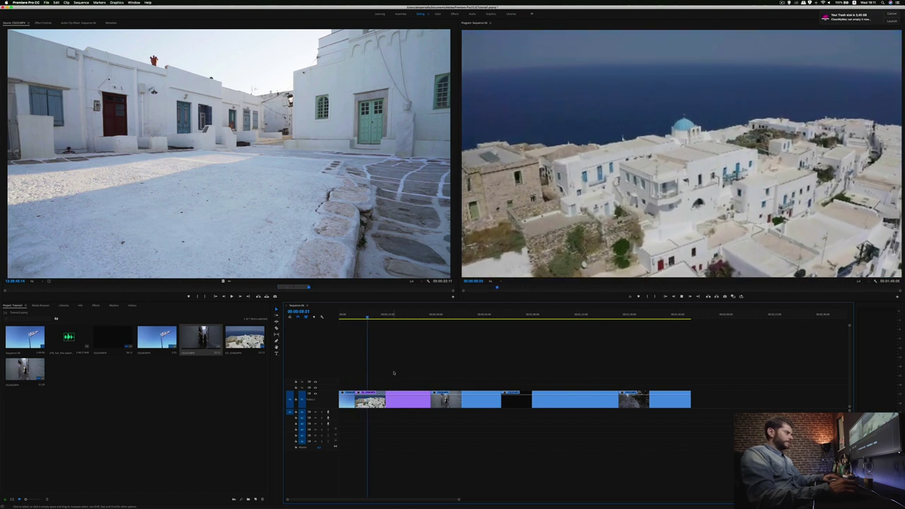
key("Home")
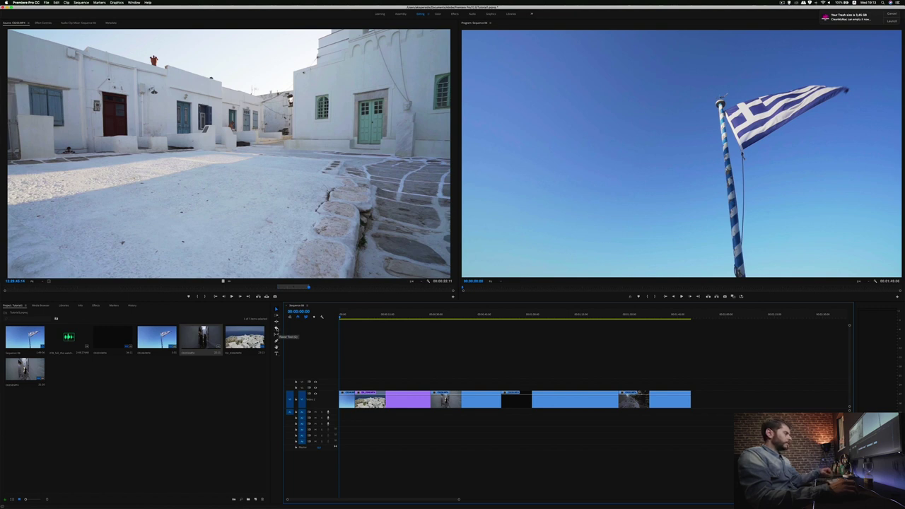
left_click(276, 329)
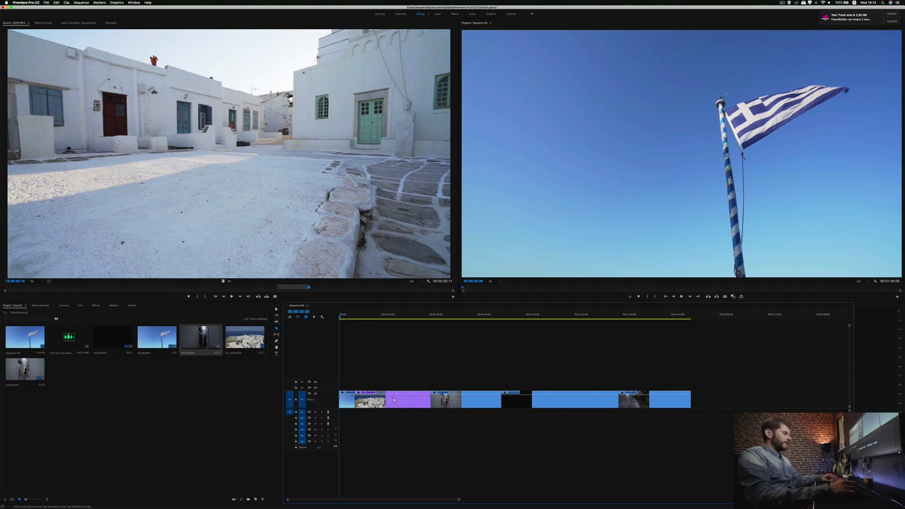
left_click(408, 402)
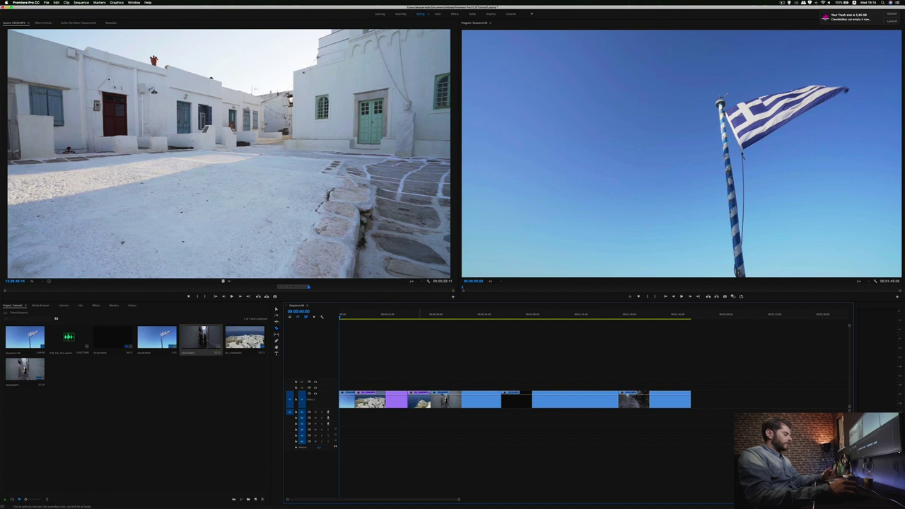
left_click(424, 401)
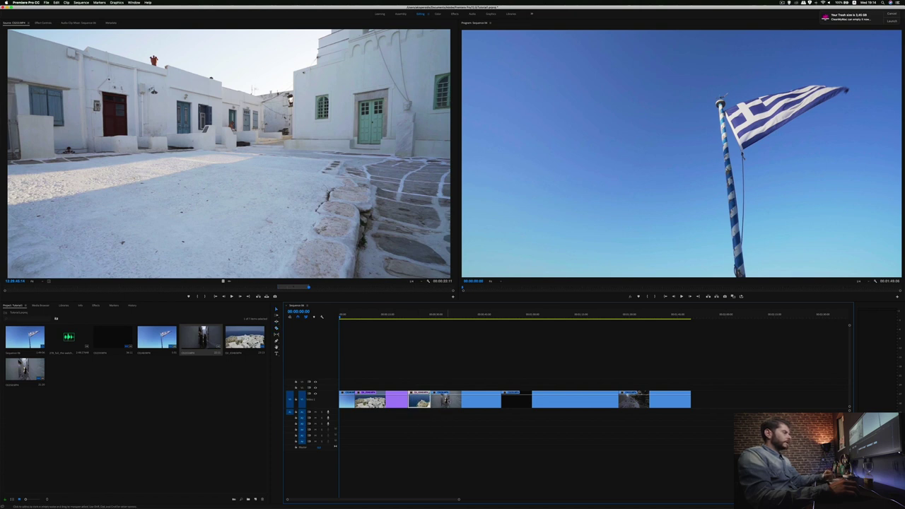
key("Delete")
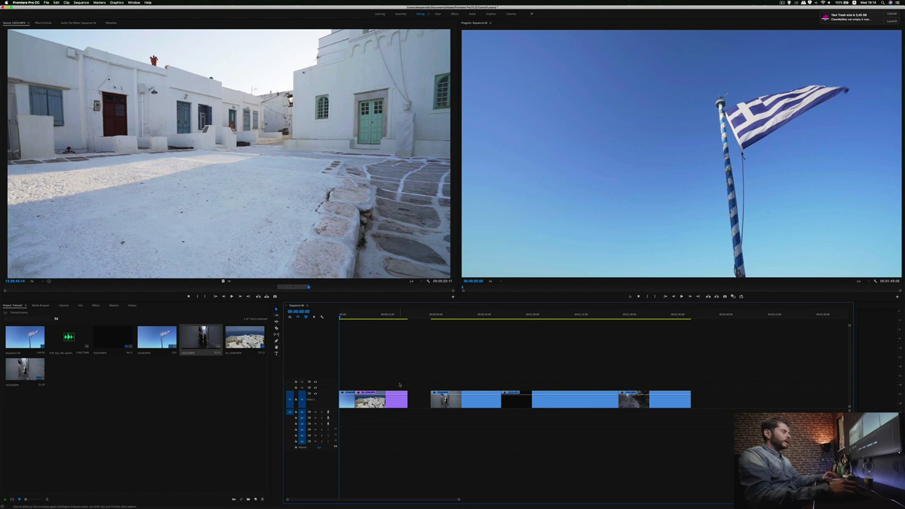
key("ctrl+z")
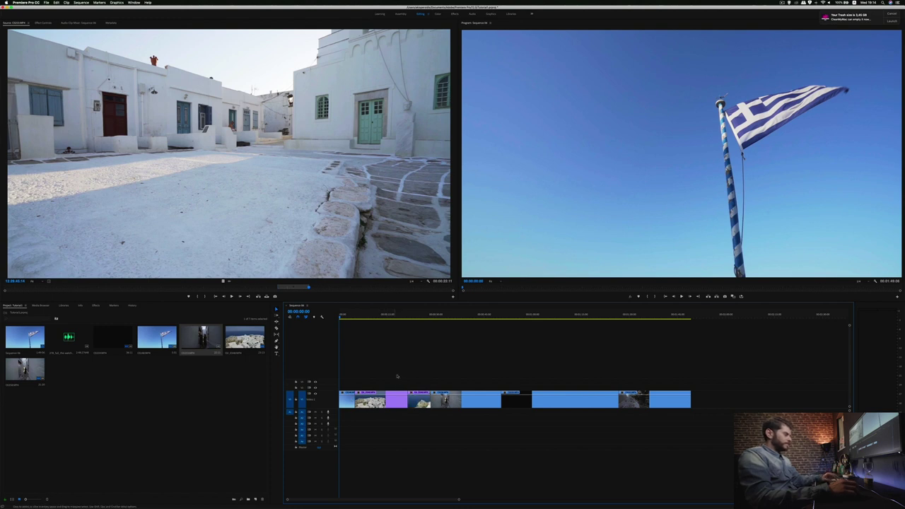
key("ctrl+z")
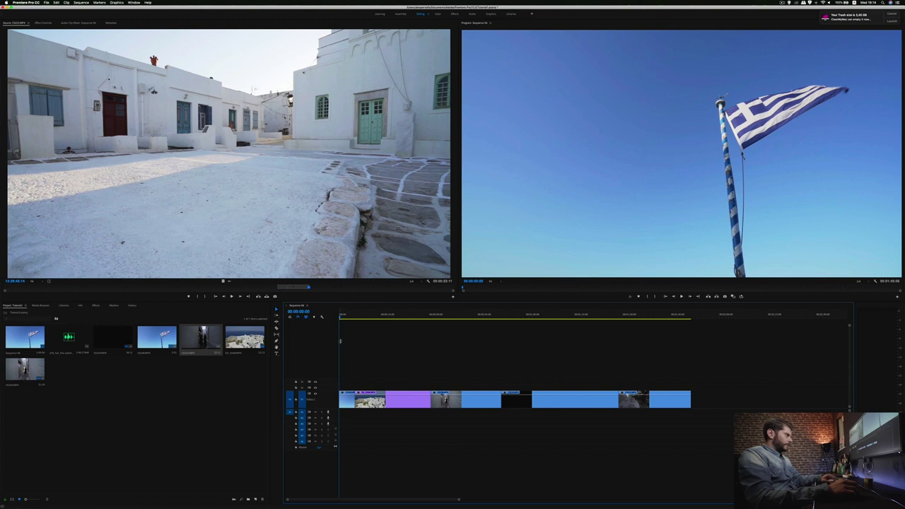
left_click(371, 317)
left_click_drag(376, 320, 359, 322)
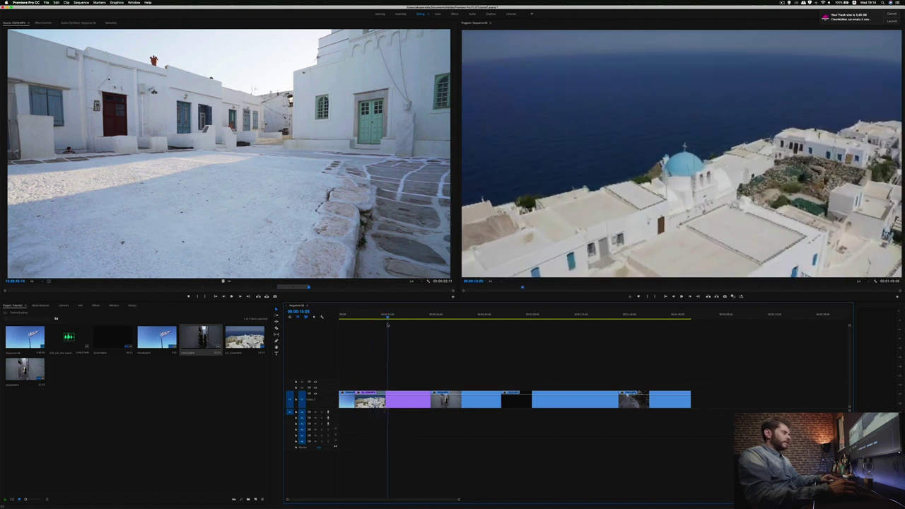
Overwrite the aerial shot at the playhead, then ripple delete it with Shift+Delete.
left_click_drag(389, 324, 378, 326)
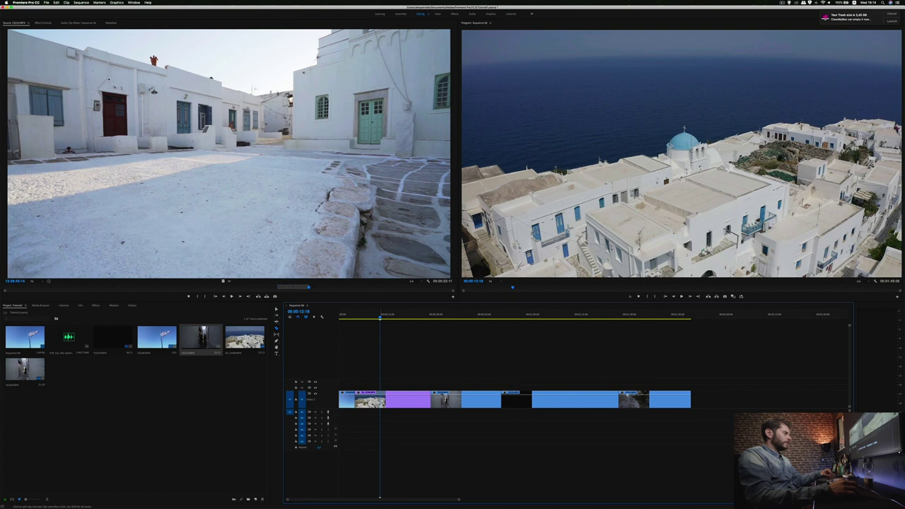
key("period")
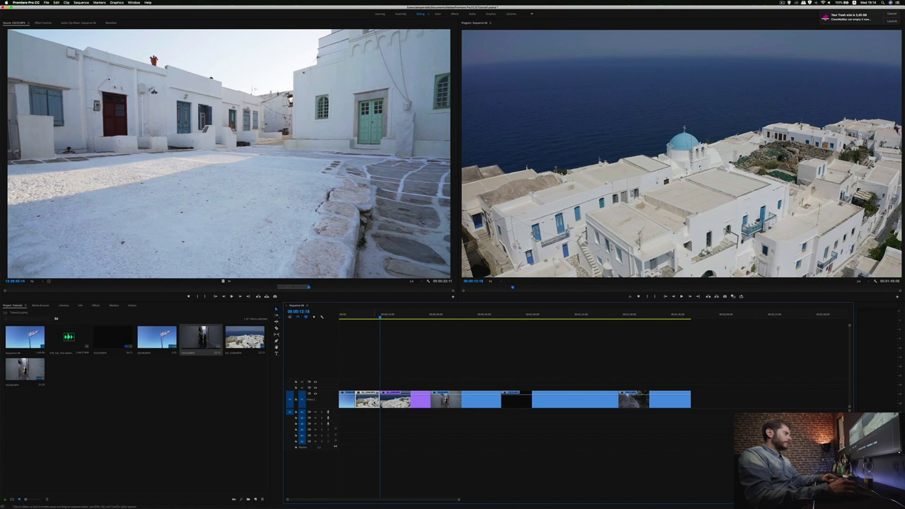
left_click(369, 399)
key("Delete")
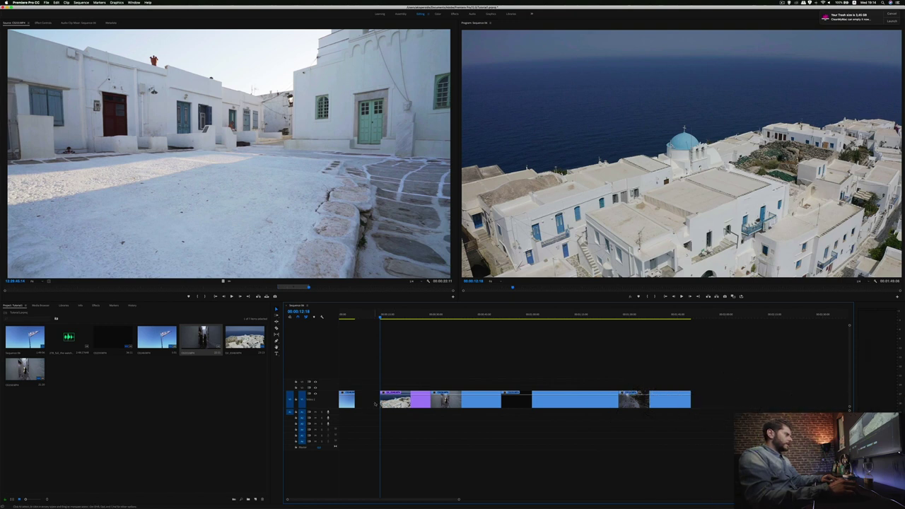
key("ctrl+z")
key("shift+Delete")
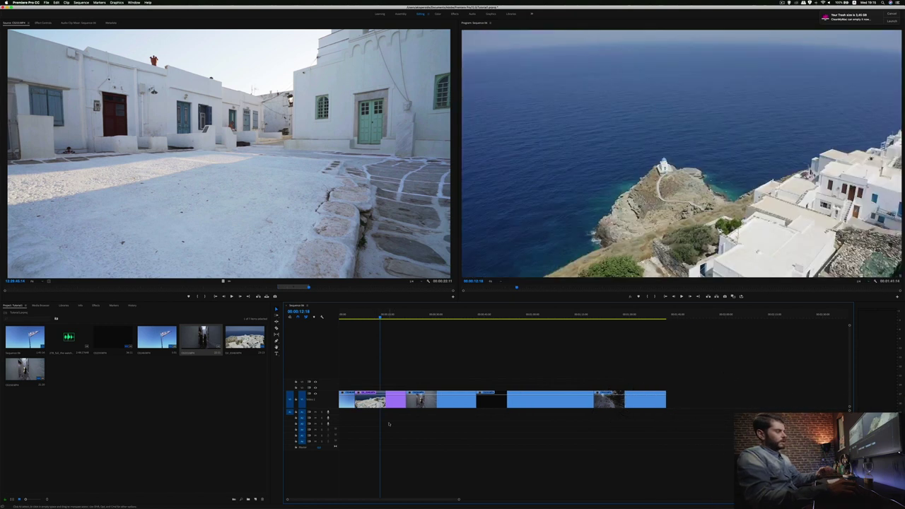
Play back across the edit to check the shortened sequence.
left_click(363, 315)
key("space")
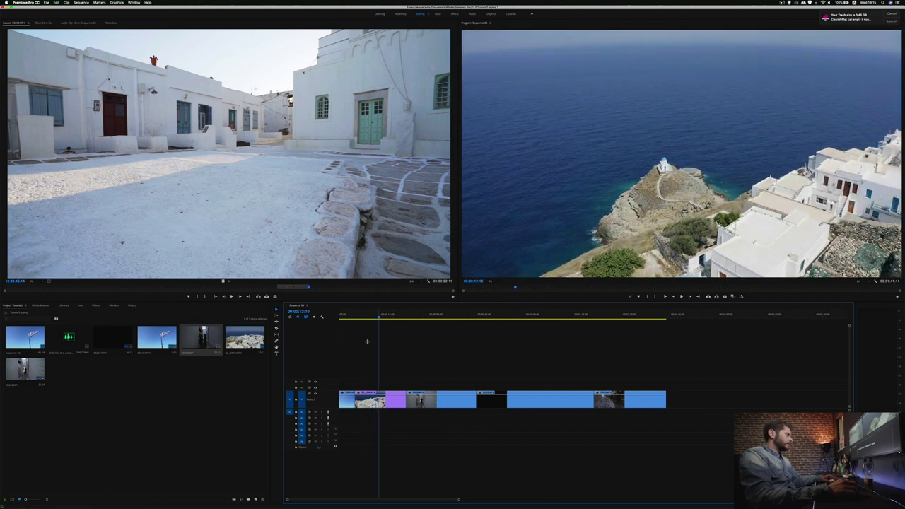
left_click(382, 317)
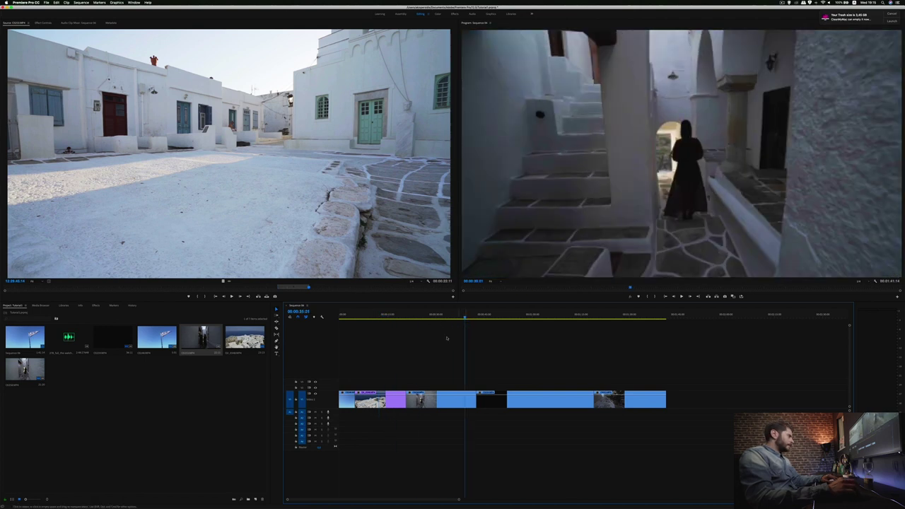
left_click_drag(464, 318, 348, 317)
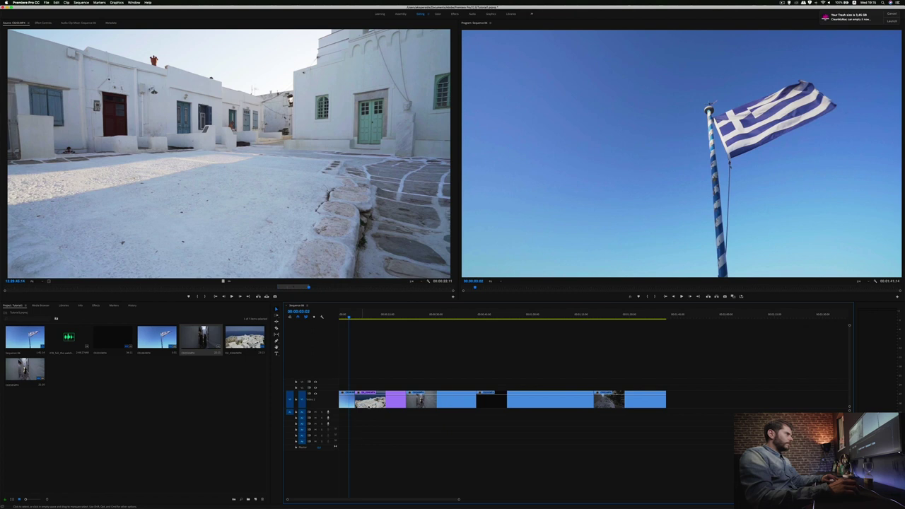
Drag the MP3 song from the Project panel onto audio track A1 beneath the video.
left_click(90, 405)
left_click(63, 347)
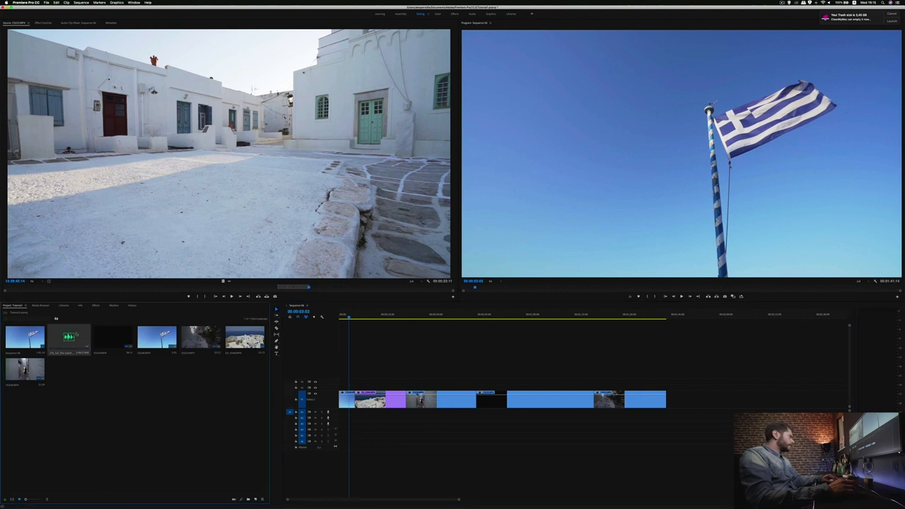
left_click_drag(63, 348, 351, 414)
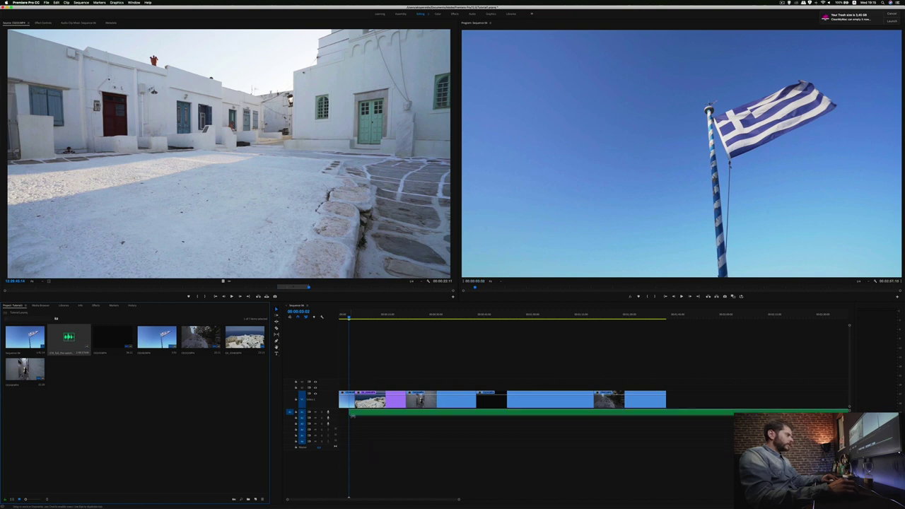
left_click_drag(351, 414, 339, 416)
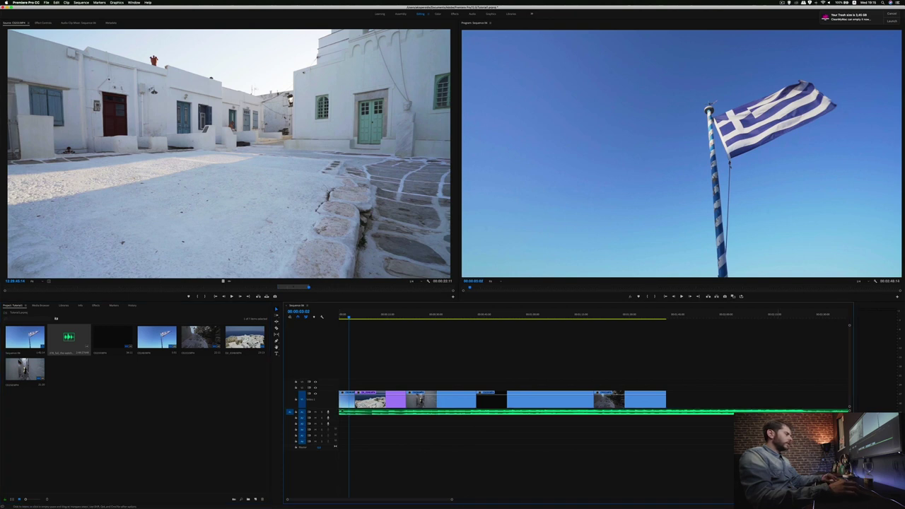
Load the song in the Source monitor and play a short preview of it.
key("Home")
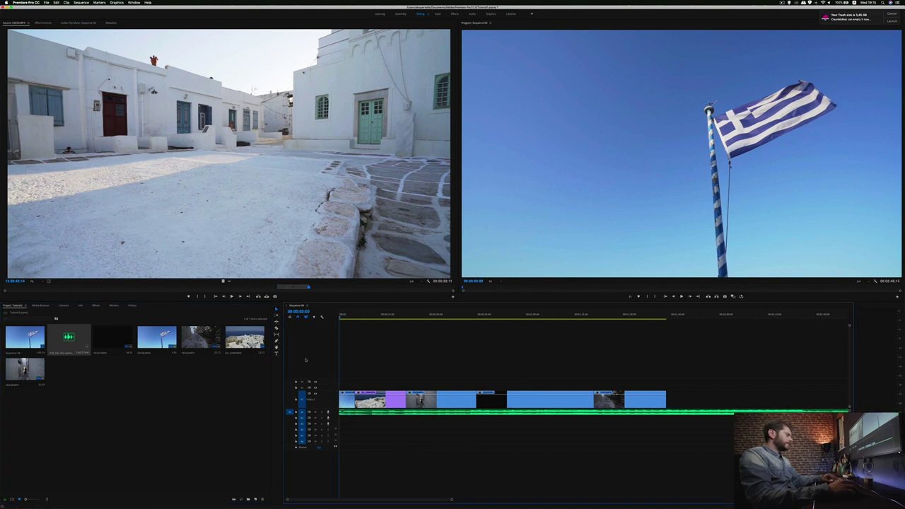
double_click(68, 337)
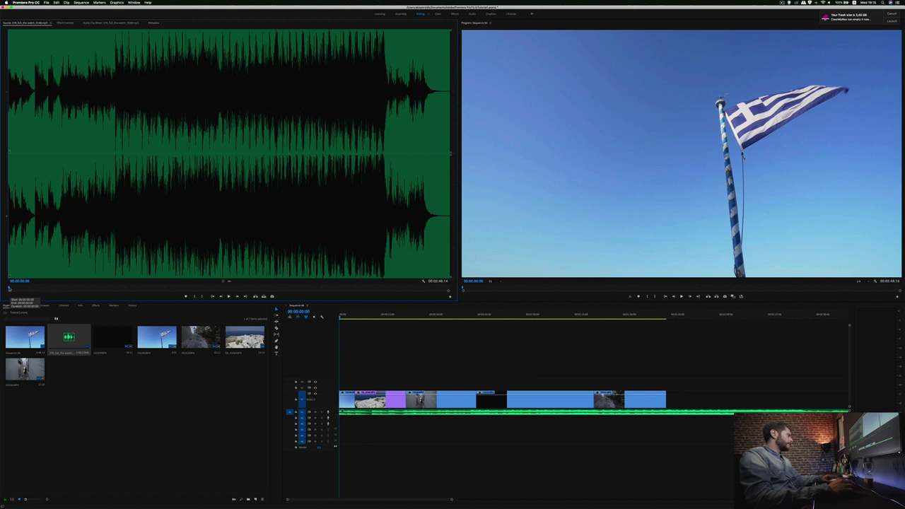
key("space")
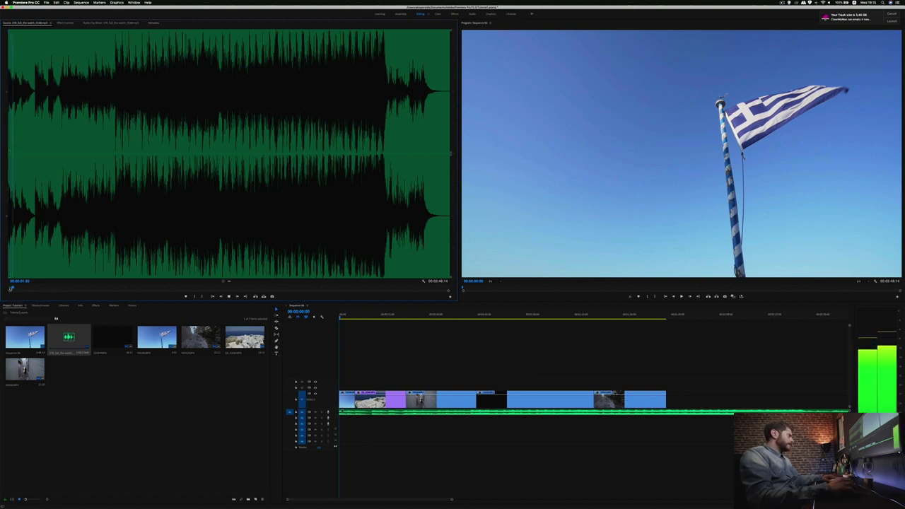
key("space")
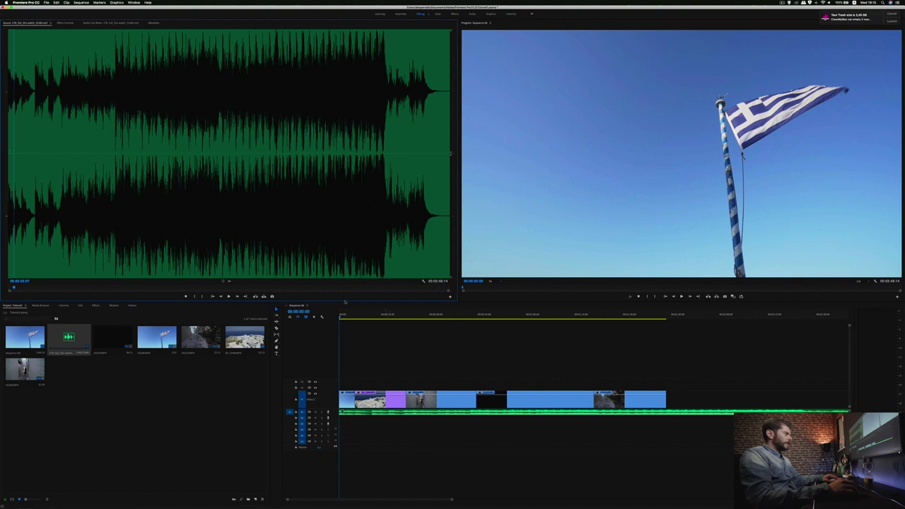
Cut the song at 00:01:41:14 where the last video clip ends and delete its tail.
left_click_drag(340, 318, 666, 359)
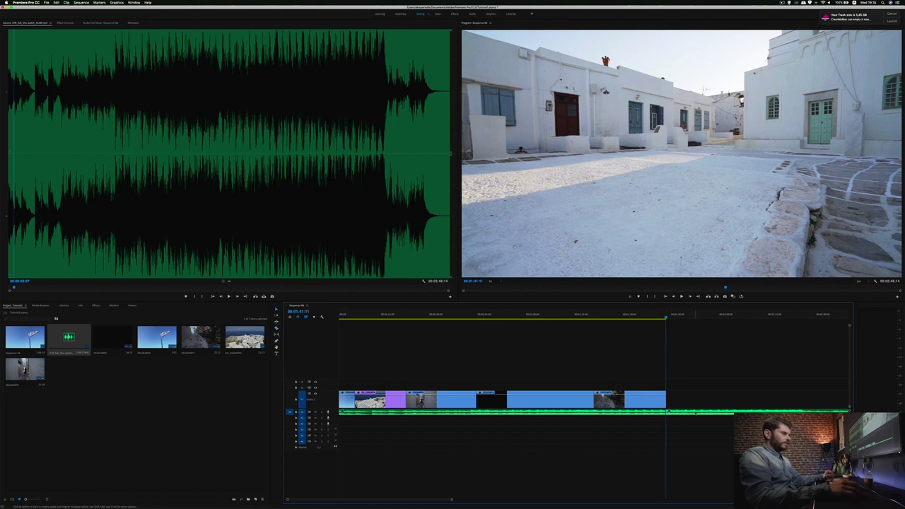
left_click(665, 411)
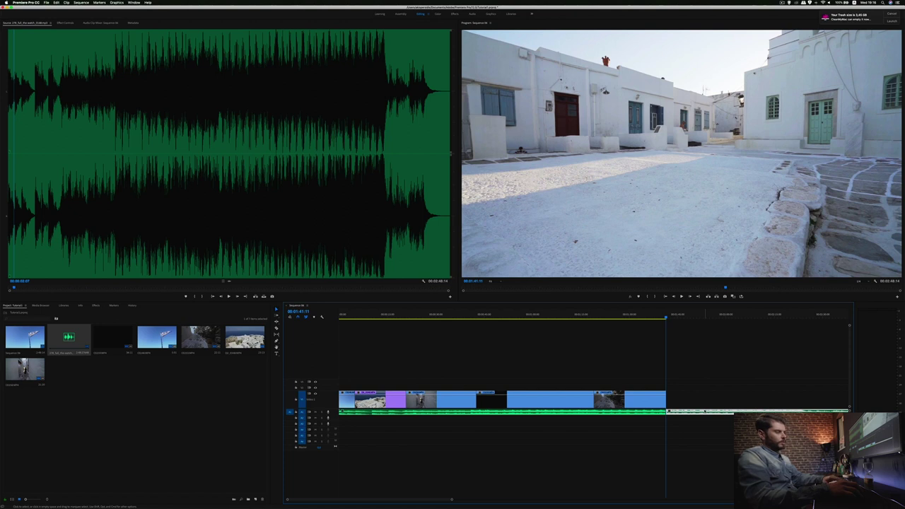
key("Delete")
mouse_move(681, 380)
left_mouse_down()
mouse_move(347, 421)
mouse_move(622, 420)
left_mouse_up()
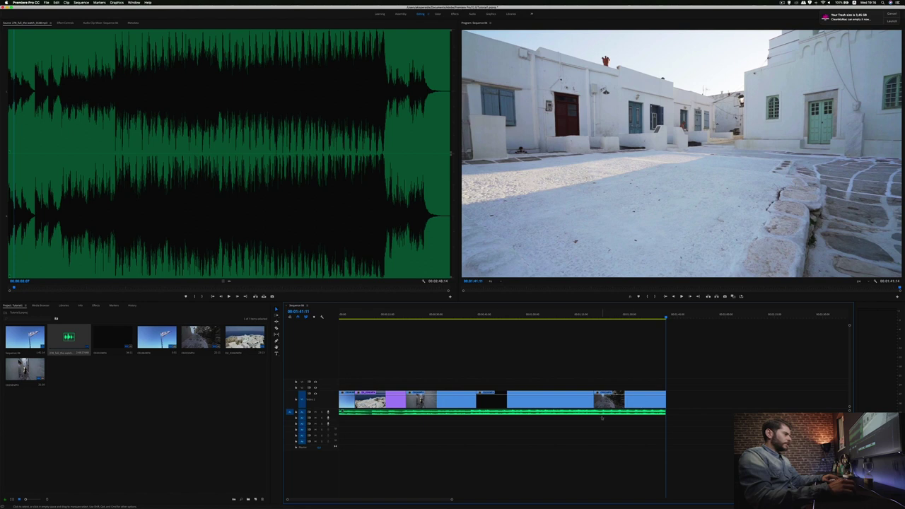
key("space")
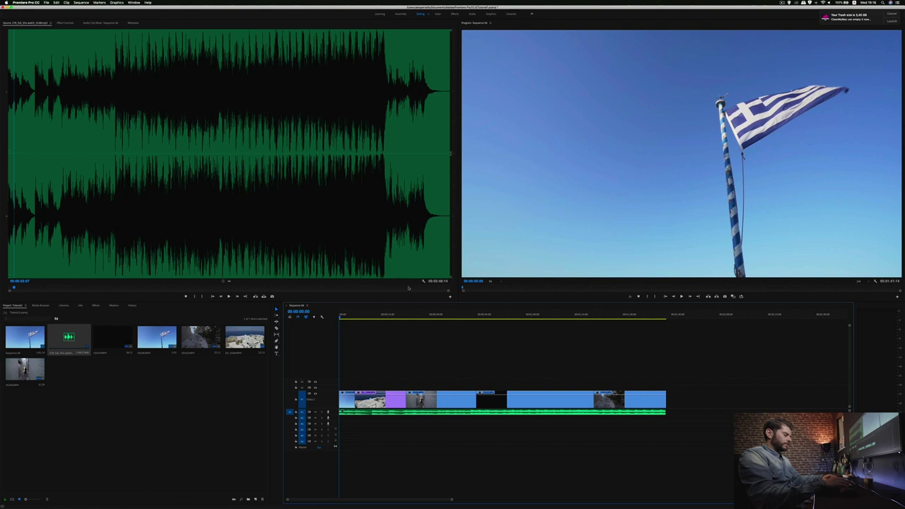
key("XF86AudioRaiseVolume")
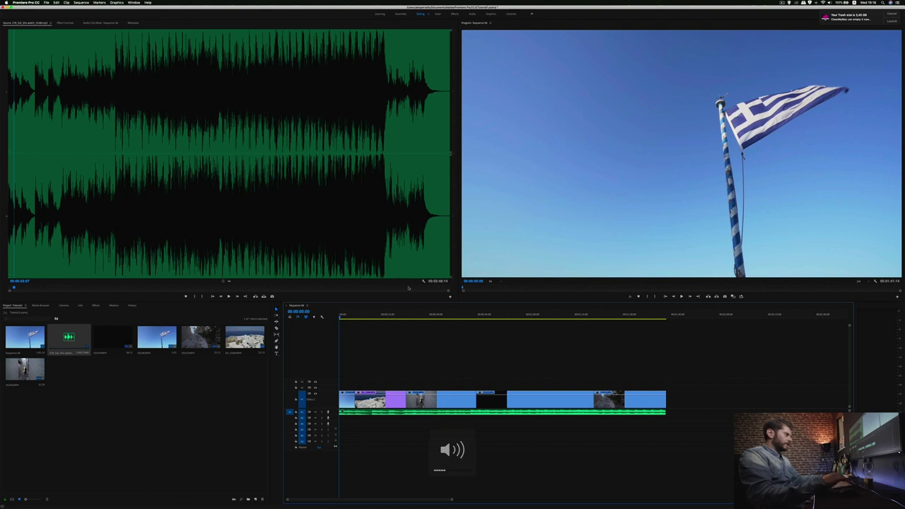
key("space")
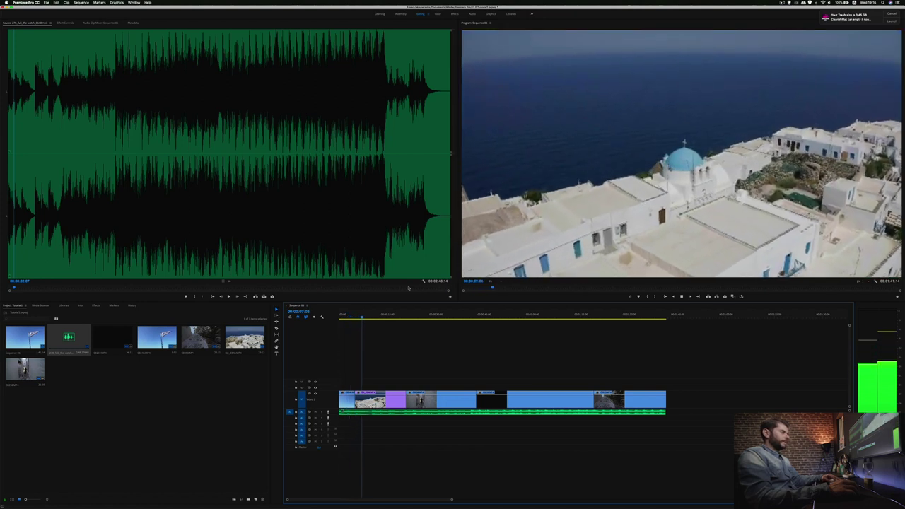
key("space")
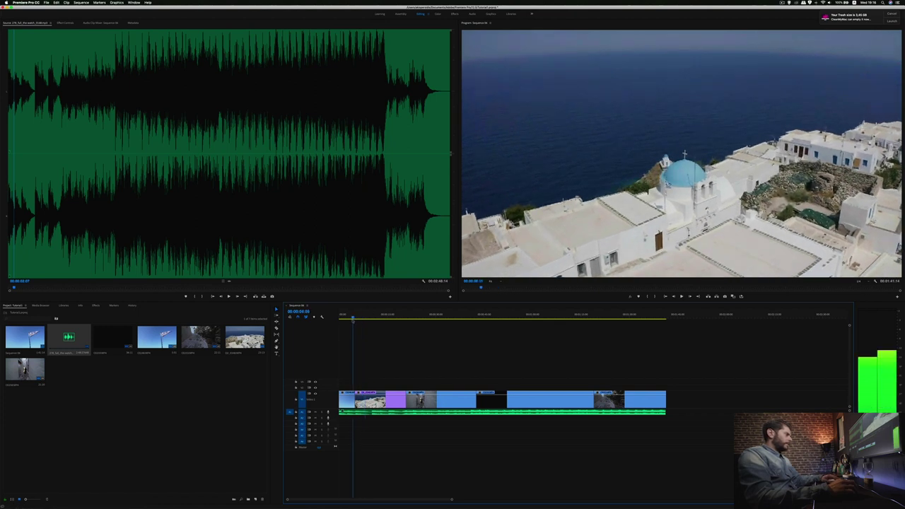
left_click_drag(365, 317, 345, 318)
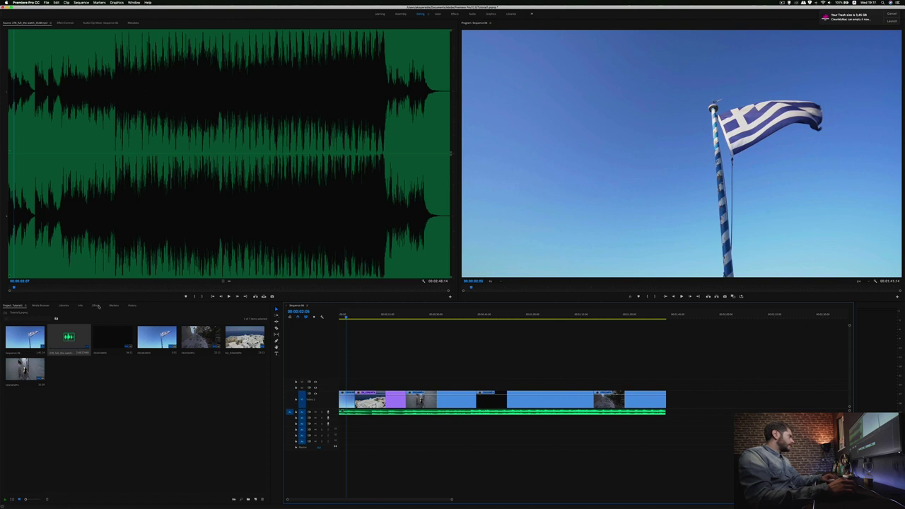
Apply a Cross Dissolve from Video Transitions > Dissolve to the first clip's head.
key("shift+7")
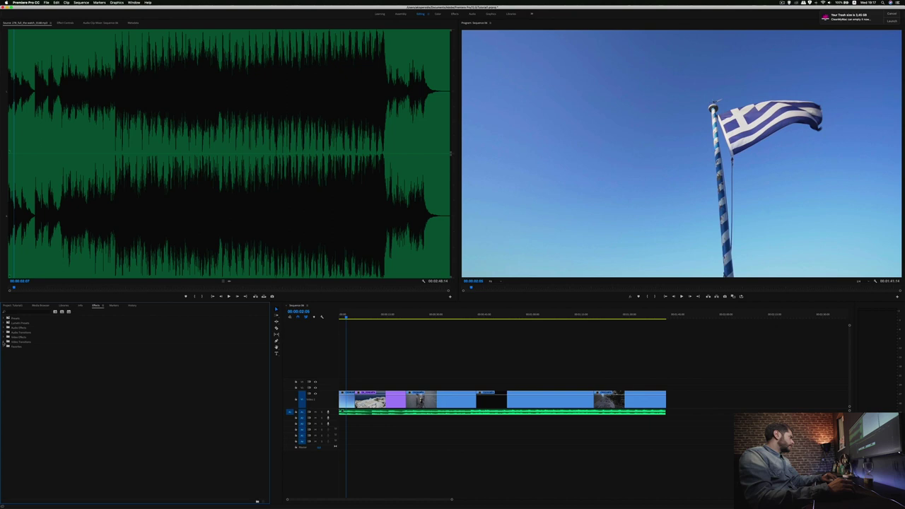
left_click(4, 342)
left_click(6, 351)
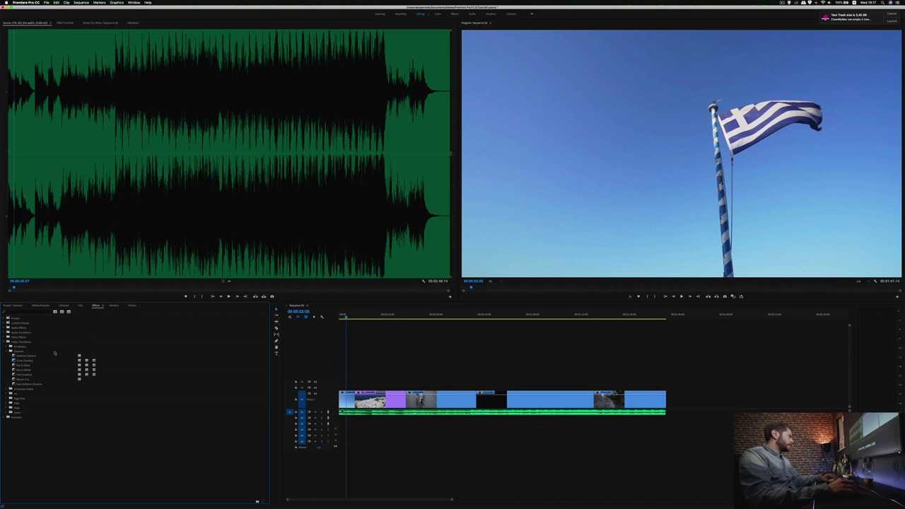
left_click(19, 362)
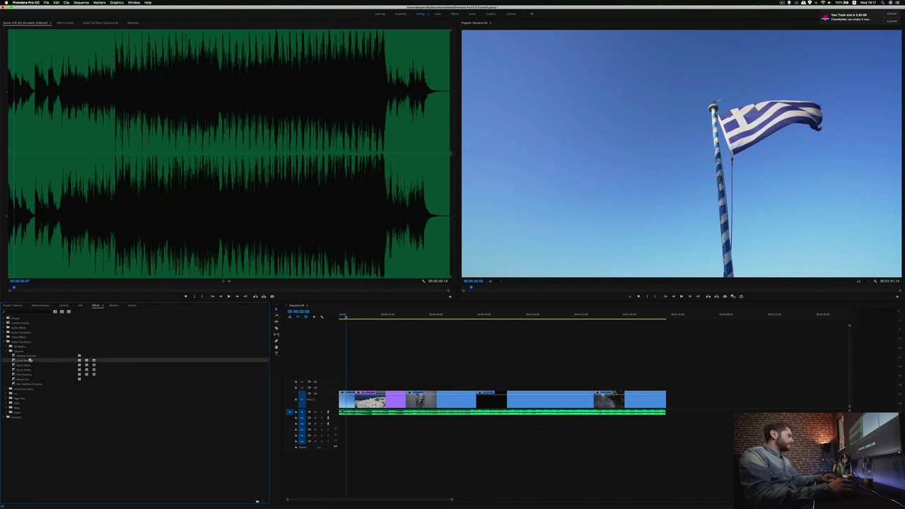
left_click_drag(29, 360, 340, 399)
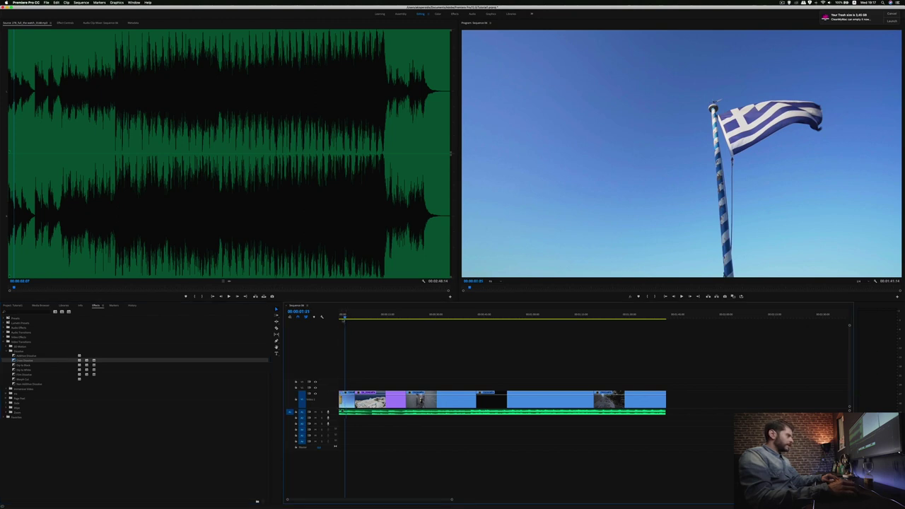
Preview the opening fade-in, re-placing the Cross Dissolve at the first clip's start.
key("space")
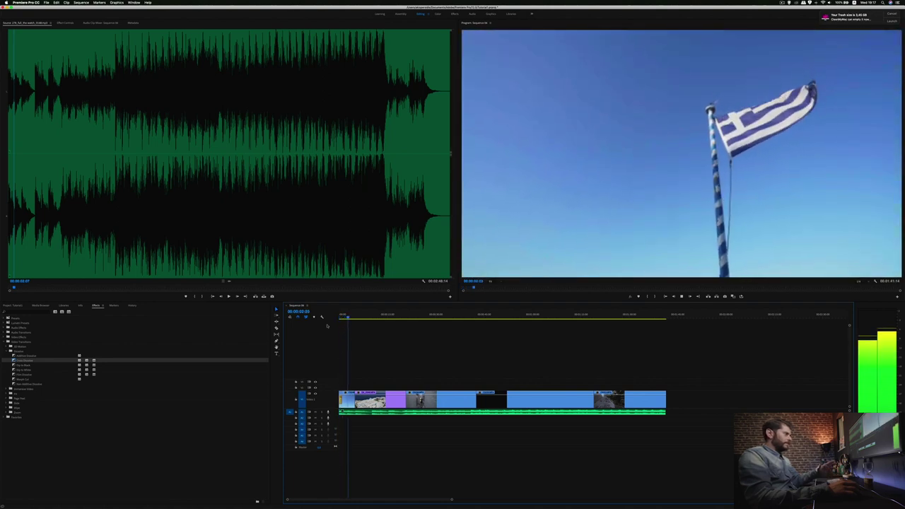
key("space")
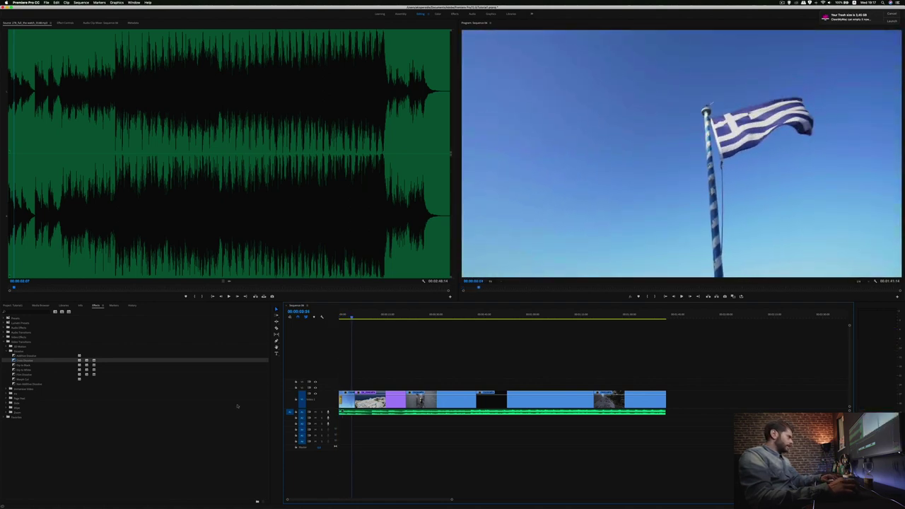
left_click_drag(15, 360, 357, 400)
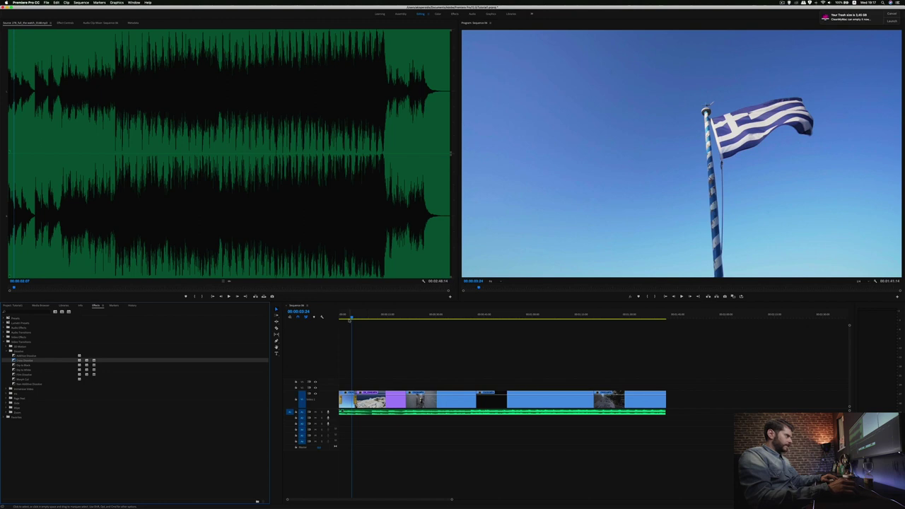
key("shift+k")
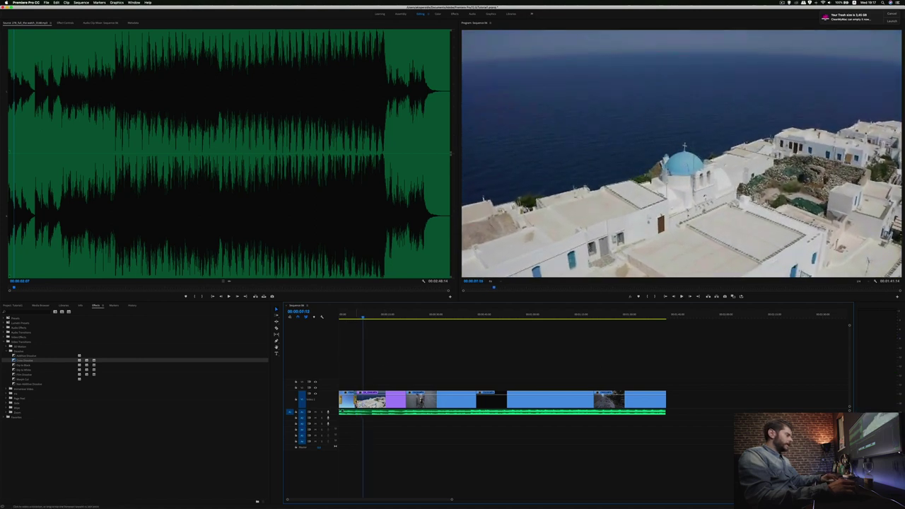
Set the existing transition's alignment to End at Cut.
scroll(394, 428, "up", 1)
scroll(394, 428, "up", 2)
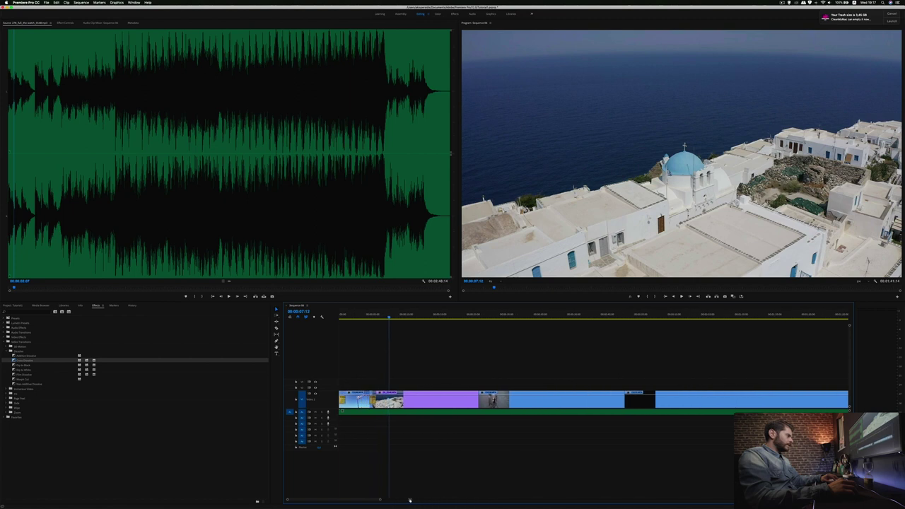
scroll(394, 428, "up", 2)
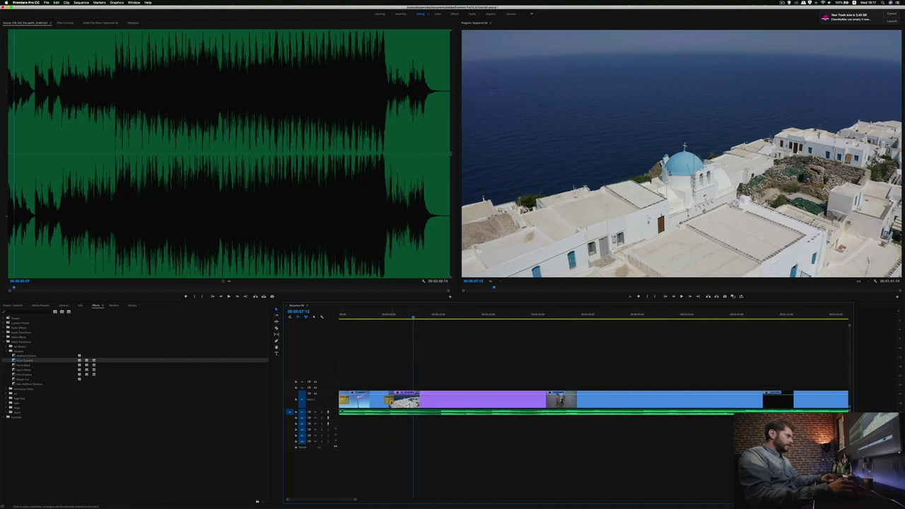
left_click(65, 23)
left_click(140, 51)
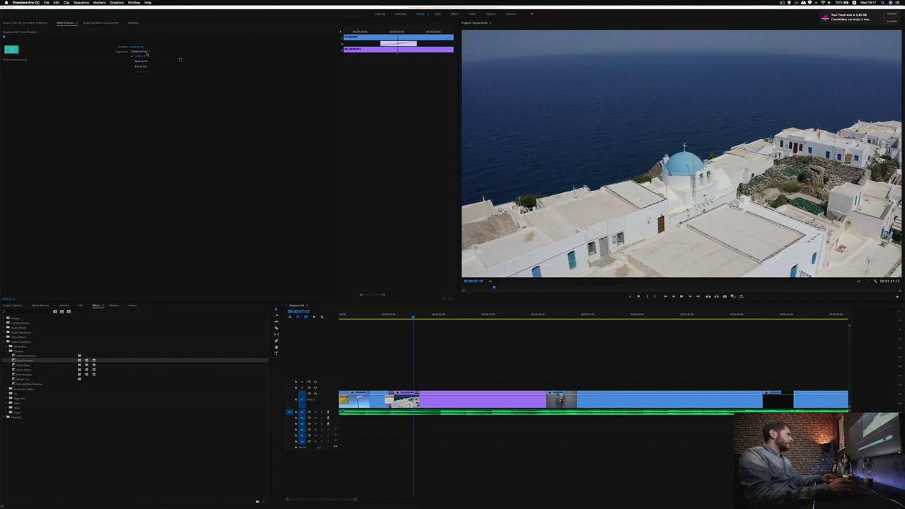
left_click(142, 66)
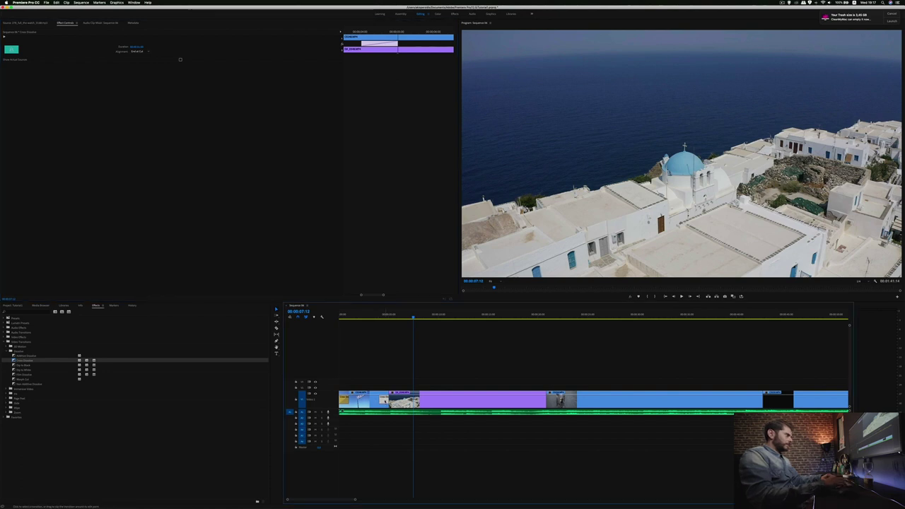
left_click(375, 353)
Add a Cross Dissolve at the cut between the flag shot and the village aerial.
left_click_drag(25, 360, 388, 400)
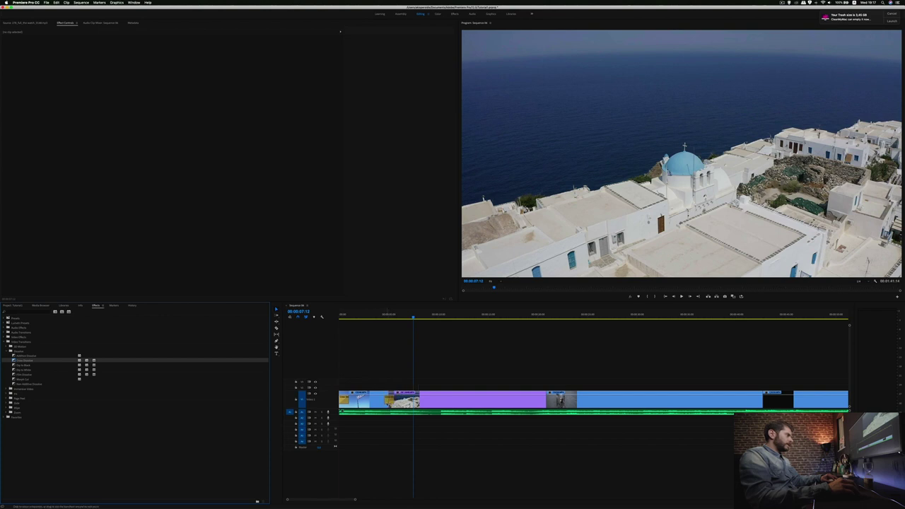
left_click(42, 25)
left_click(25, 23)
left_click(65, 22)
left_click(111, 22)
Select the new dissolve and change its alignment to End at Cut in Effect Controls.
left_click(321, 355)
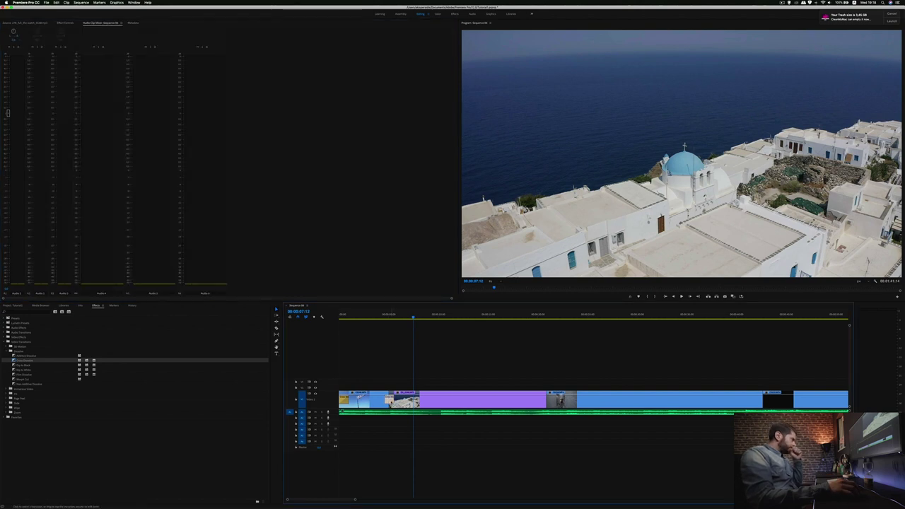
left_click(62, 22)
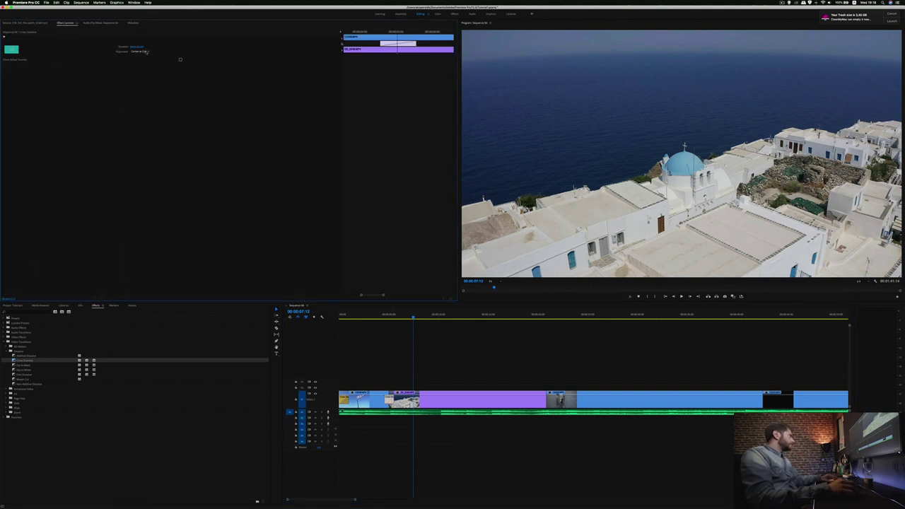
left_click(140, 52)
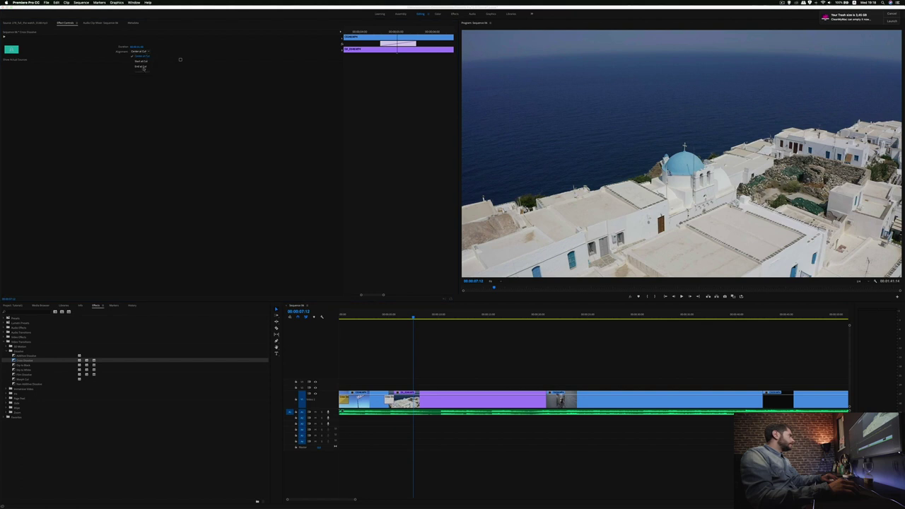
left_click(144, 67)
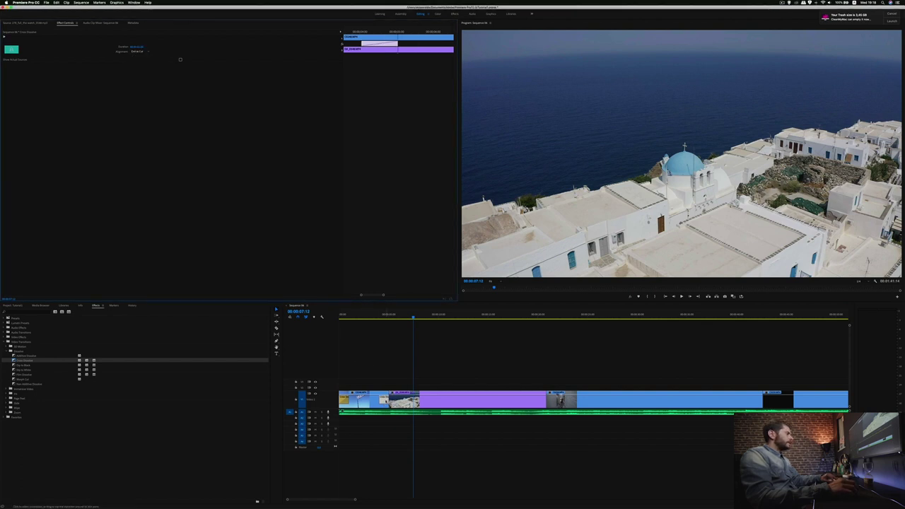
left_click(378, 391)
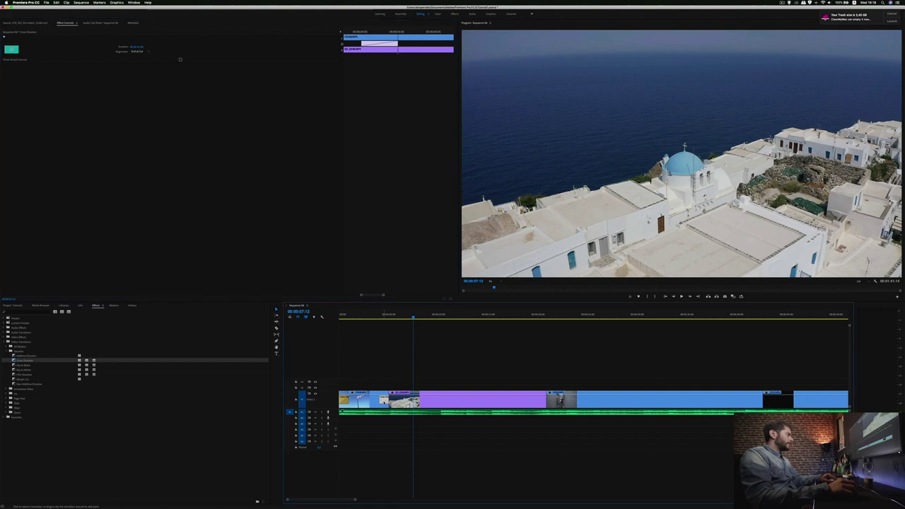
Preview the dissolve, switch its alignment to Center at Cut, and replay it.
left_click(374, 314)
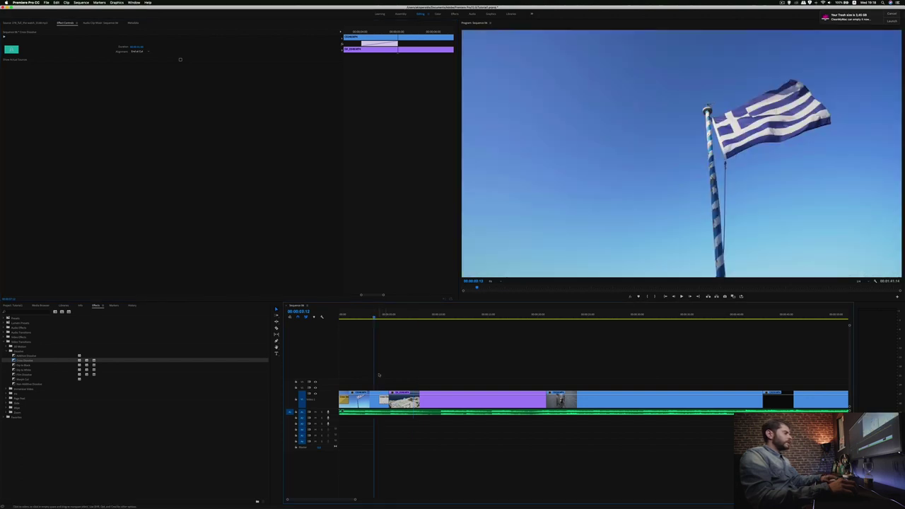
key("space")
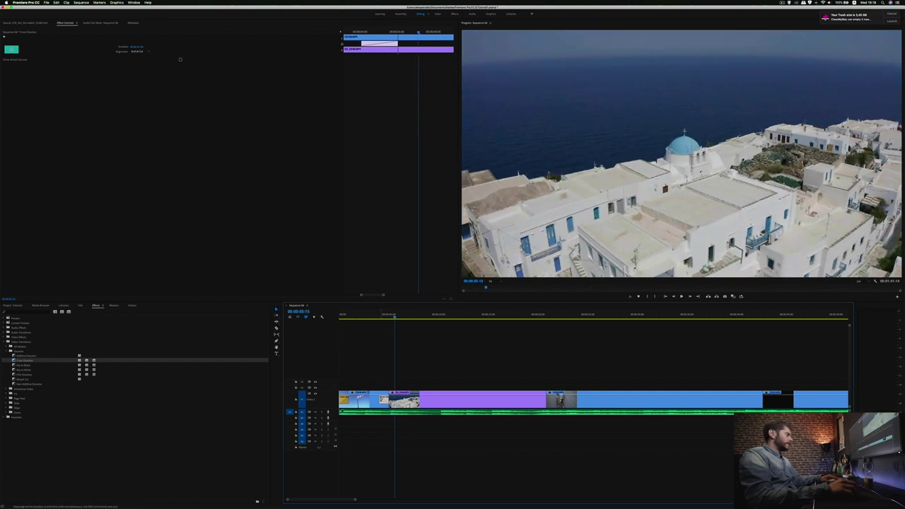
left_click(96, 75)
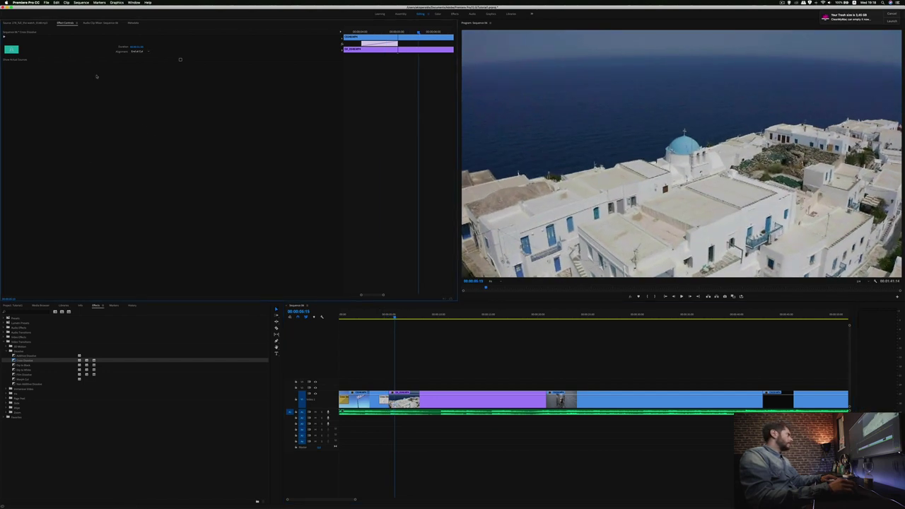
left_click(144, 53)
left_click(145, 56)
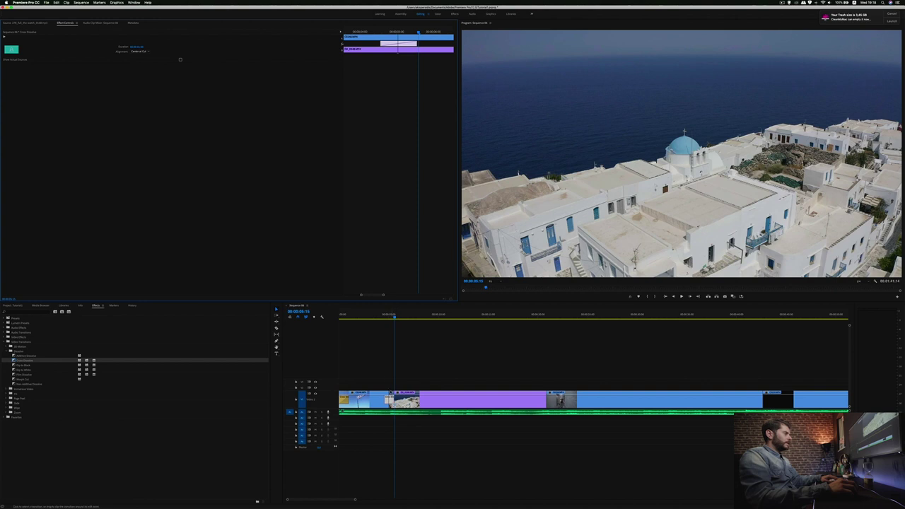
key("shift+k")
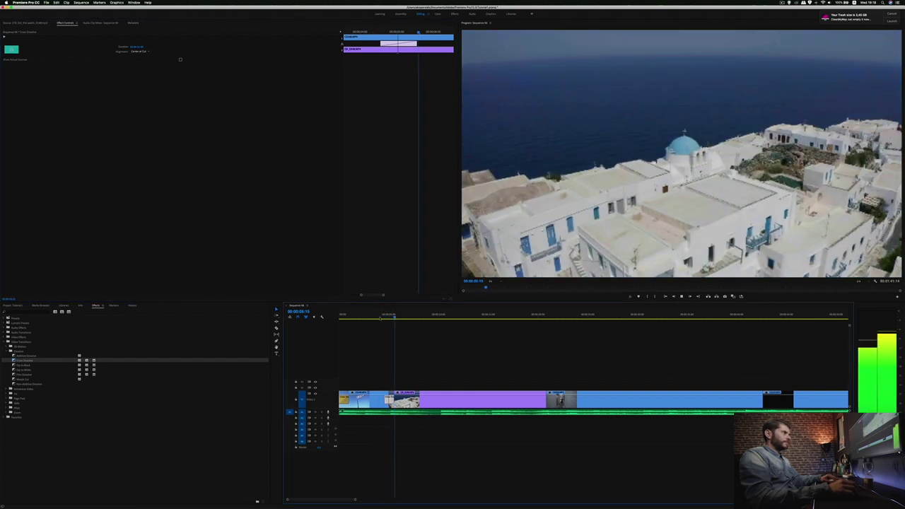
key("shift+7")
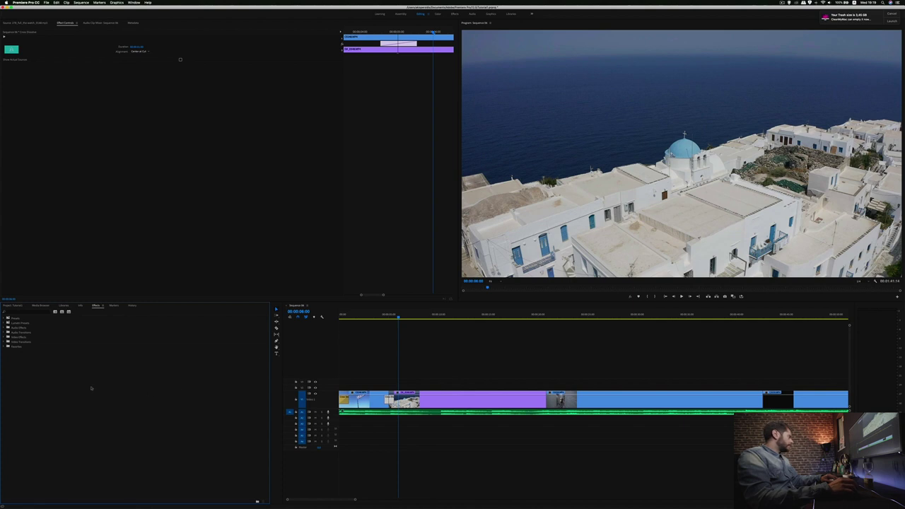
Create an Adjustment Layer from the Project panel's new-item menu, accepting default settings.
left_click(16, 305)
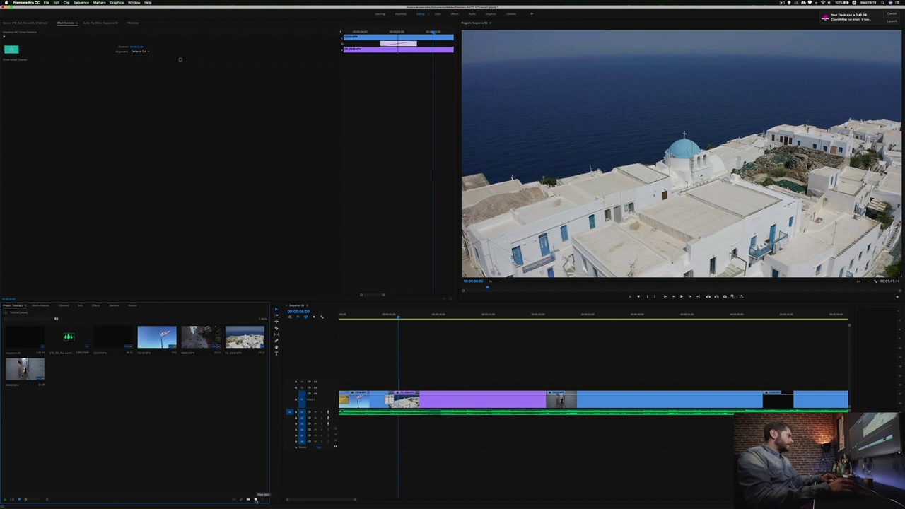
right_click(211, 444)
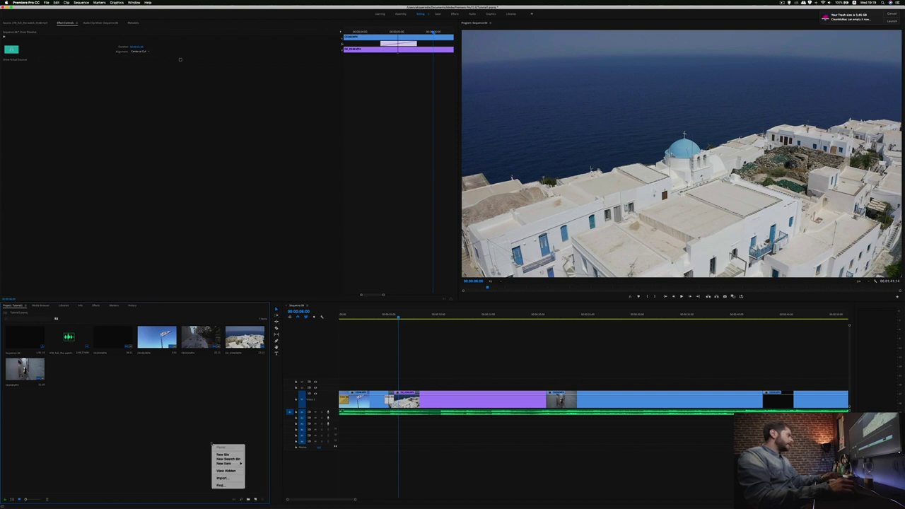
mouse_move(237, 465)
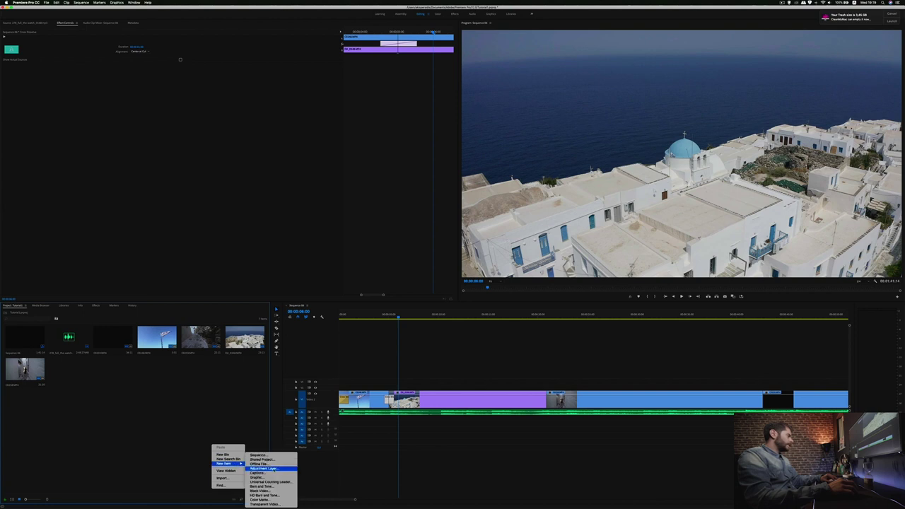
left_click(274, 469)
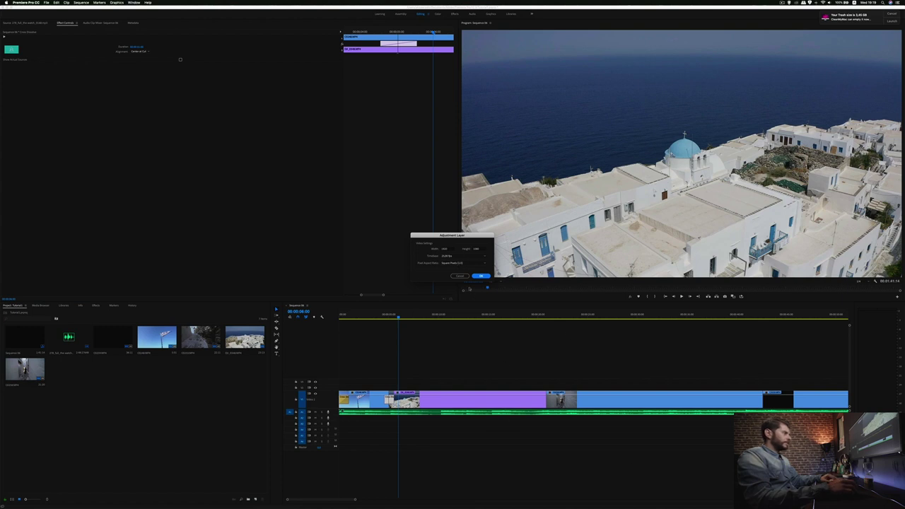
key("Return")
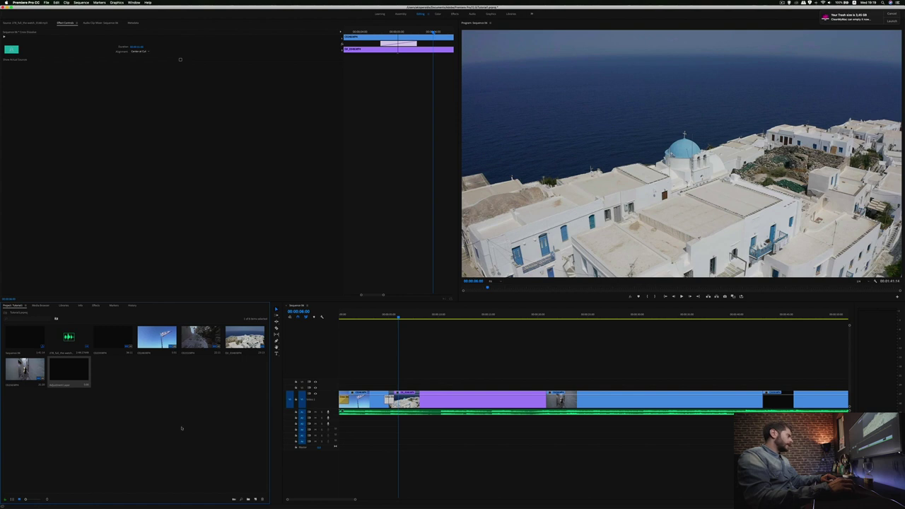
Place the Adjustment Layer on V2 at the sequence start and stretch it to the clips' end.
left_click_drag(62, 373, 340, 388)
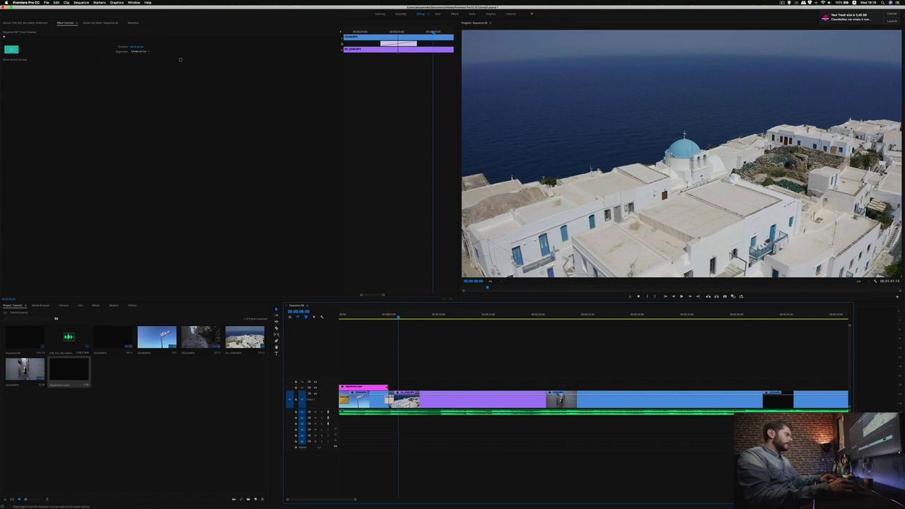
mouse_move(388, 388)
left_mouse_down()
mouse_move(789, 388)
mouse_move(444, 400)
left_mouse_up()
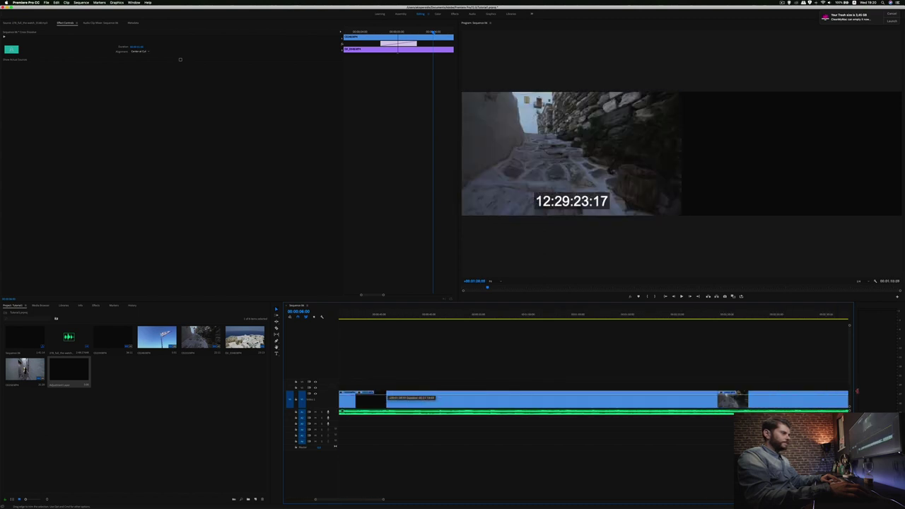
left_click_drag(856, 391, 760, 387)
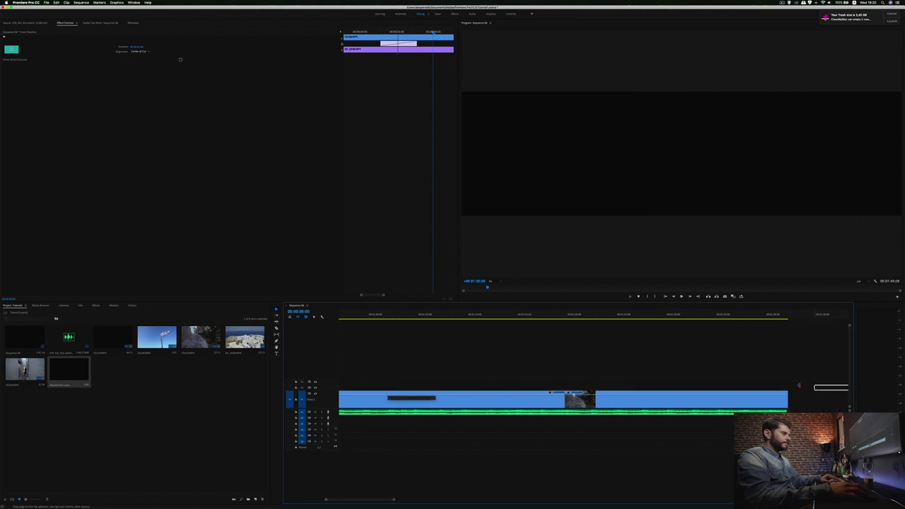
mouse_move(760, 387)
left_mouse_down()
mouse_move(762, 397)
mouse_move(787, 387)
left_mouse_up()
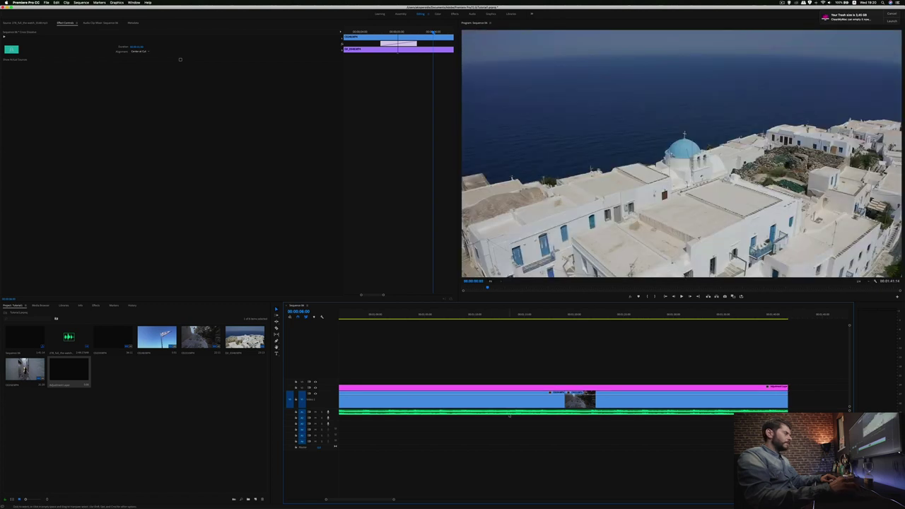
Find the Crop effect by searching 'crop' and apply it to the adjustment layer.
left_click(359, 388)
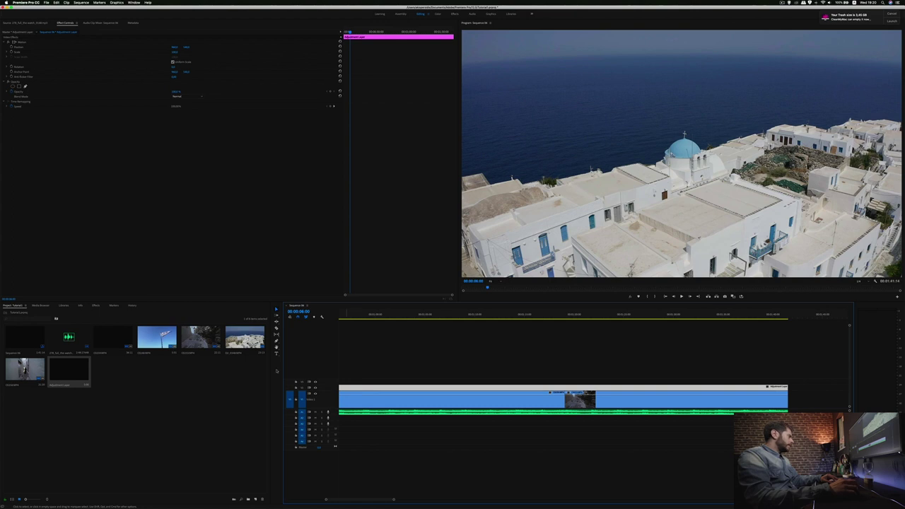
left_click(94, 306)
left_click(31, 312)
type("crop")
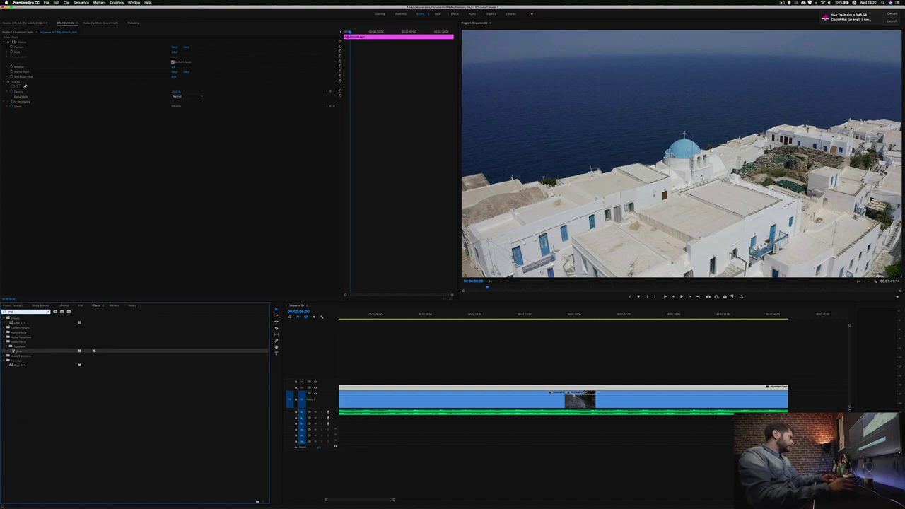
left_click_drag(17, 352, 397, 388)
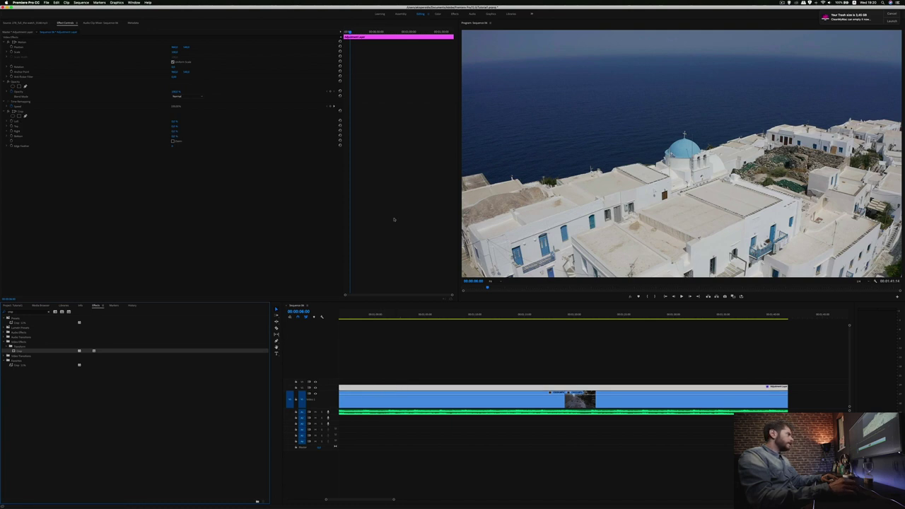
Set the Crop's Top and Bottom values to add black letterbox bars.
left_click(106, 215)
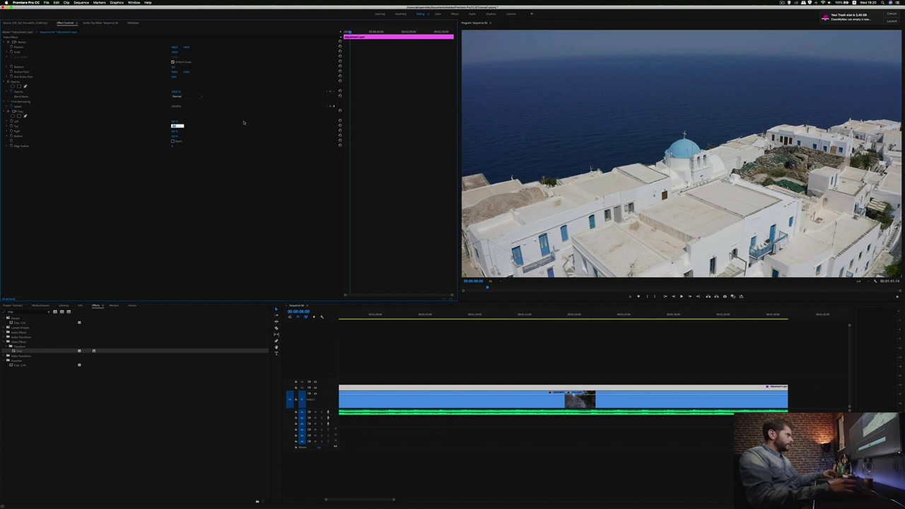
key("Return")
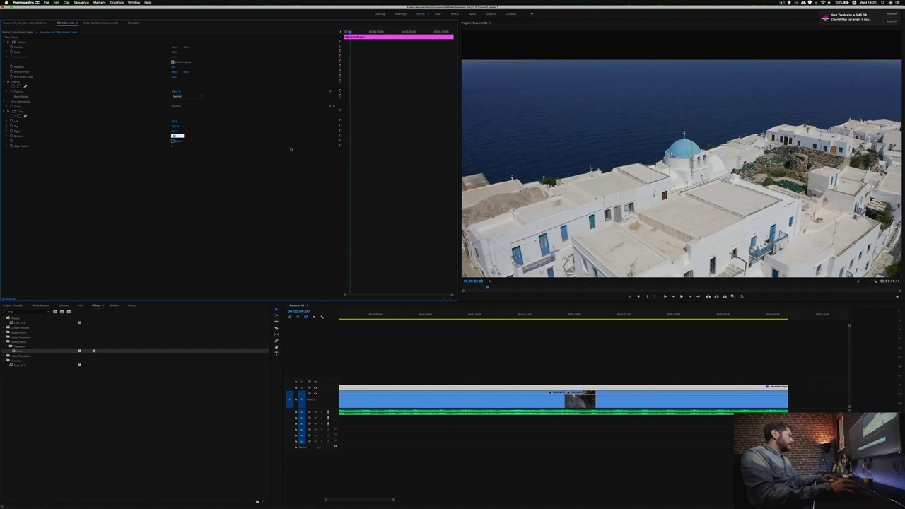
key("Return")
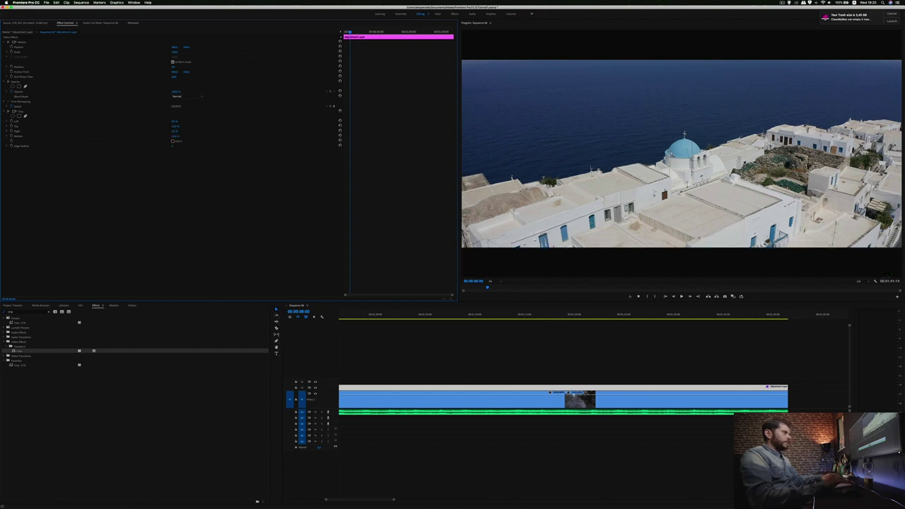
key("shift+4")
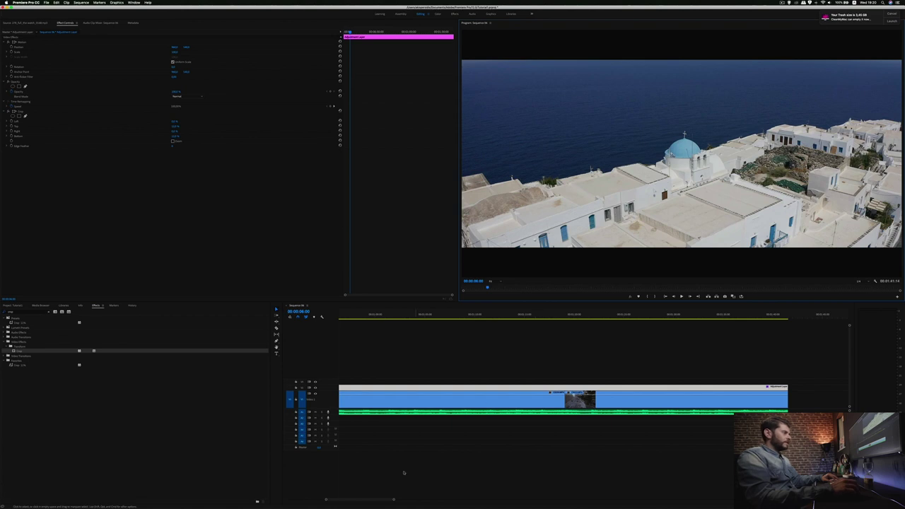
Play the edit from the start, then draw a title text box over the opening aerial shot.
left_click_drag(393, 500, 435, 499)
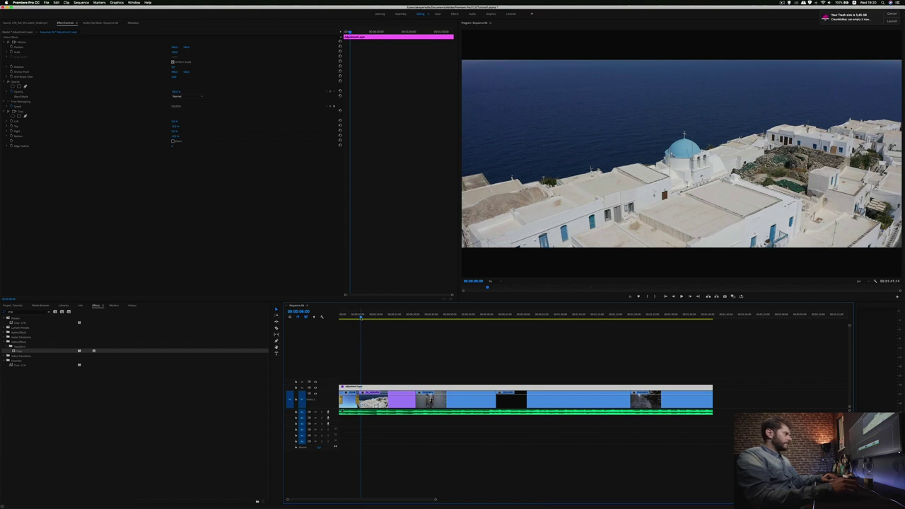
left_click_drag(361, 319, 297, 326)
key("space")
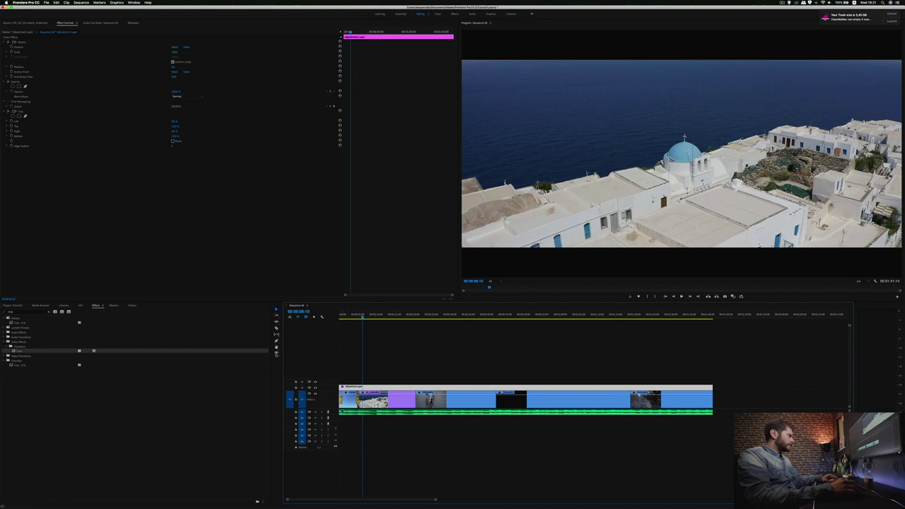
left_click(276, 356)
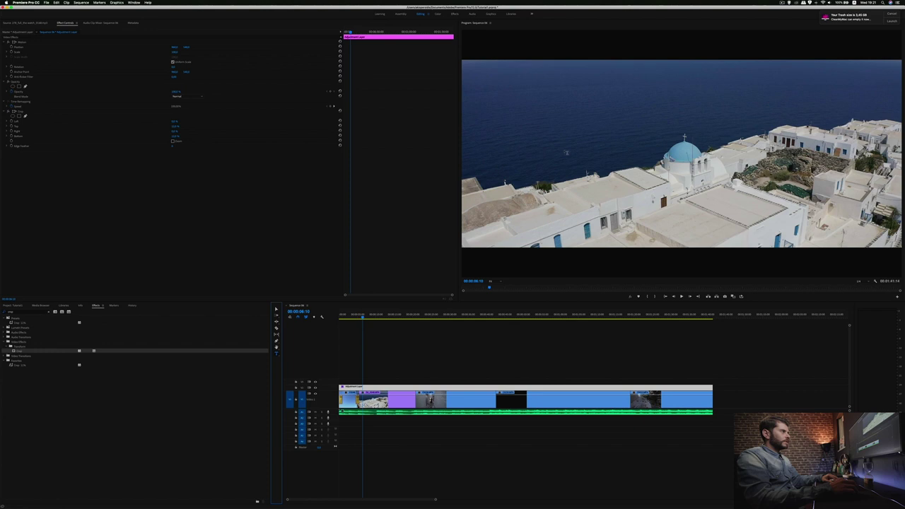
mouse_move(557, 149)
left_mouse_down()
mouse_move(765, 188)
mouse_move(719, 231)
left_mouse_up()
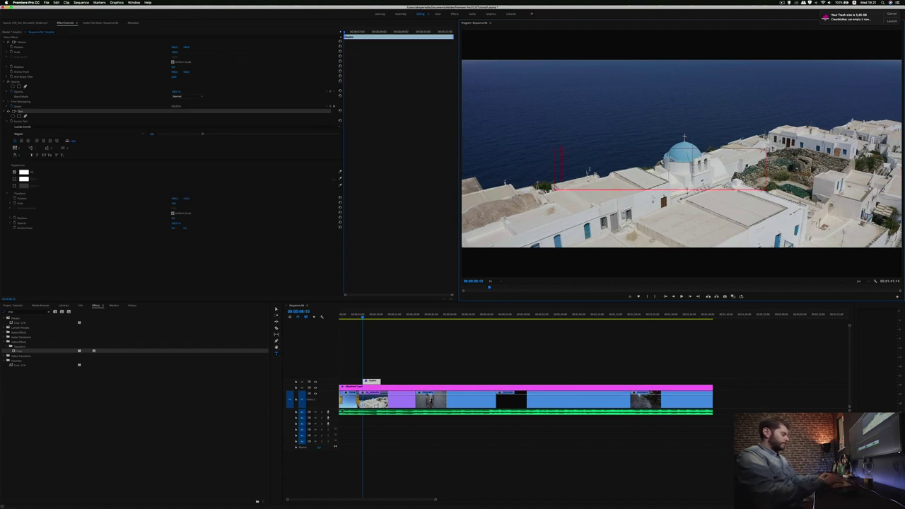
Replace the placeholder with 'SUMMER - SIFNOS' in capitals and select the whole title.
key("BackSpace")
type("Summer")
key("BackSpace")
key("BackSpace")
key("BackSpace")
key("BackSpace")
key("BackSpace")
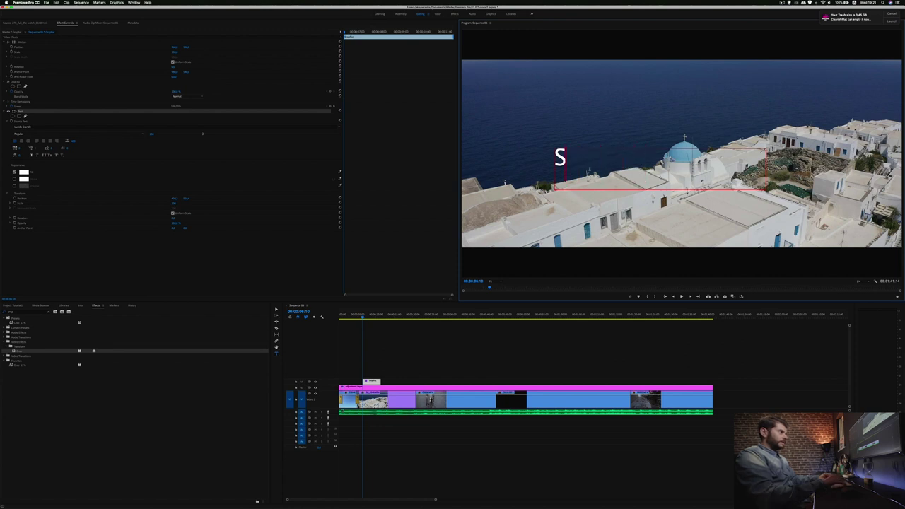
type("umme")
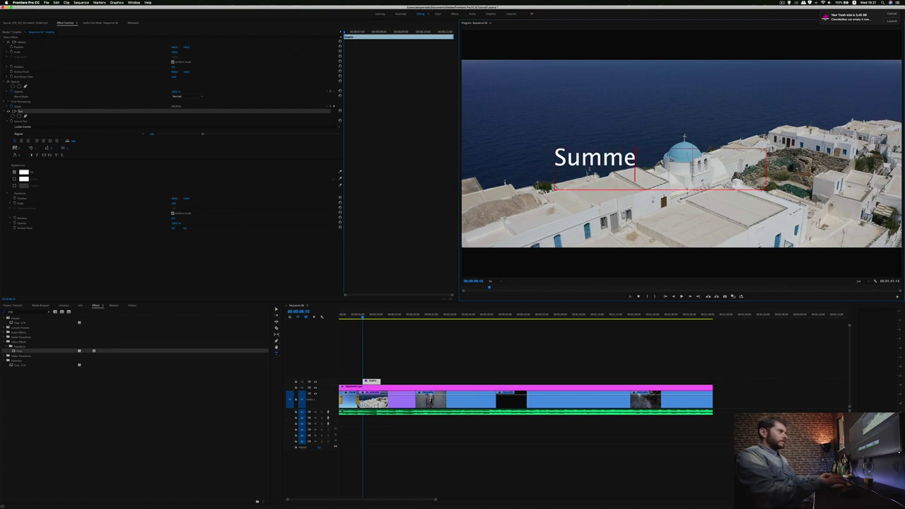
key("BackSpace")
key("BackSpace")
key("BackSpace")
key("BackSpace")
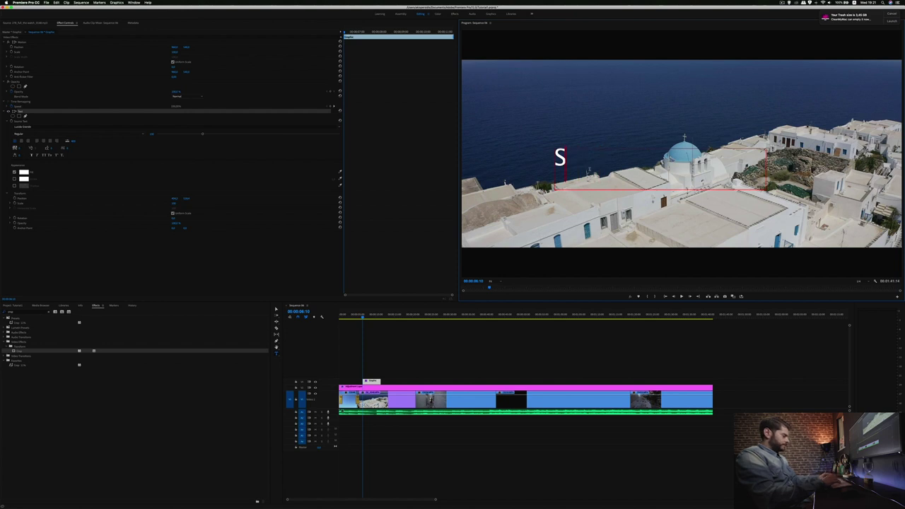
type("UMMER")
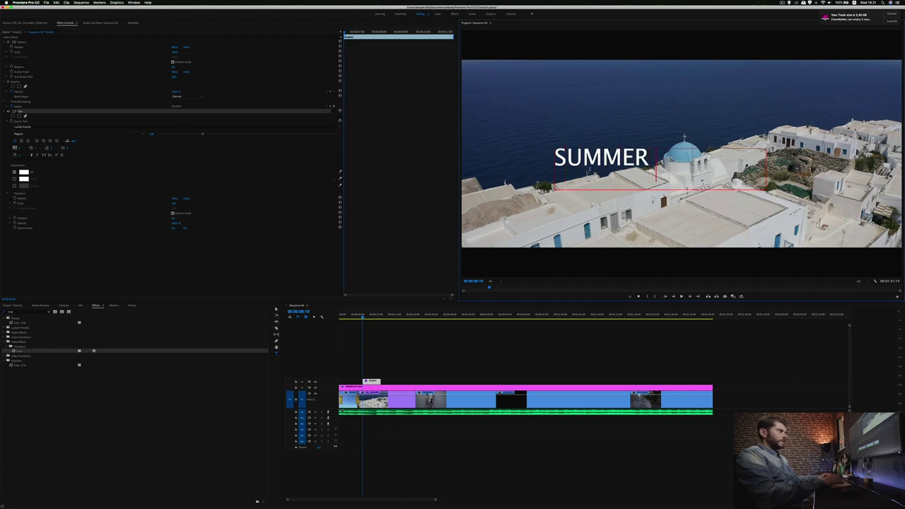
type(" -")
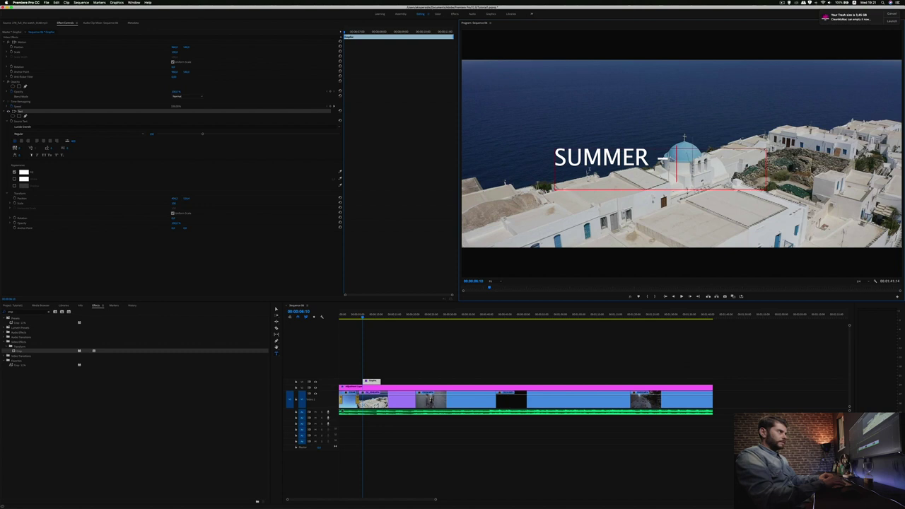
type(" SI")
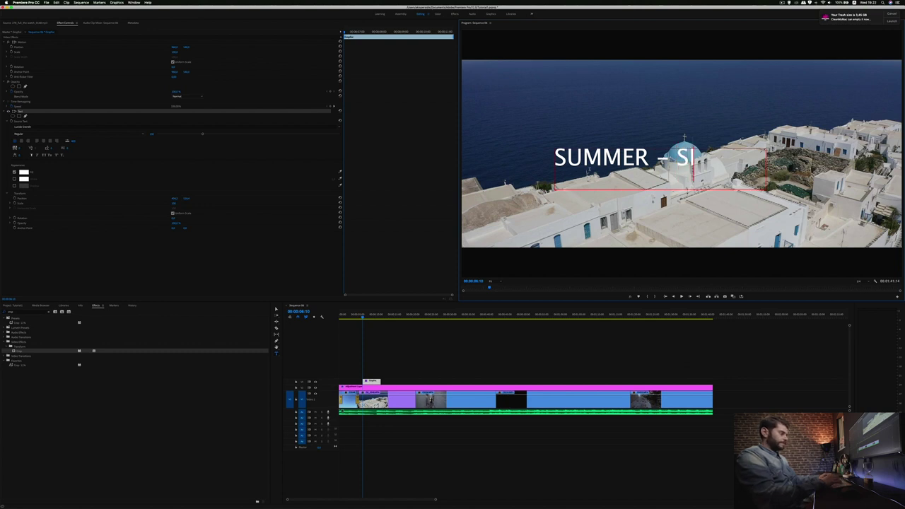
type("FNOS")
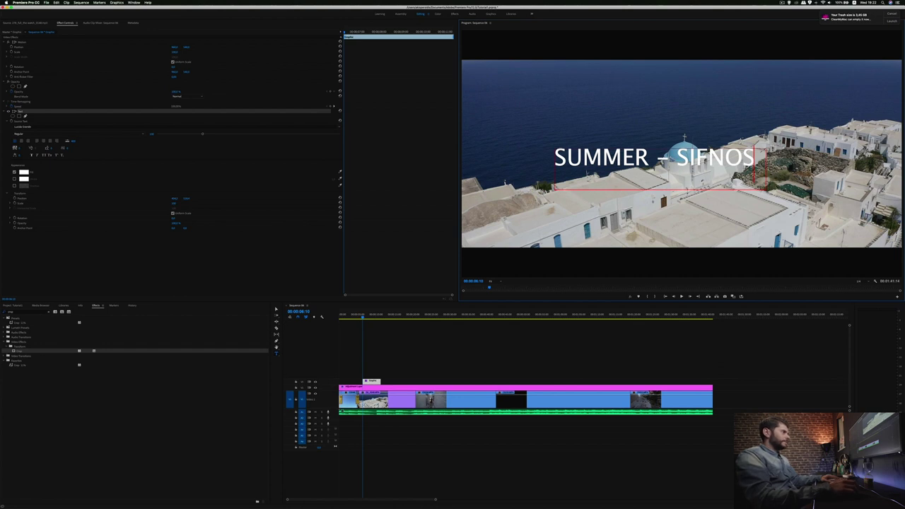
left_click_drag(755, 158, 551, 164)
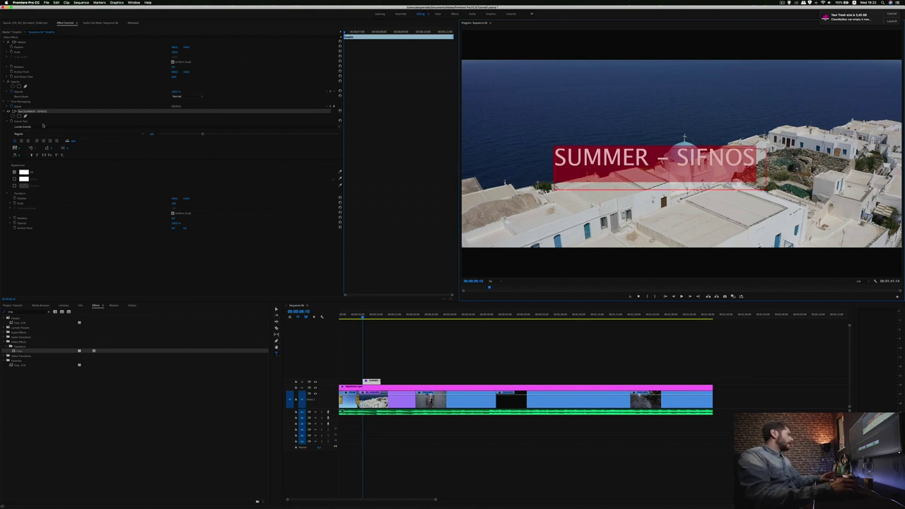
Change the title's font to a light typeface chosen further down the font list.
left_click(111, 126)
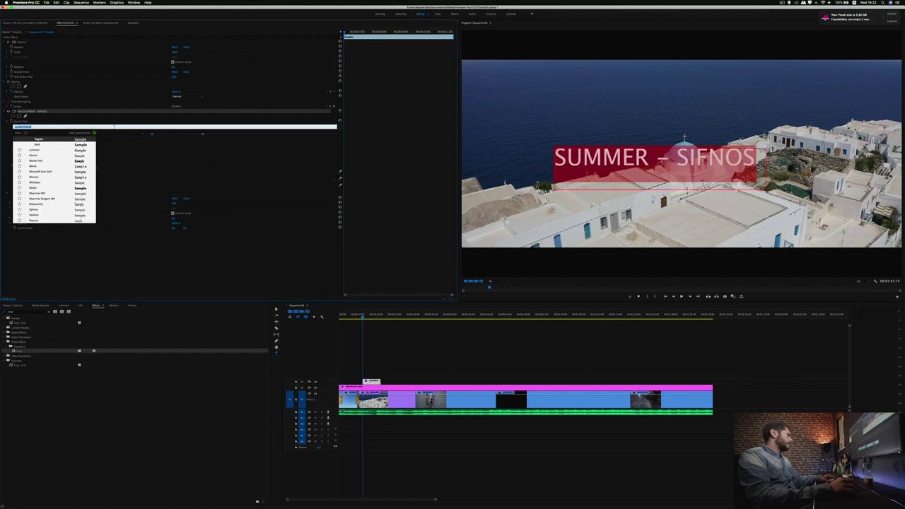
left_click(42, 163)
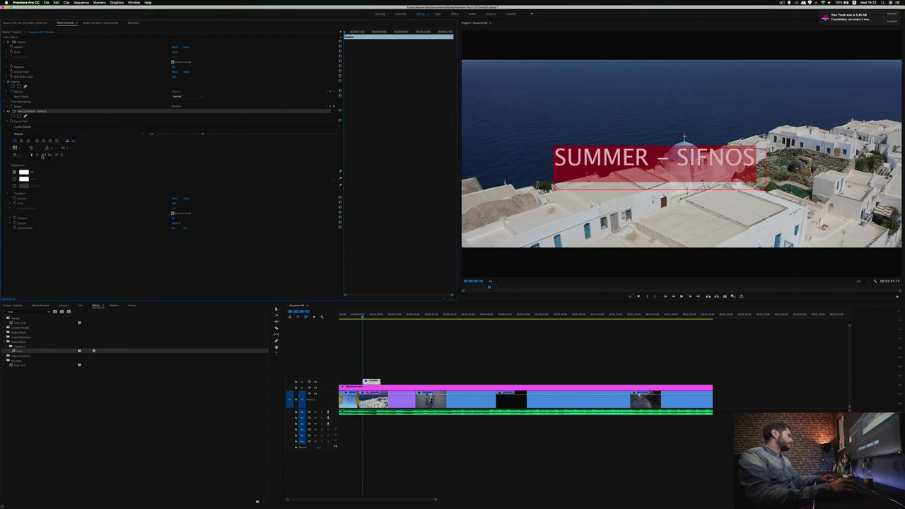
left_click(49, 126)
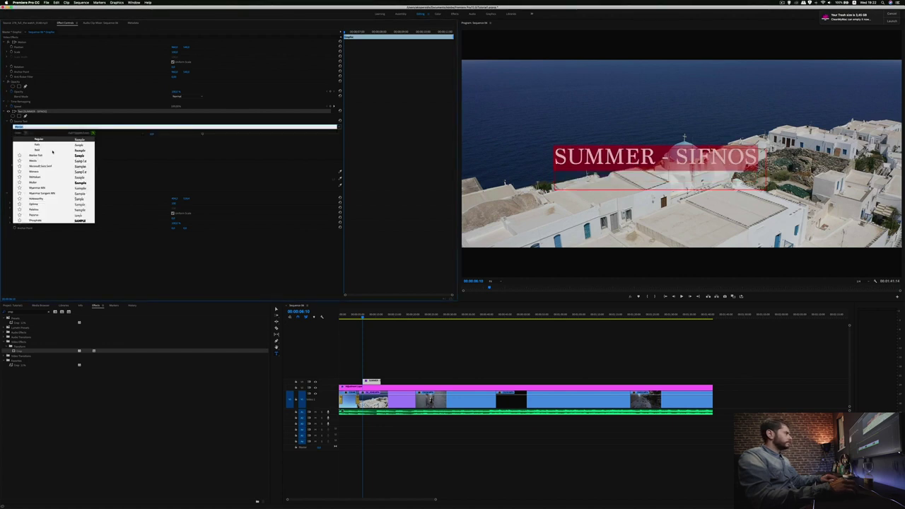
scroll(43, 212, "down", 2)
scroll(44, 206, "down", 2)
scroll(44, 201, "down", 2)
scroll(44, 201, "down", 2)
scroll(41, 202, "down", 1)
scroll(39, 202, "down", 1)
left_click(38, 199)
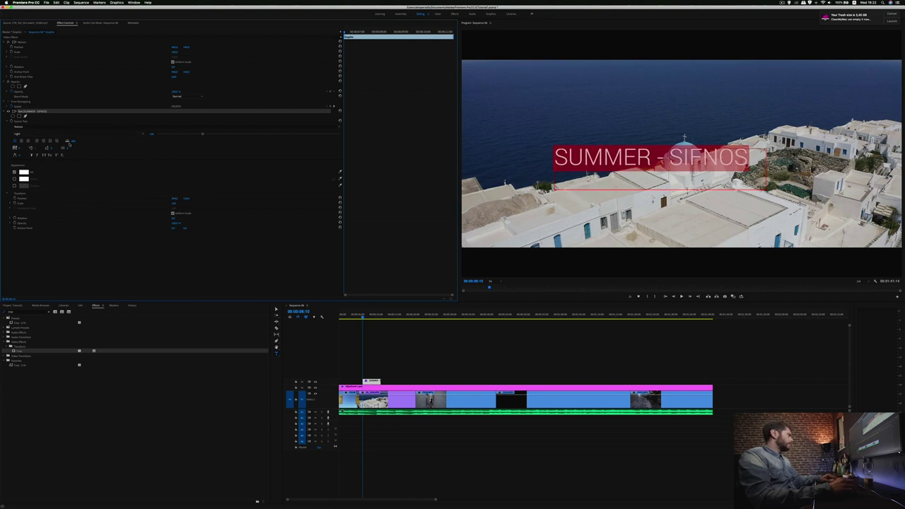
Adjust the title's letter spacing and type 'SIFNOS' after 'SUMMER -'.
left_click_drag(202, 134, 204, 134)
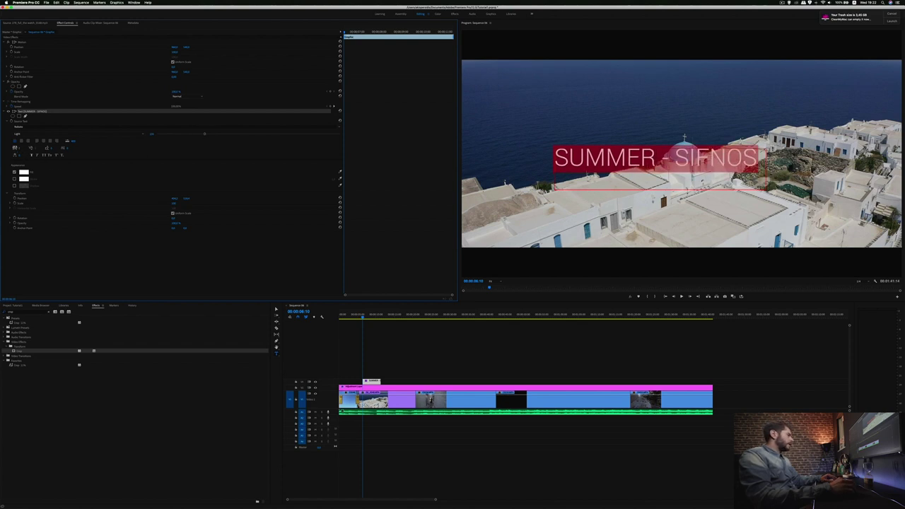
key("BackSpace")
key("BackSpace")
key("BackSpace")
key("alt+Right")
key("alt+Right")
key("alt+Right")
key("alt+Right")
key("alt+Right")
key("alt+Right")
key("alt+Right")
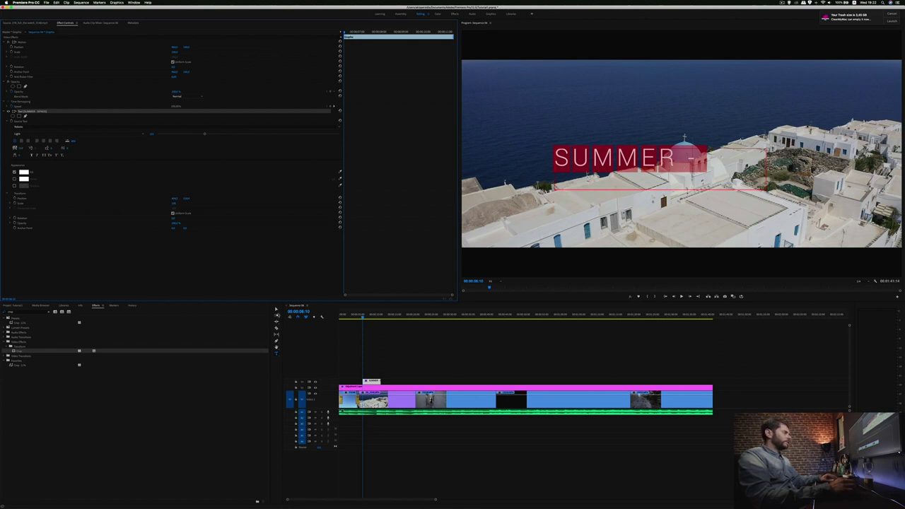
key("Escape")
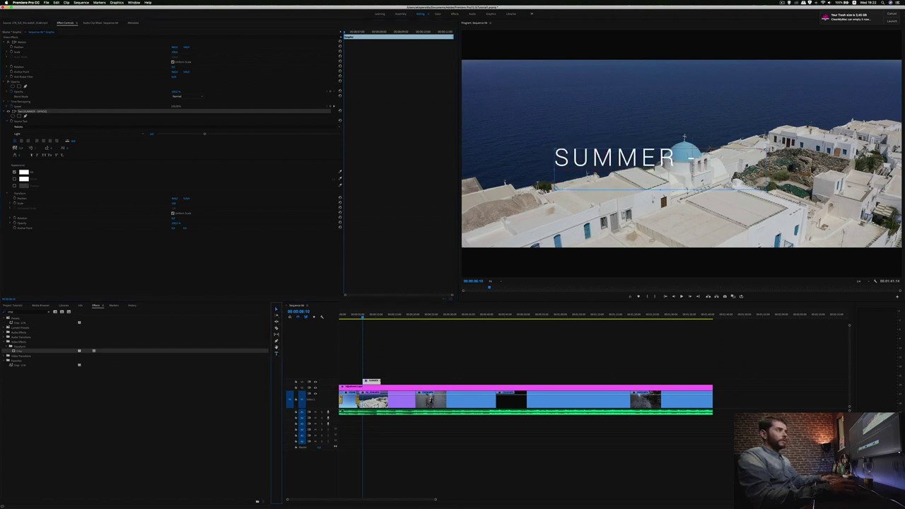
type("SIFNOS")
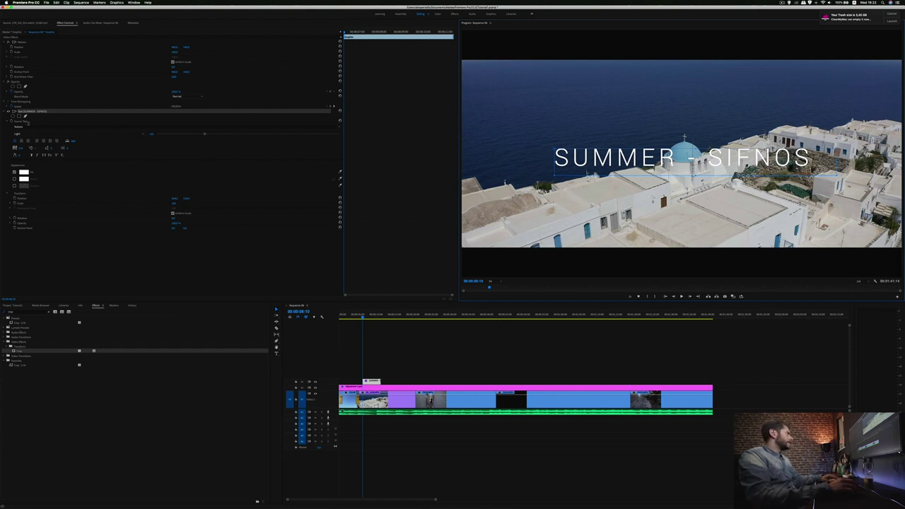
Widen the title's tracking and move the SUMMER – SIFNOS clip to the sequence start.
left_click(20, 148)
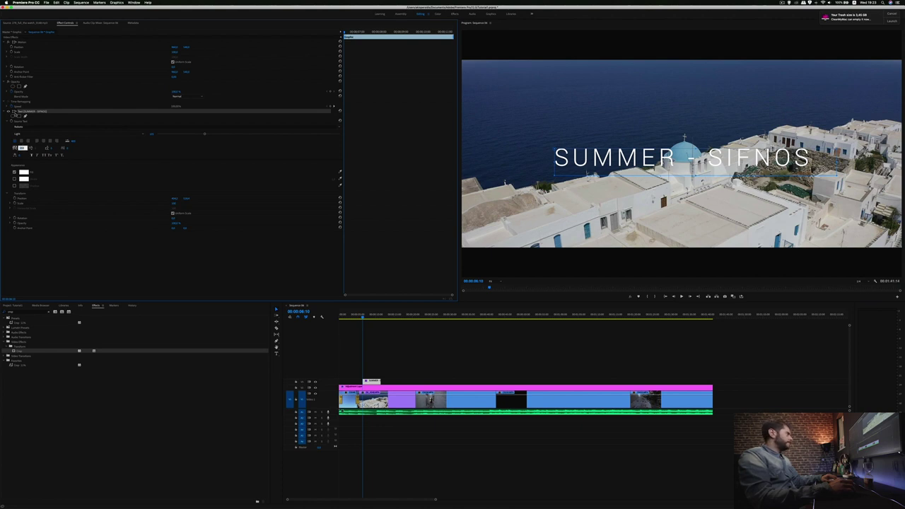
key("Return")
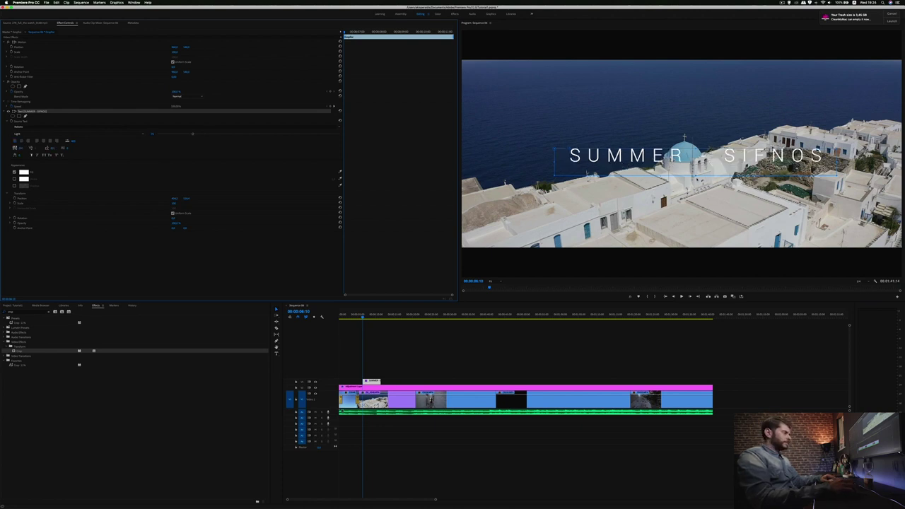
left_click(728, 204)
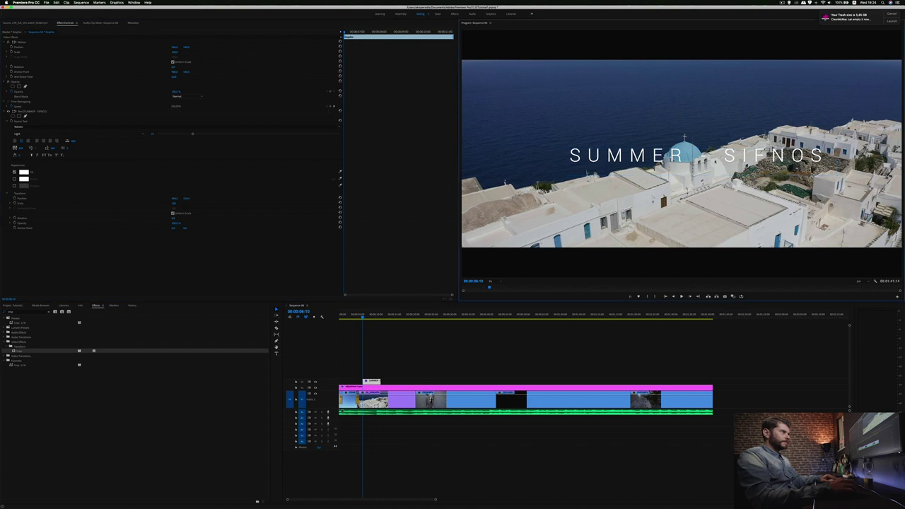
left_click(29, 111)
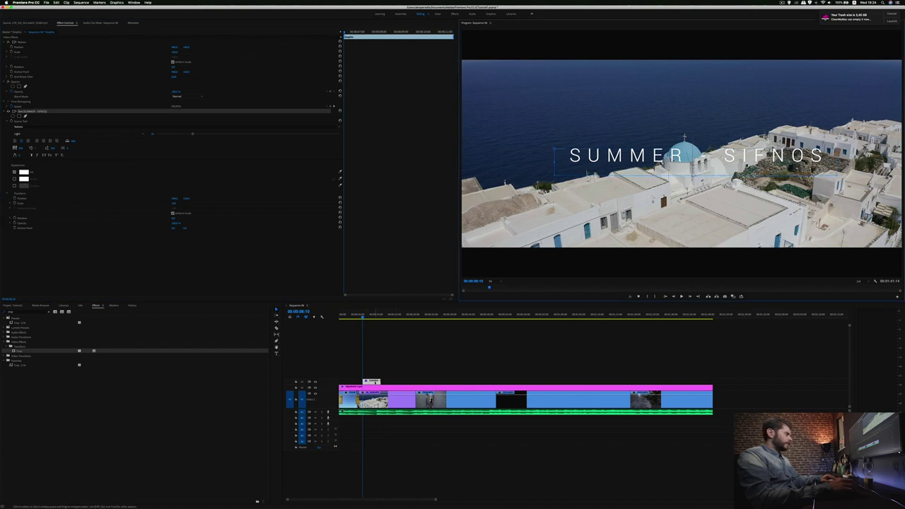
left_click_drag(372, 382, 358, 384)
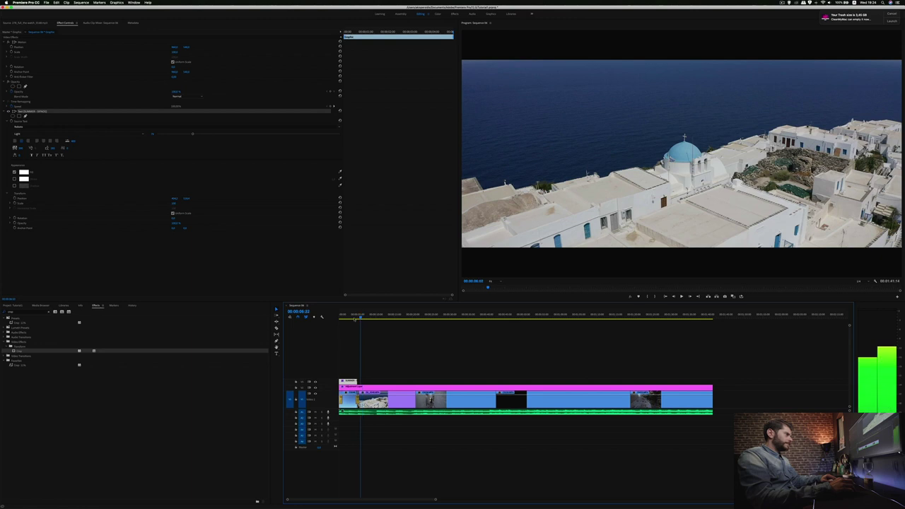
key("Home")
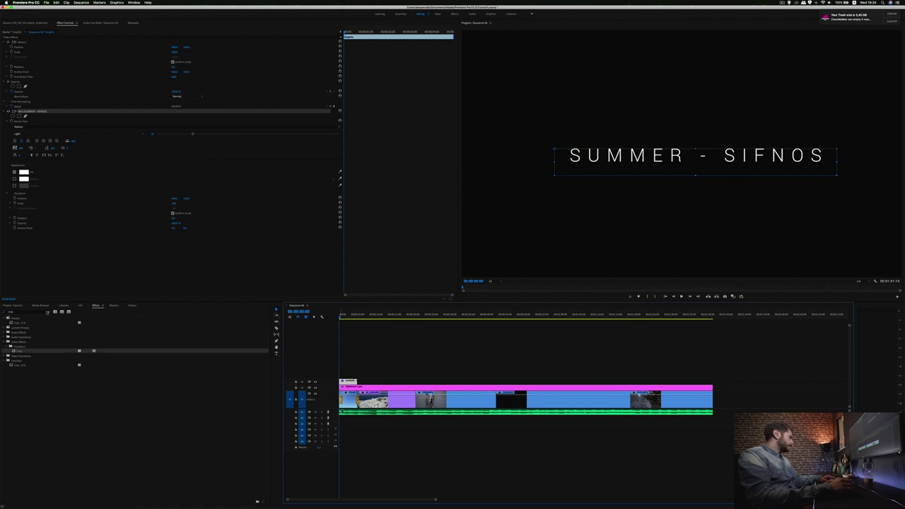
Clear the Effects search and play the sequence from the start.
left_click(49, 312)
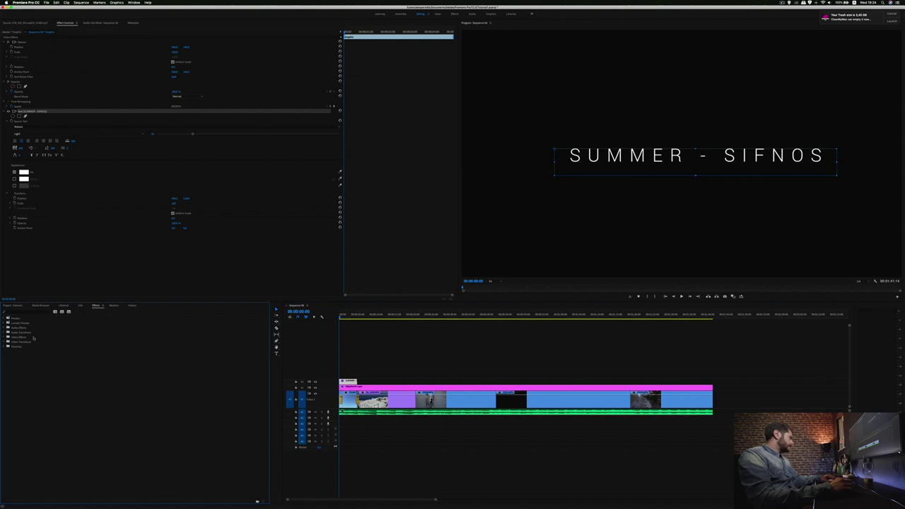
key("space")
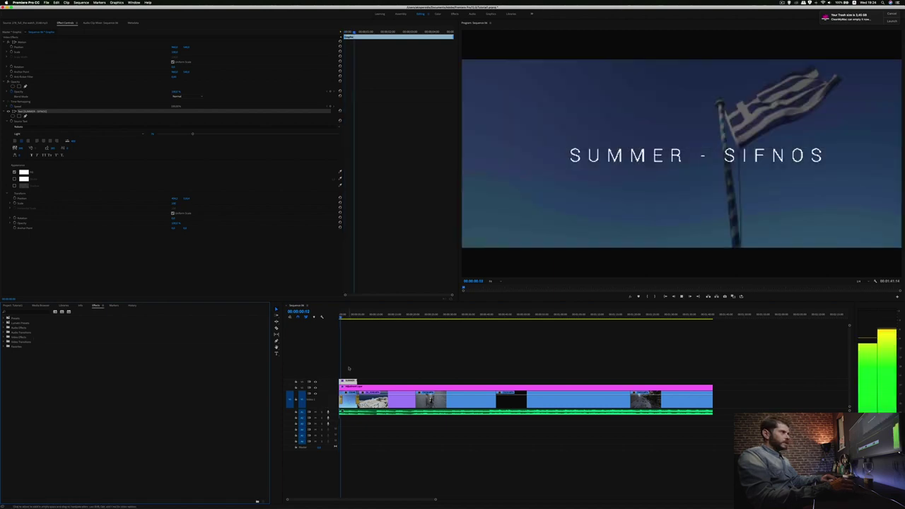
left_click(512, 331)
key("Home")
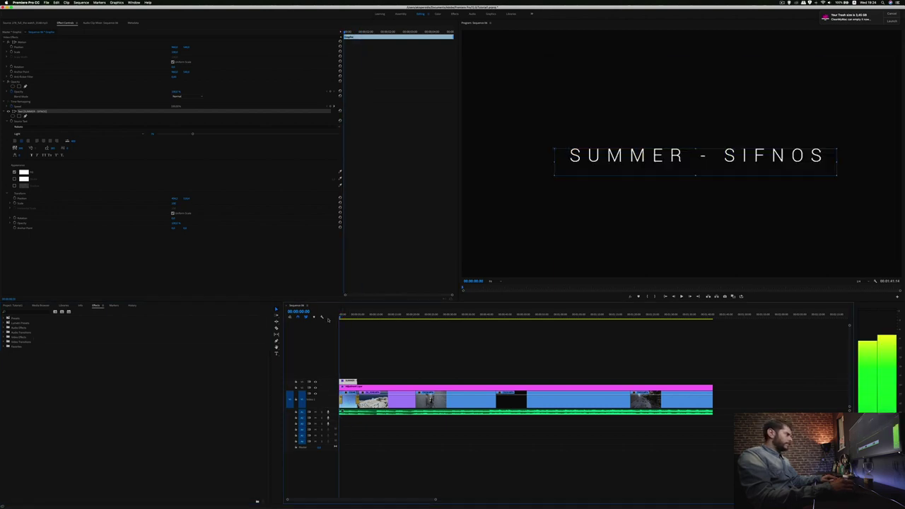
Try a Cross Dissolve on the title clip's start, then delete it.
left_click(25, 313)
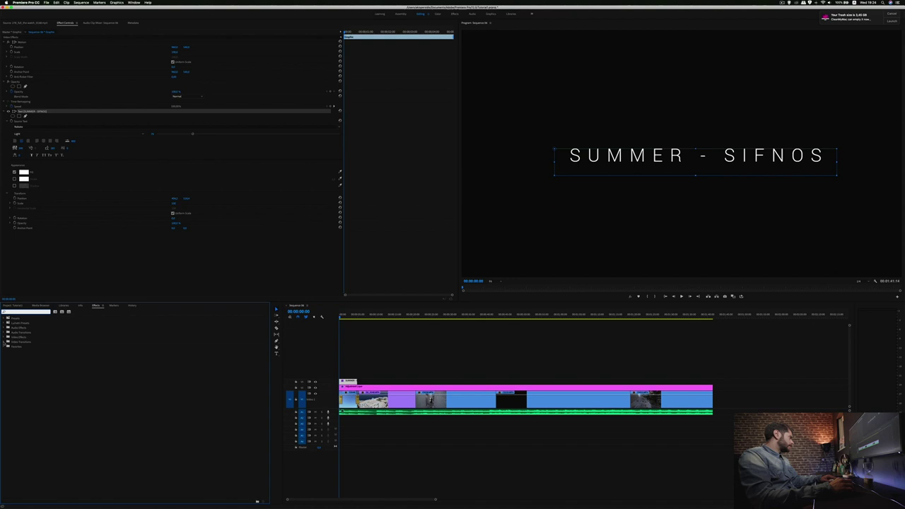
left_click(3, 342)
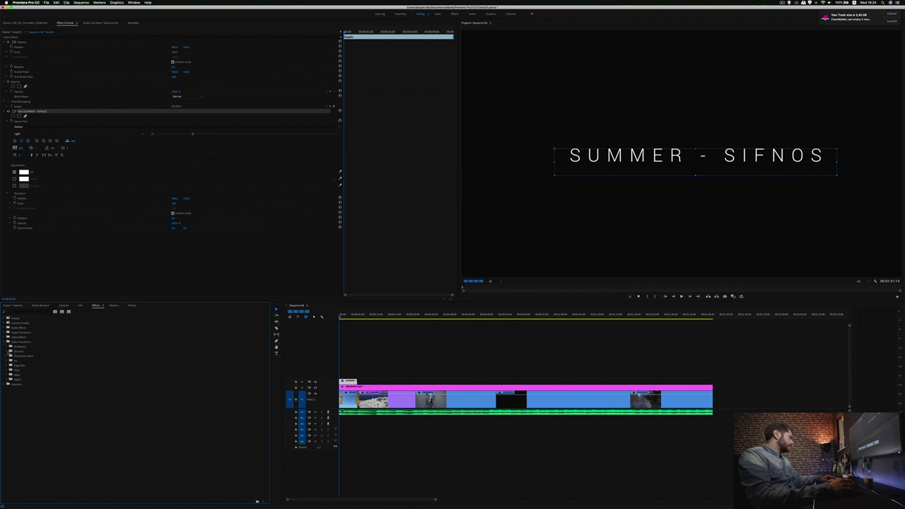
left_click(7, 351)
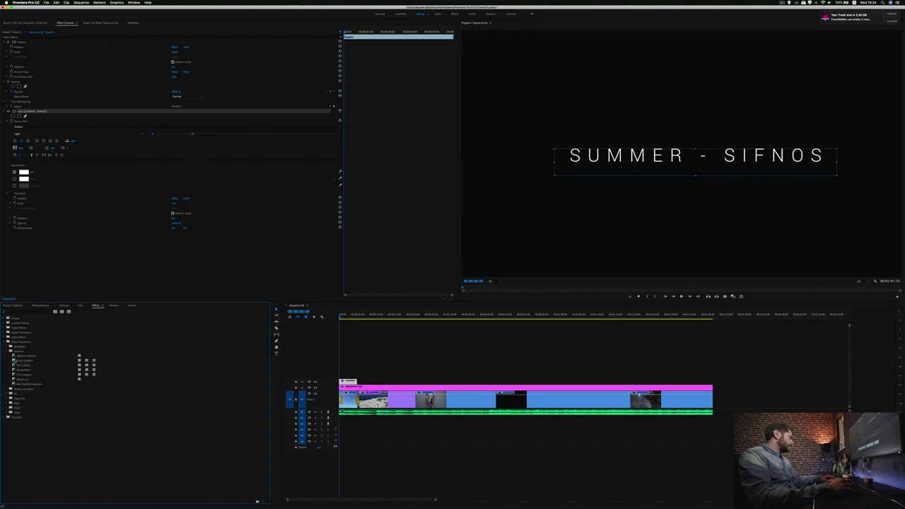
mouse_move(14, 360)
left_mouse_down()
mouse_move(224, 361)
mouse_move(346, 387)
left_mouse_up()
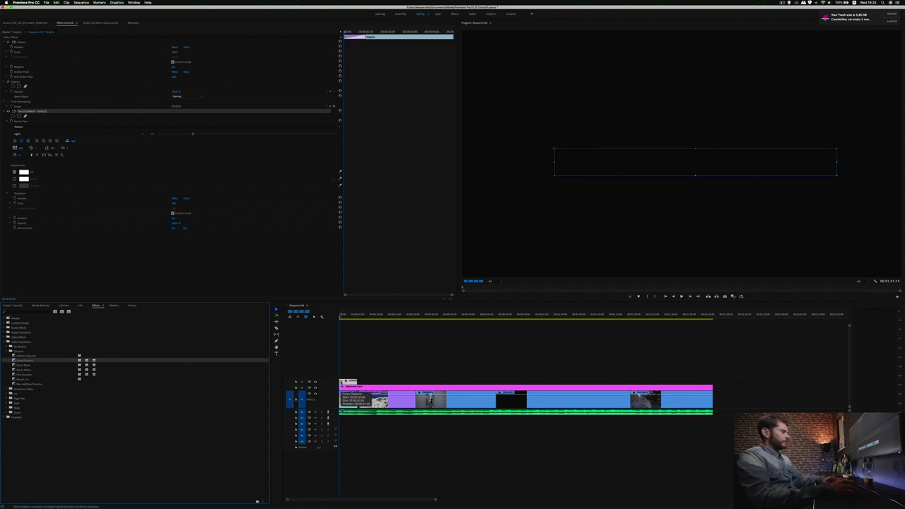
left_click(348, 383)
key("Delete")
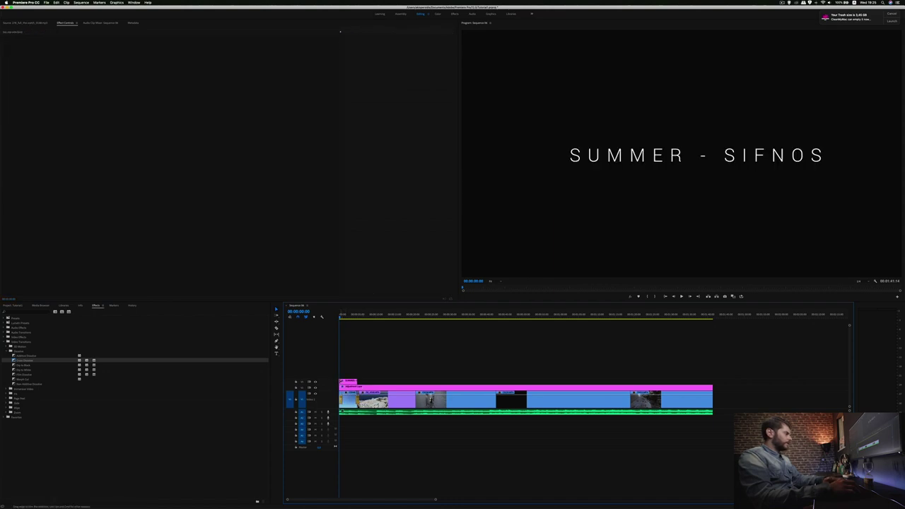
Apply the default transition to the title's in-point and preview the fade-in.
left_click(354, 388)
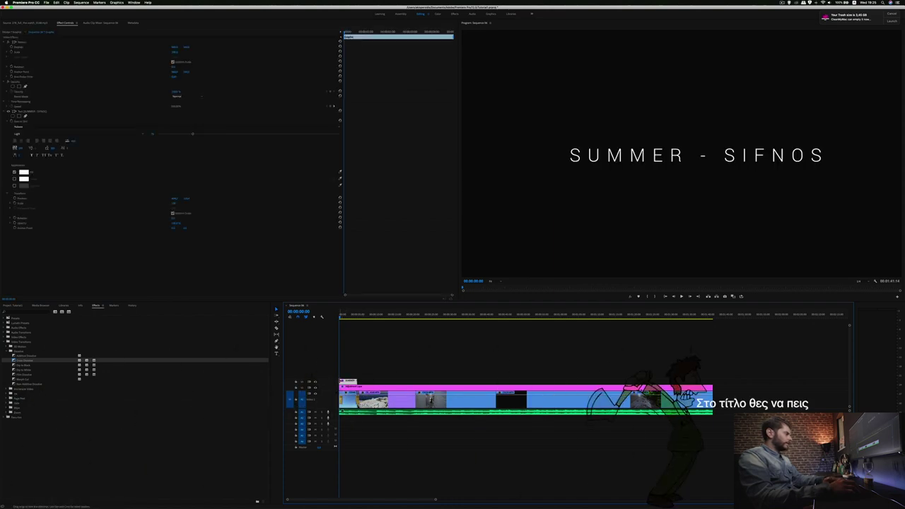
right_click(340, 382)
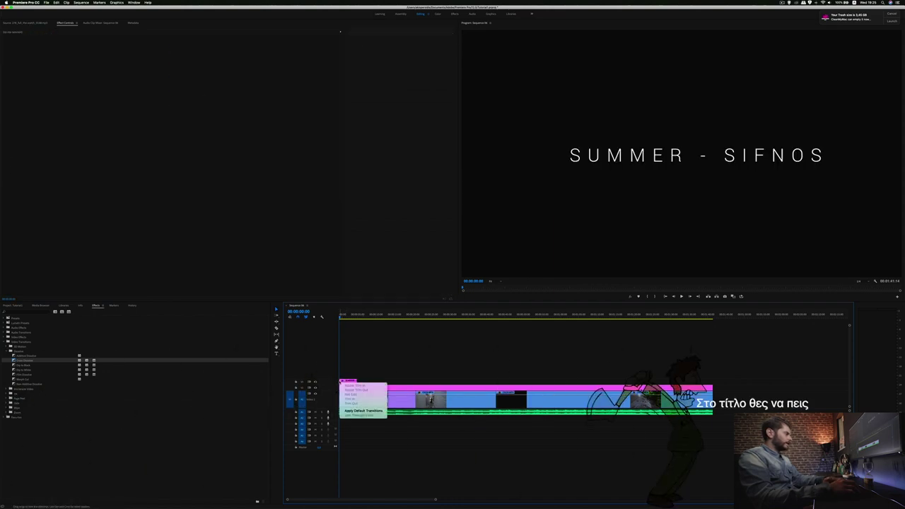
left_click(363, 411)
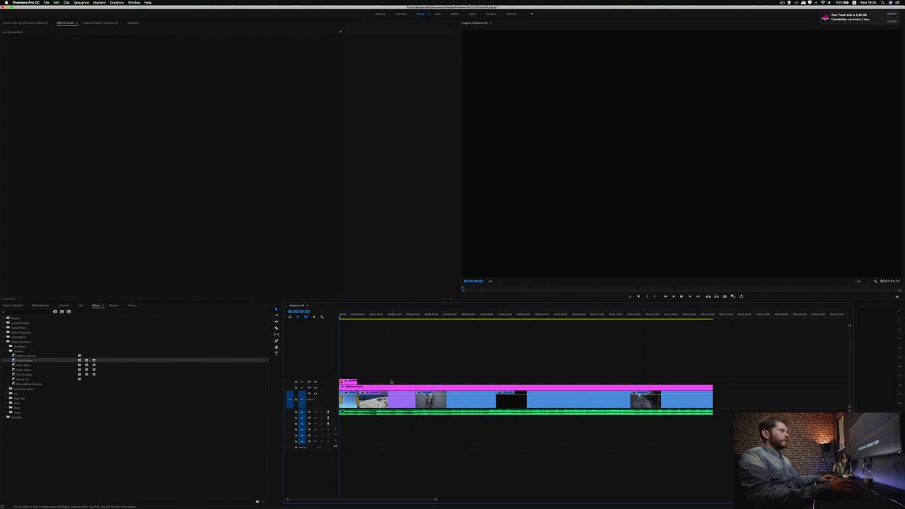
key("space")
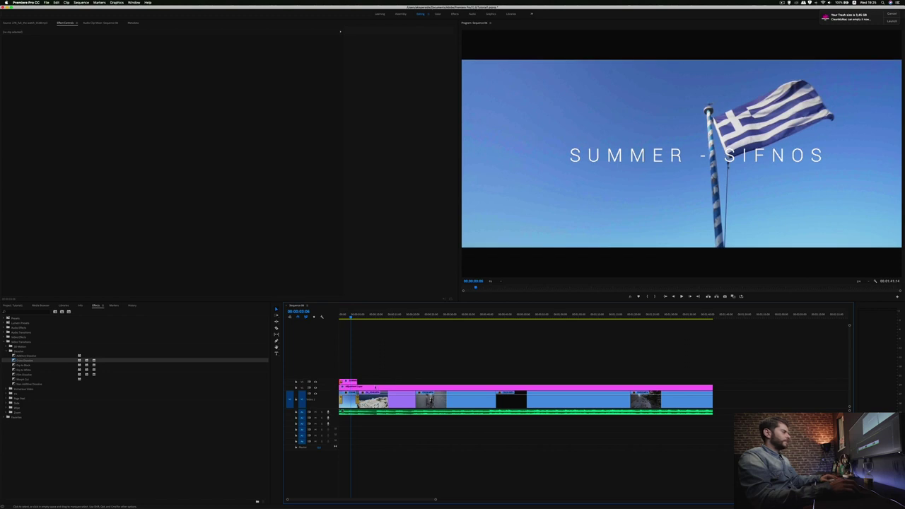
key("Home")
key("space")
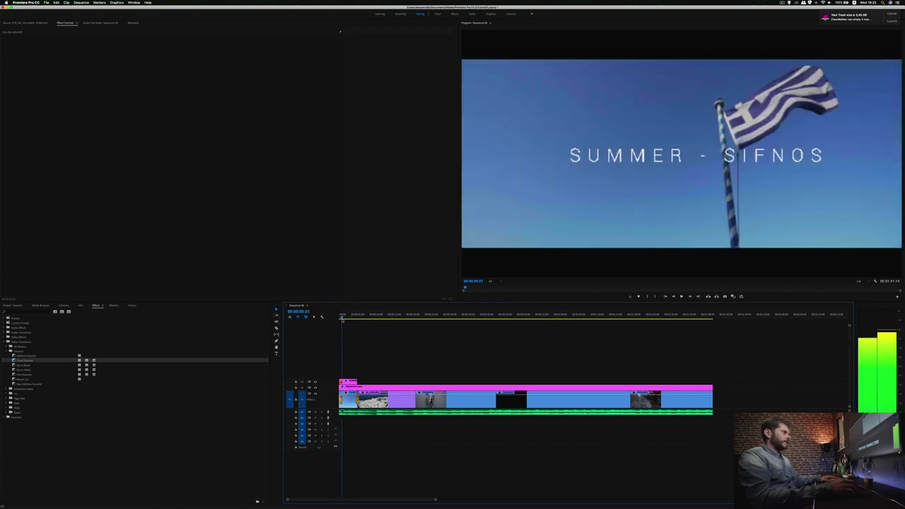
key("space")
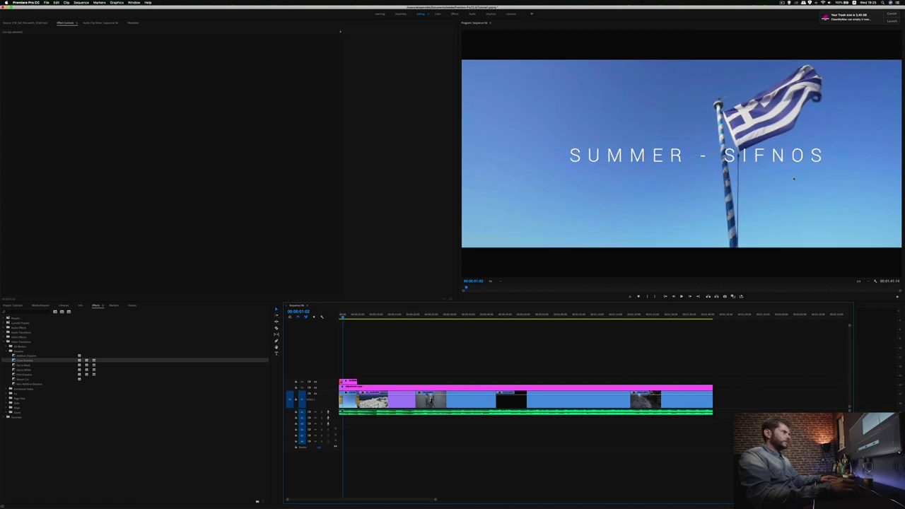
key("d")
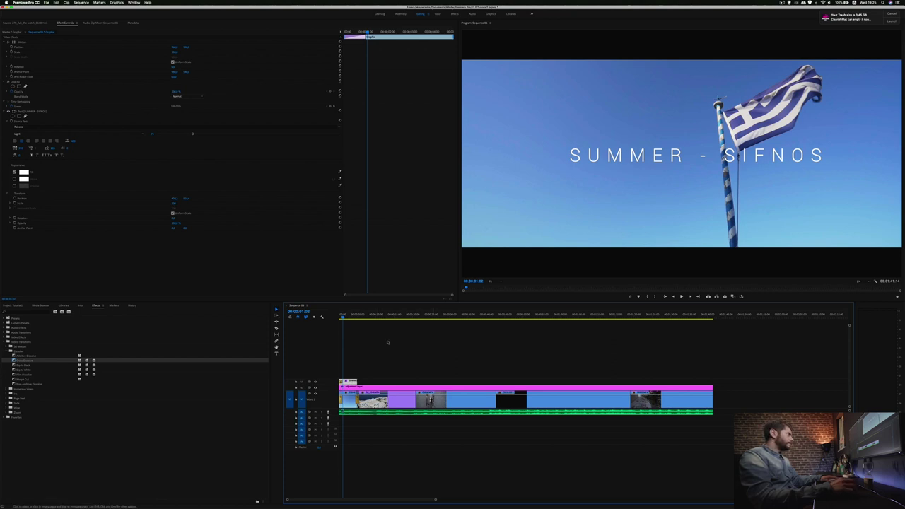
Shift the SUMMER - SIFNOS title left in the frame and replay the opening.
left_click(638, 158)
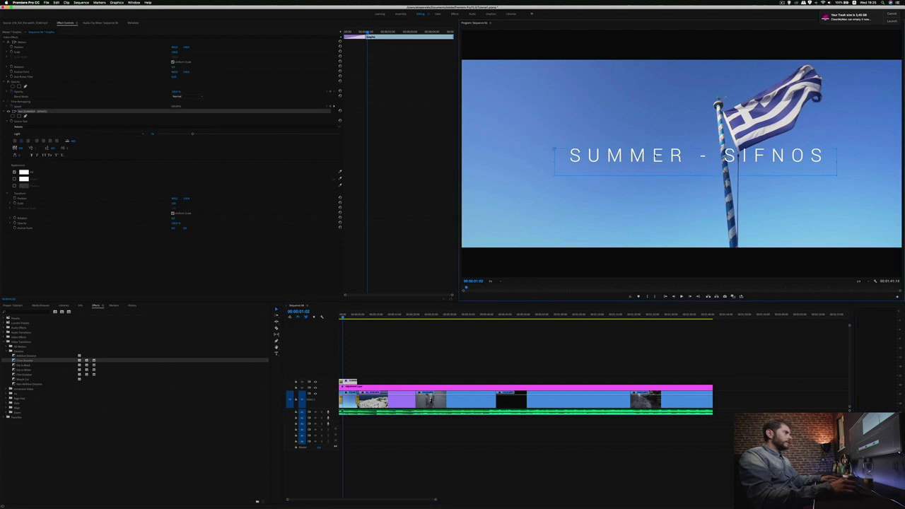
left_click_drag(663, 159, 561, 157)
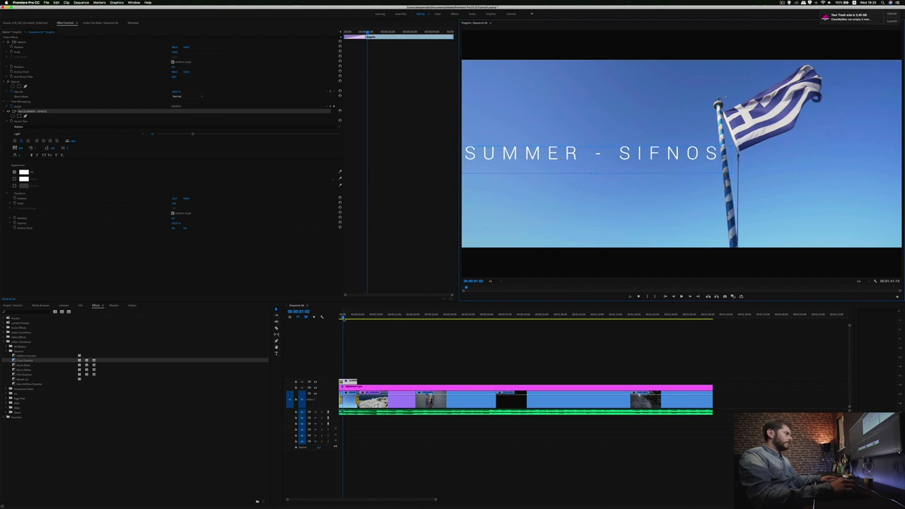
key("Home")
key("space")
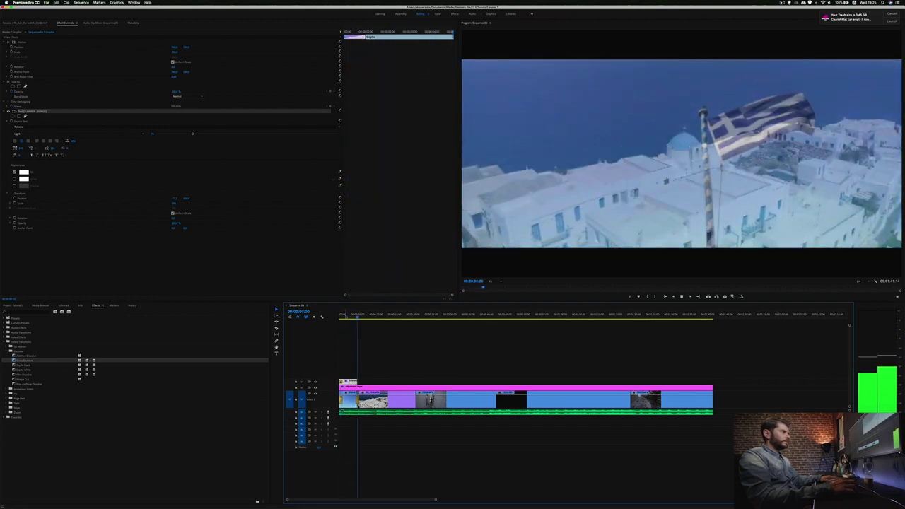
Drag the title clip's out-point right to lengthen it, then play it back.
key("space")
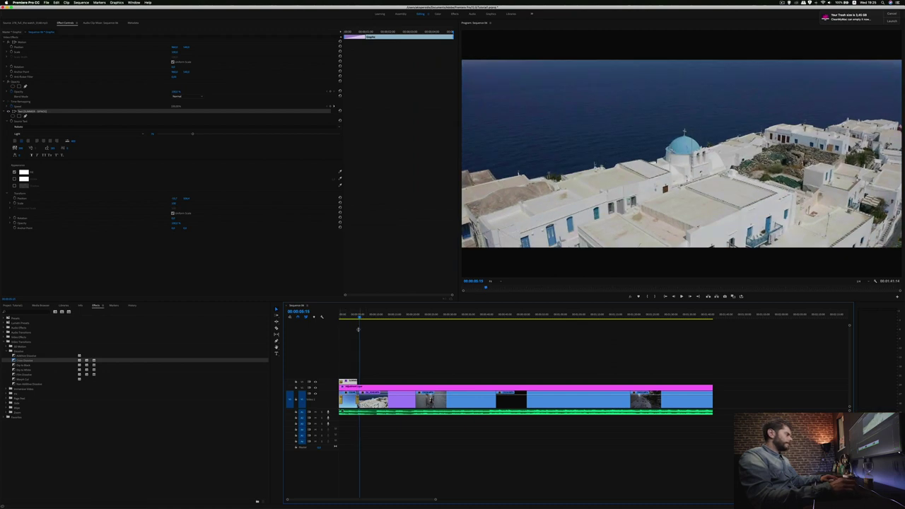
mouse_move(356, 383)
left_mouse_down()
mouse_move(477, 381)
mouse_move(356, 381)
left_mouse_up()
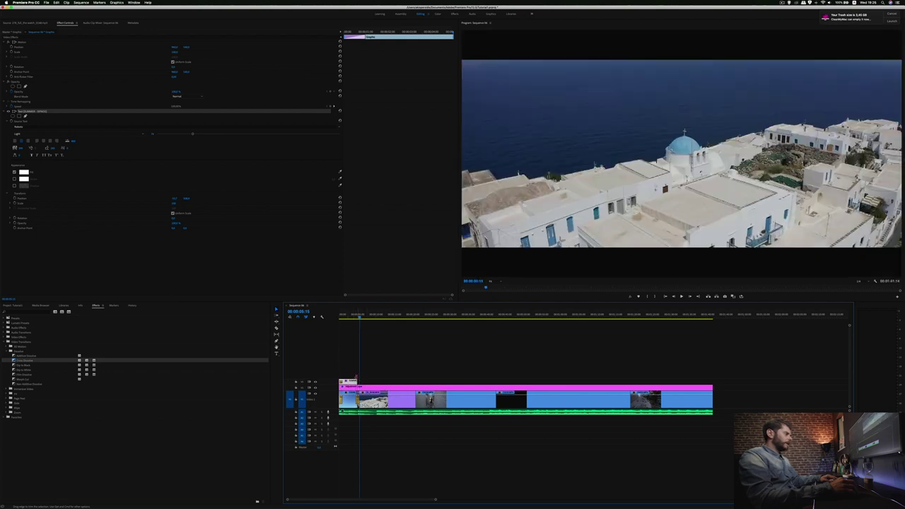
key("space")
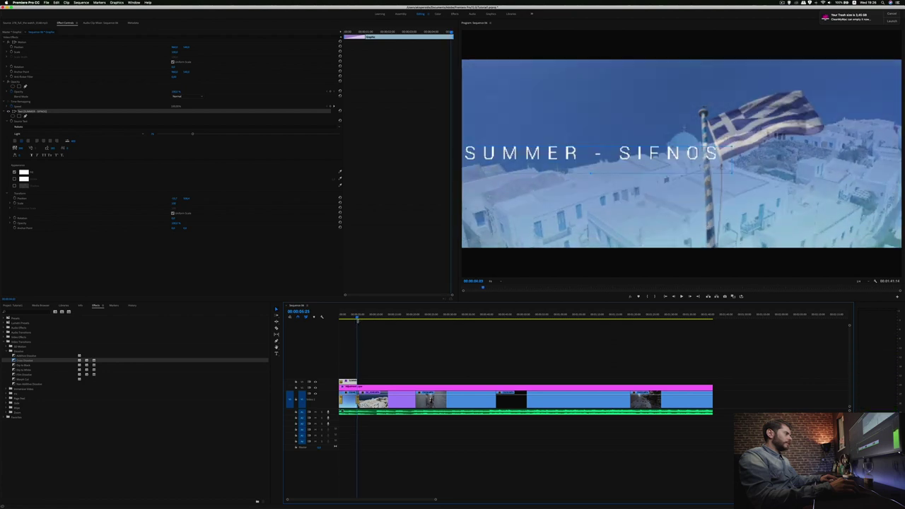
Replay the opening of the sequence and park the playhead on the title.
left_click(356, 380)
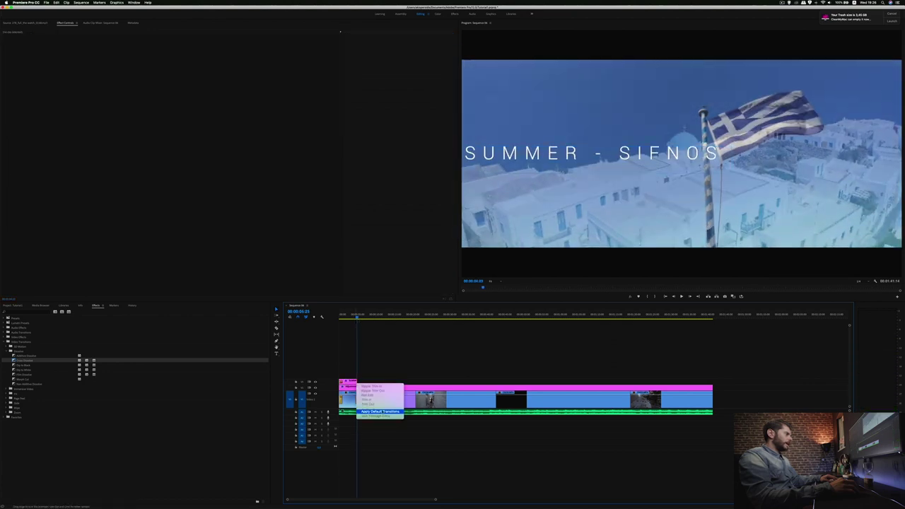
left_click(346, 315)
key("space")
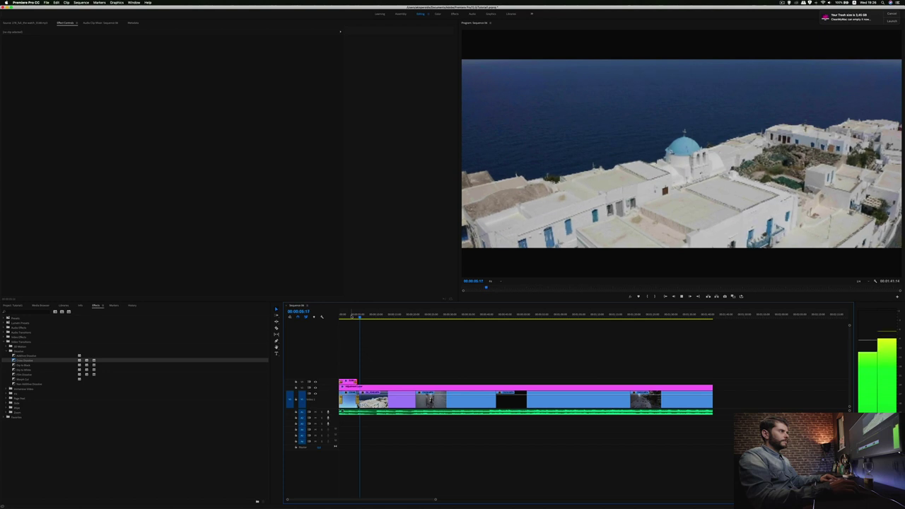
key("space")
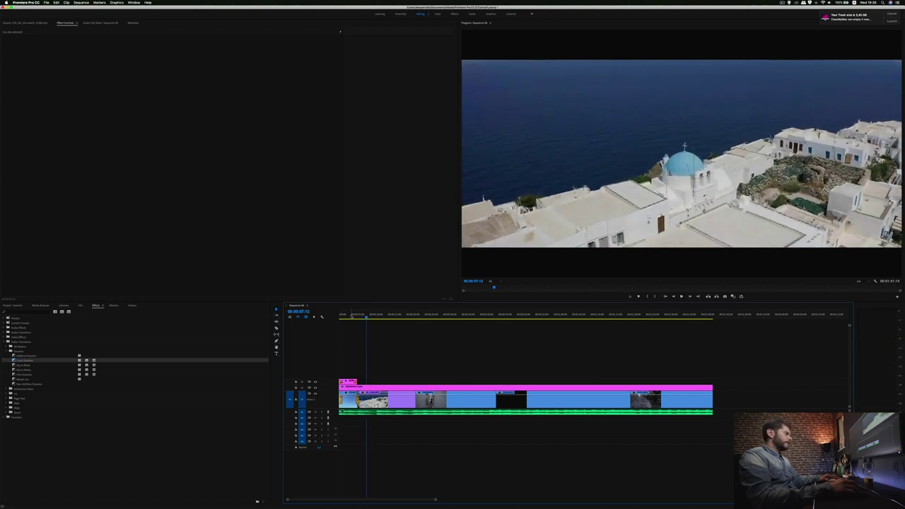
left_click(355, 315)
Apply the default transition to the last V1 clip's end and preview the ending.
left_click_drag(356, 316, 704, 326)
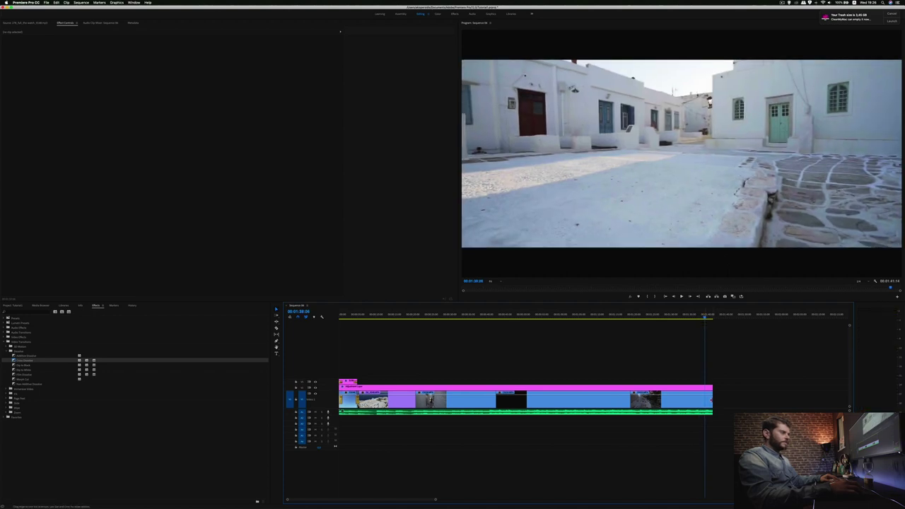
right_click(711, 400)
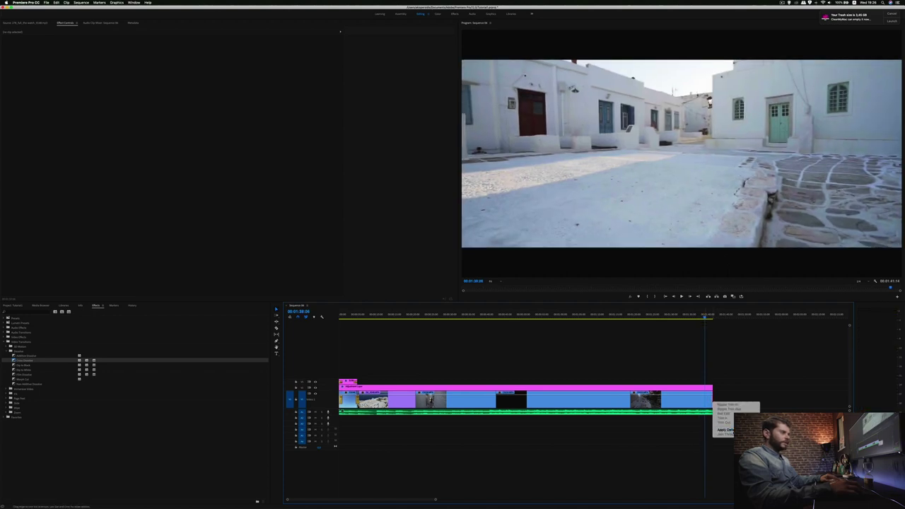
left_click(724, 430)
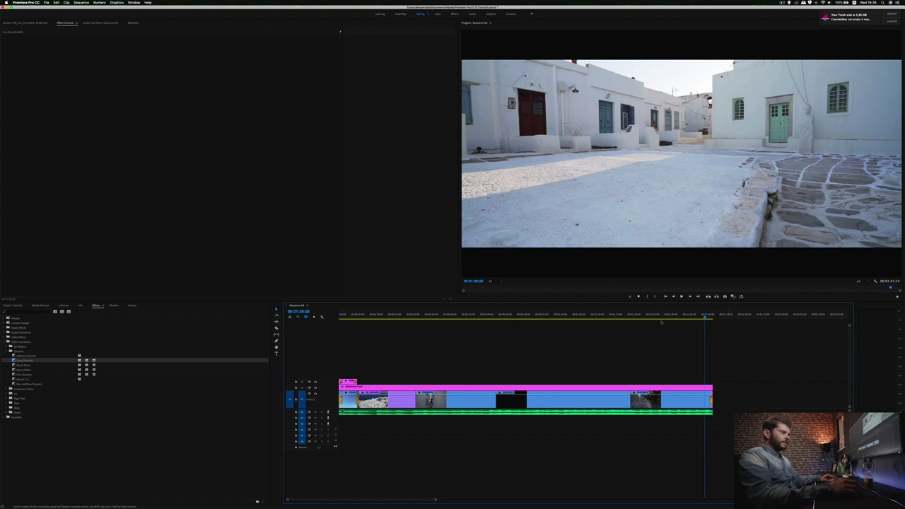
key("space")
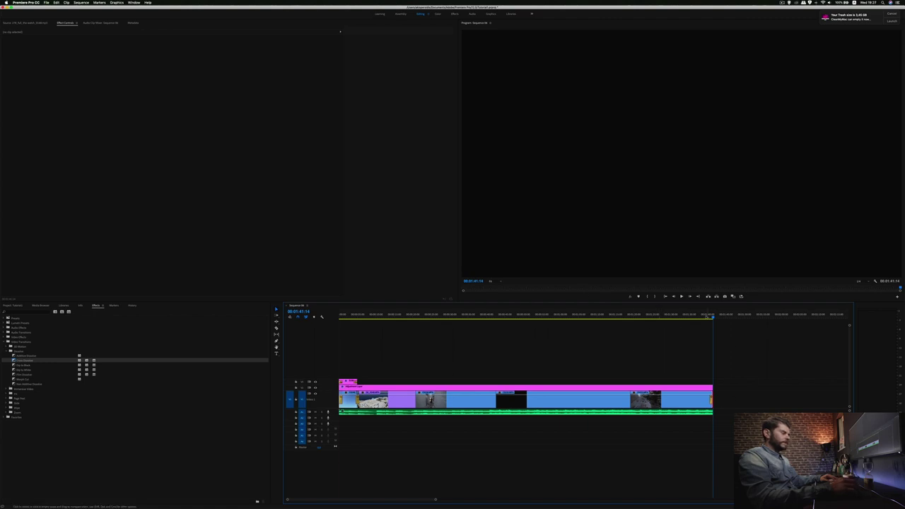
Play the sequence's ending and enlarge the A1 audio track to show its waveform.
left_click_drag(707, 317, 700, 319)
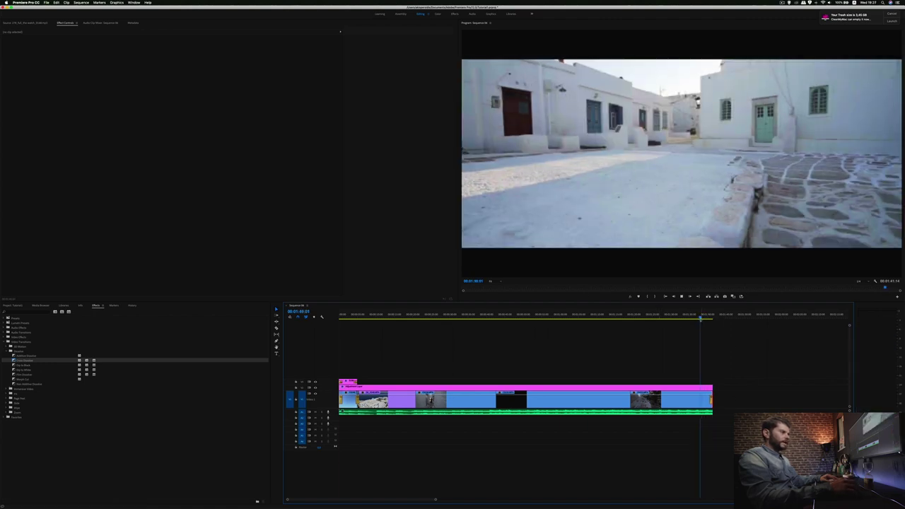
key("space")
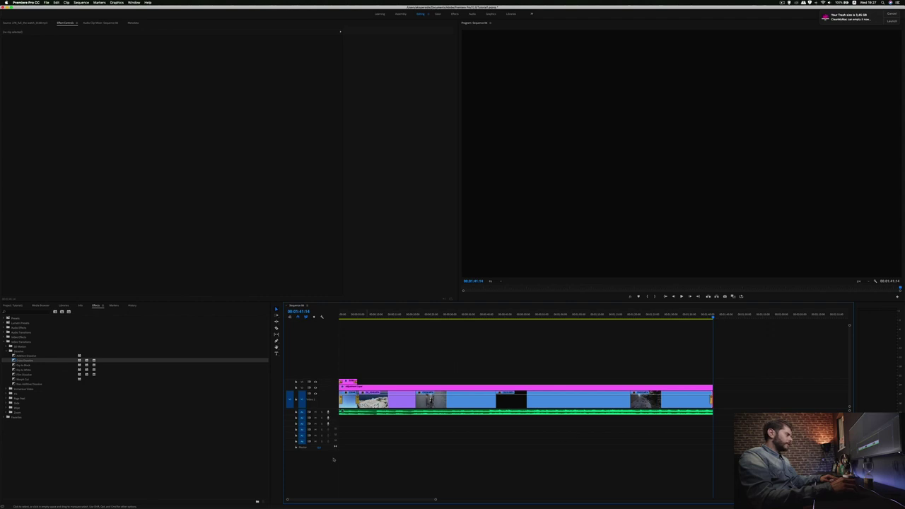
left_click_drag(336, 413, 336, 437)
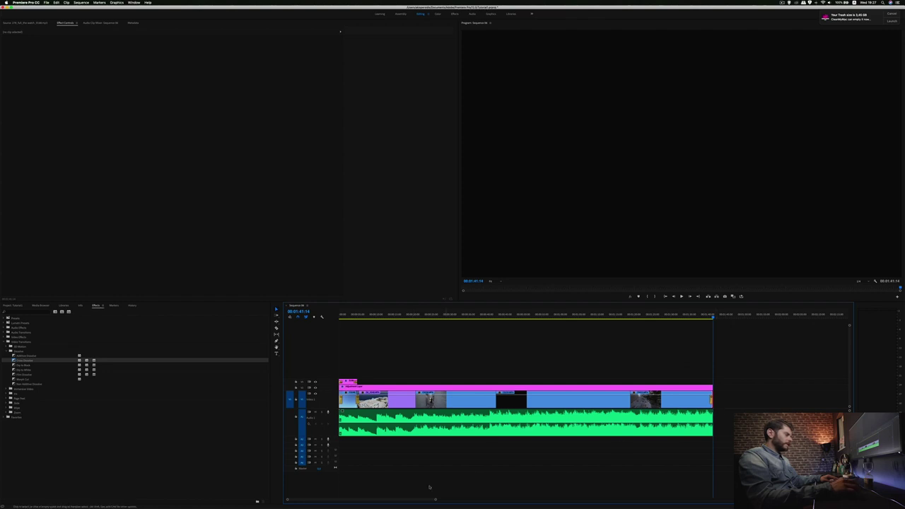
Zoom the timeline in on the ending and scrub through the last seconds.
left_click_drag(435, 498, 413, 503)
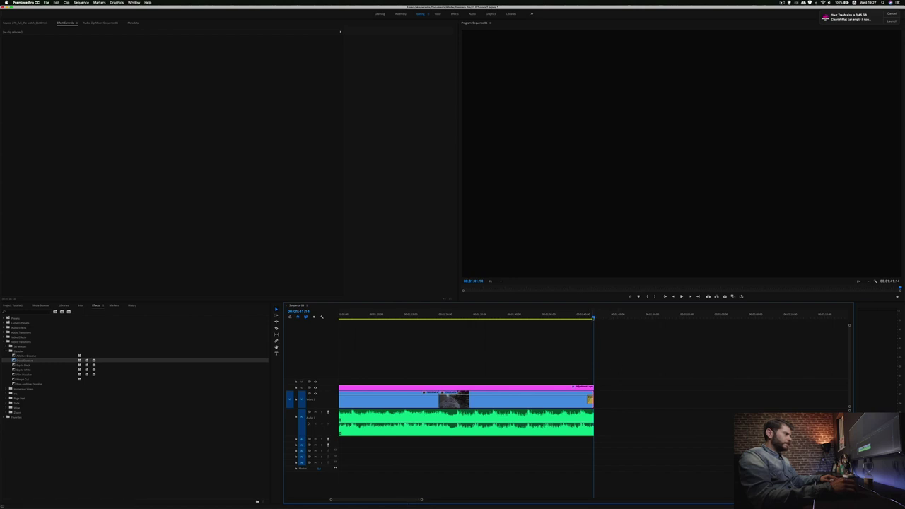
left_click_drag(593, 316, 587, 331)
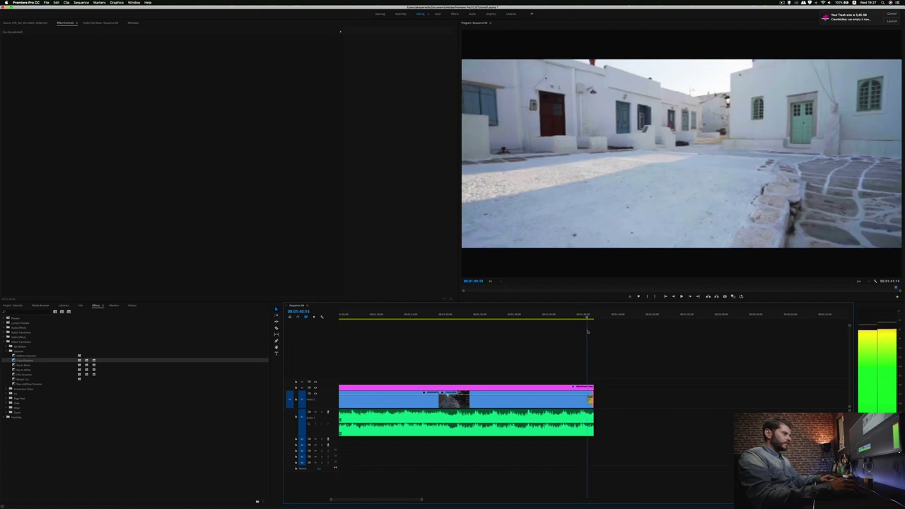
left_click_drag(587, 332, 585, 333)
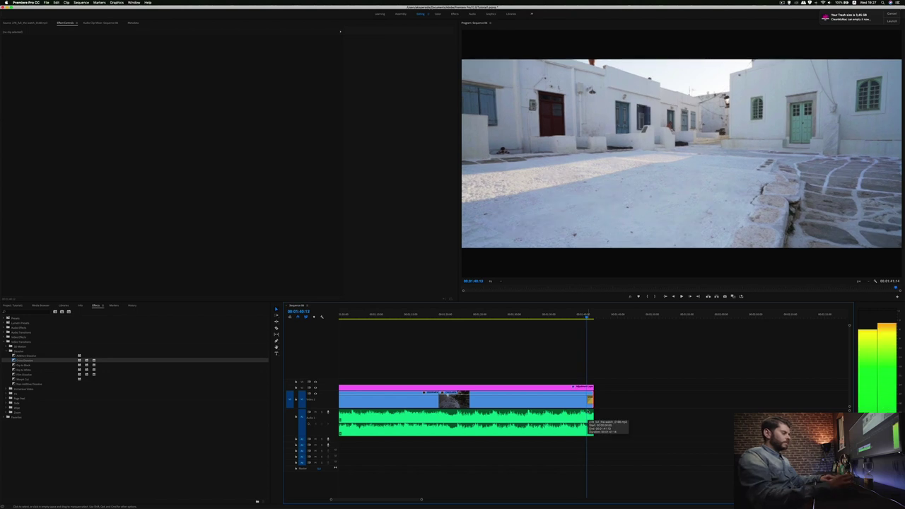
key("XF86AudioMute")
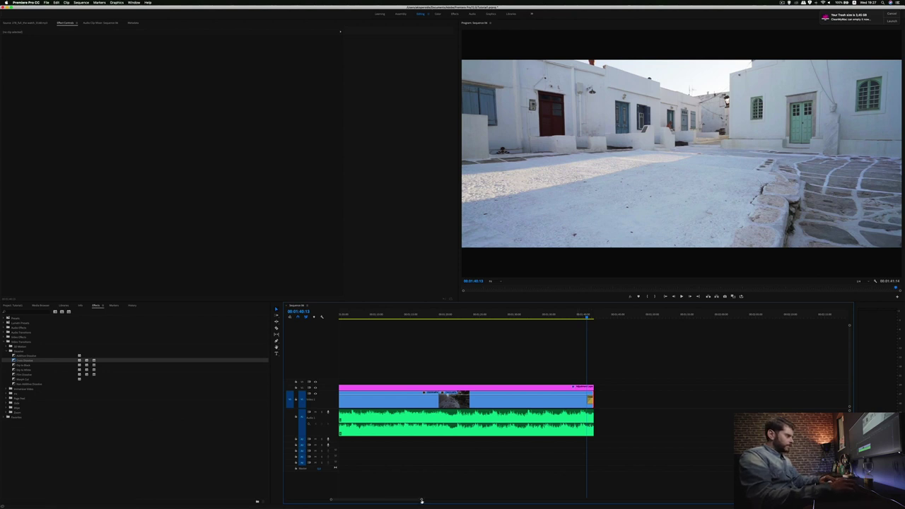
left_click_drag(421, 500, 382, 500)
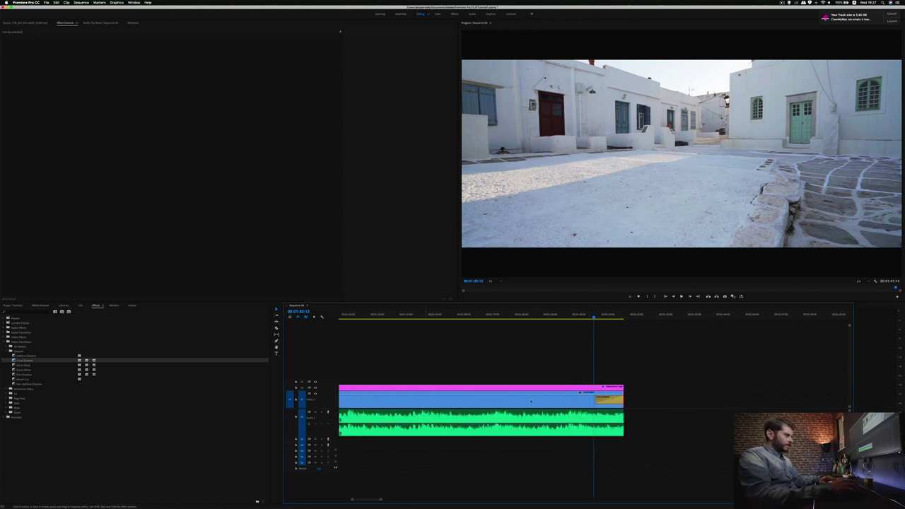
Pull the A1 music clip's volume rubber band down at its end, then preview the fade.
left_click(595, 306)
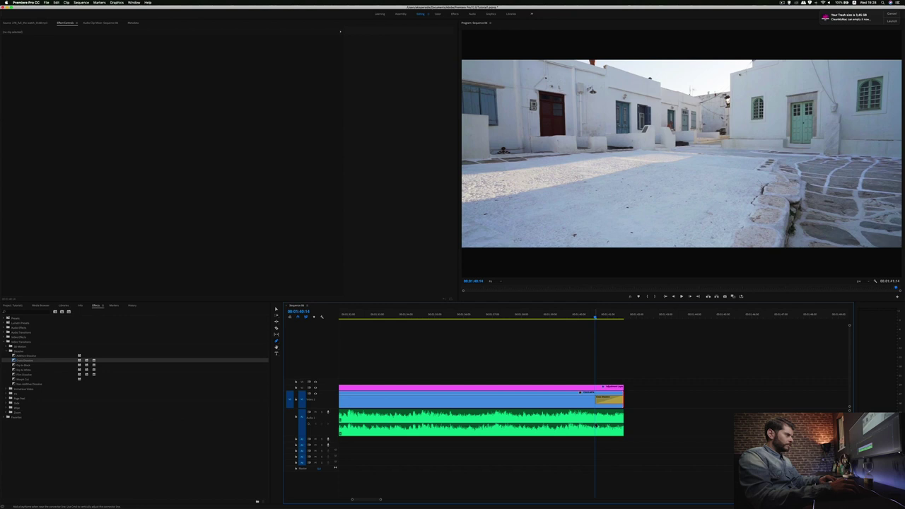
left_click(480, 422)
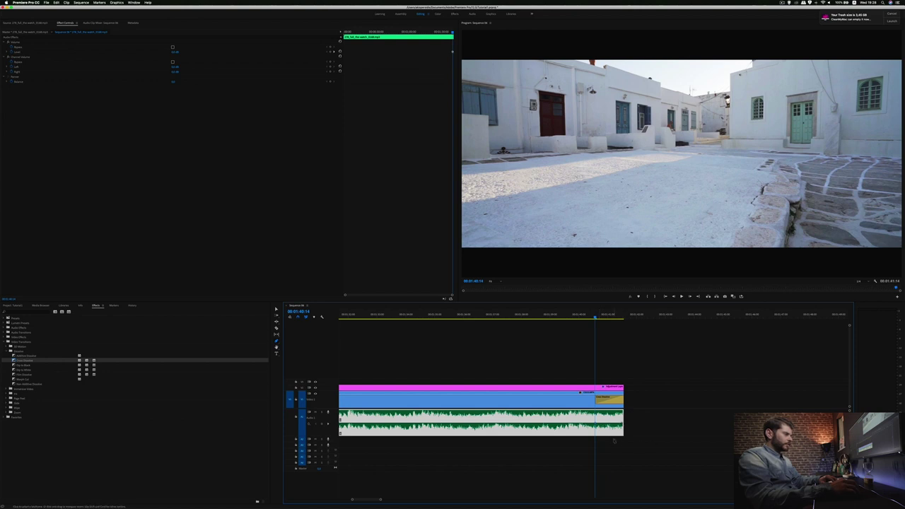
left_click(275, 309)
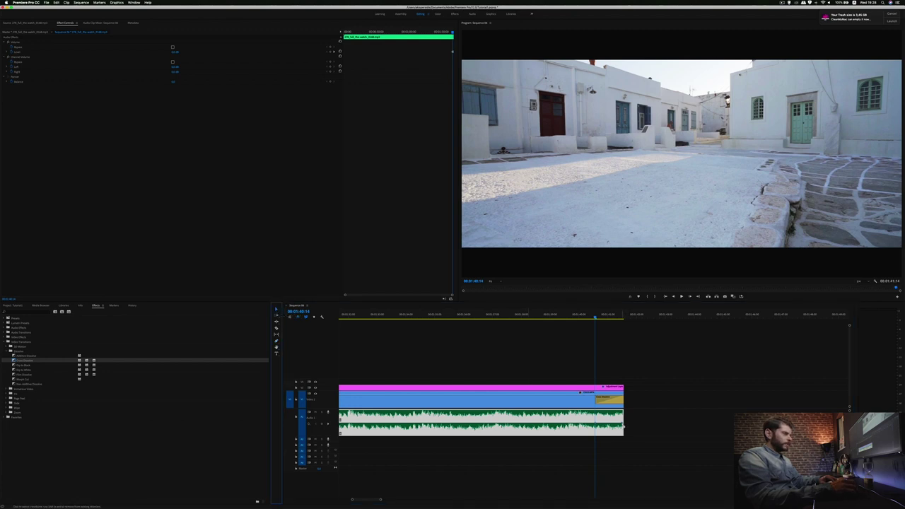
left_click_drag(623, 426, 624, 427)
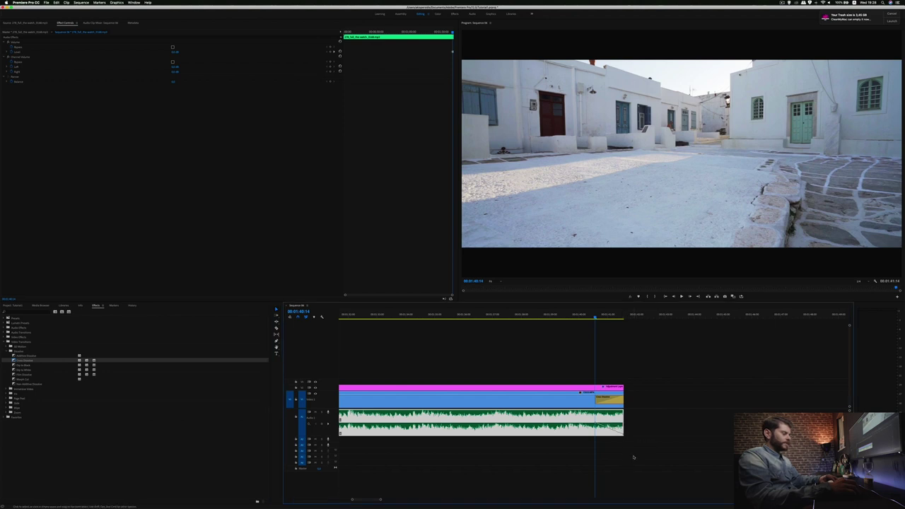
key("XF86AudioRaiseVolume")
key("space")
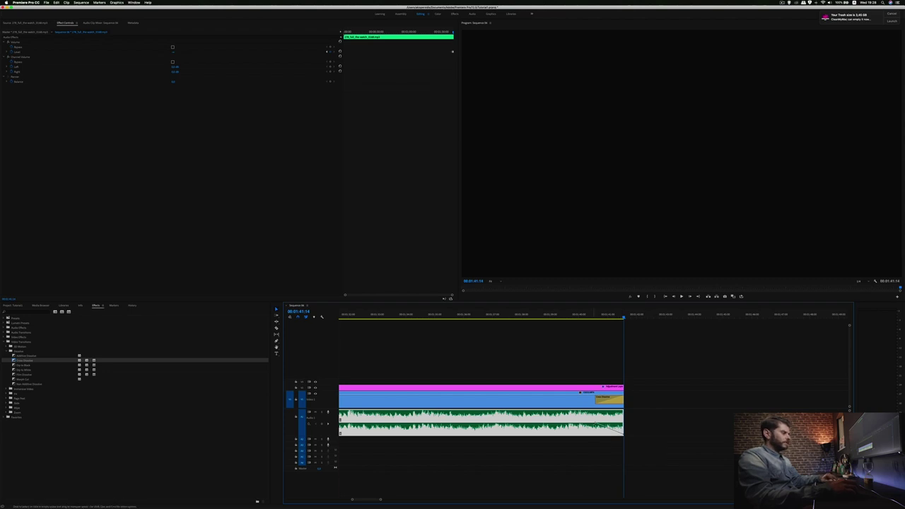
left_click(532, 316)
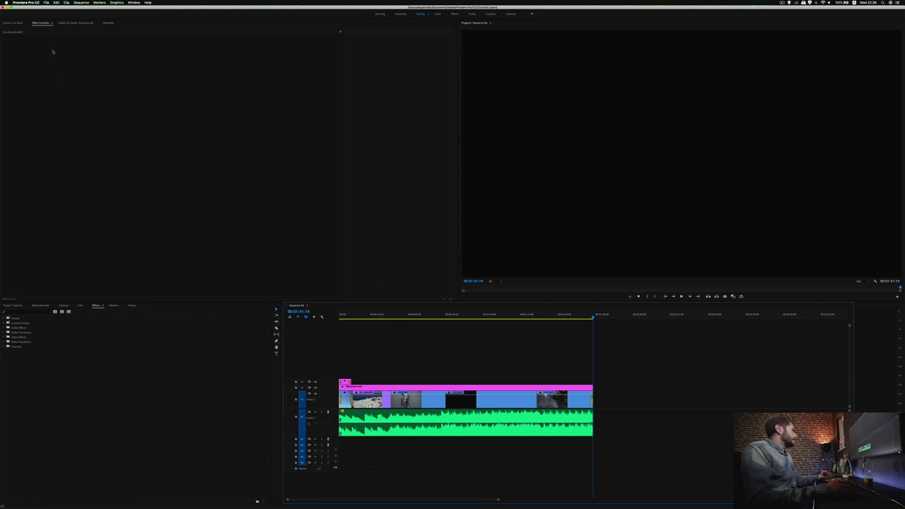
Open File > Export > Media with H.264 format and bring up the output file's save dialog.
left_click(46, 3)
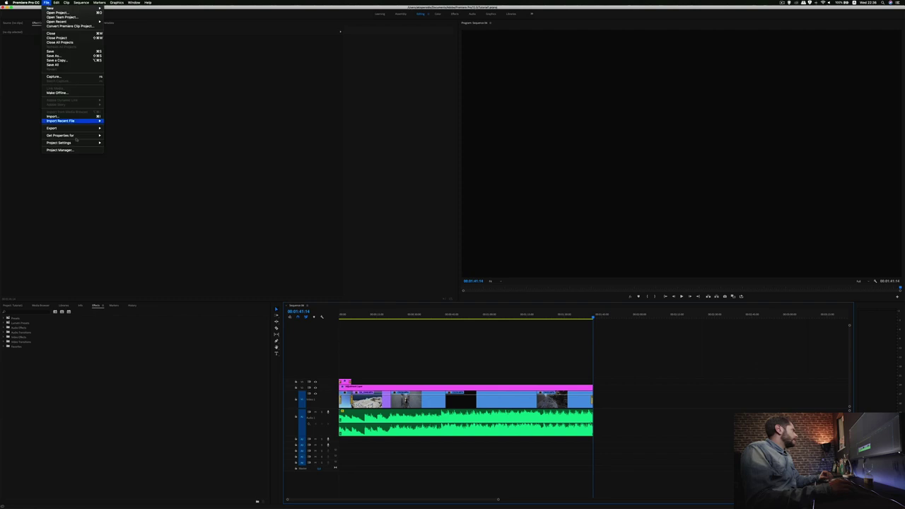
mouse_move(92, 129)
left_click(129, 130)
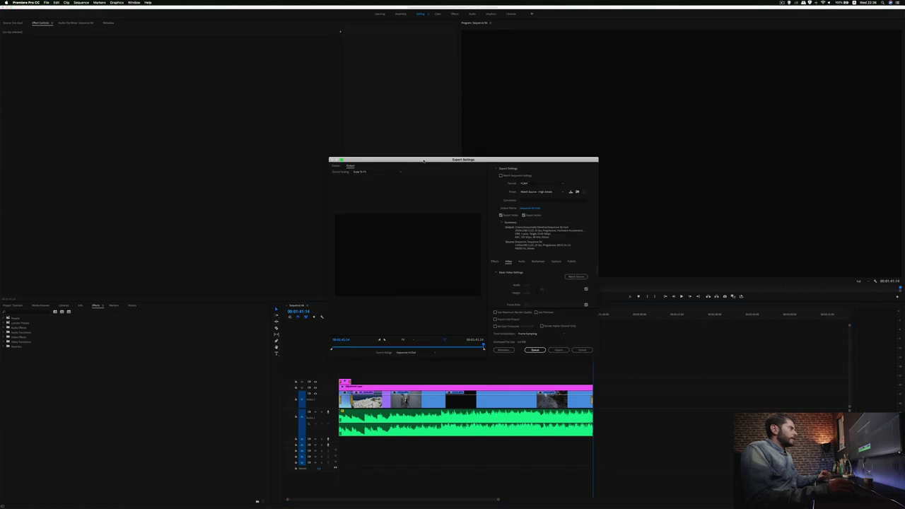
left_click_drag(423, 161, 434, 161)
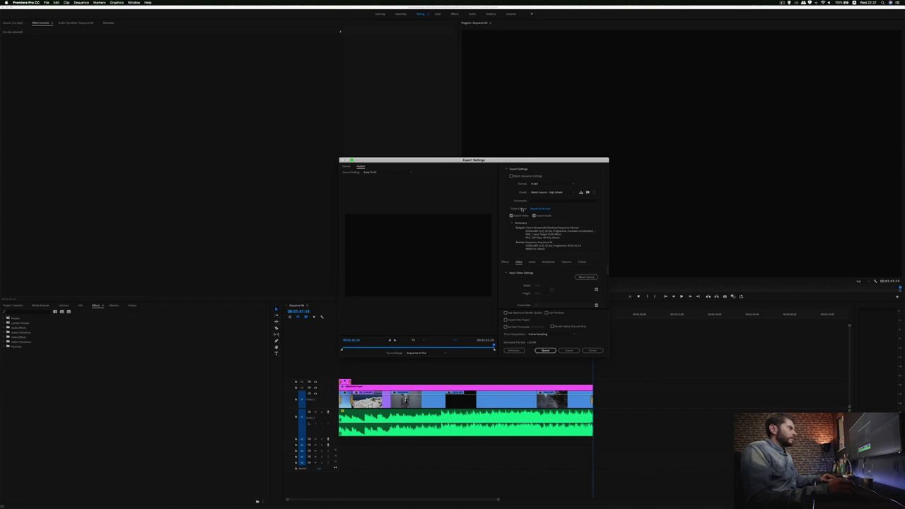
left_click(545, 210)
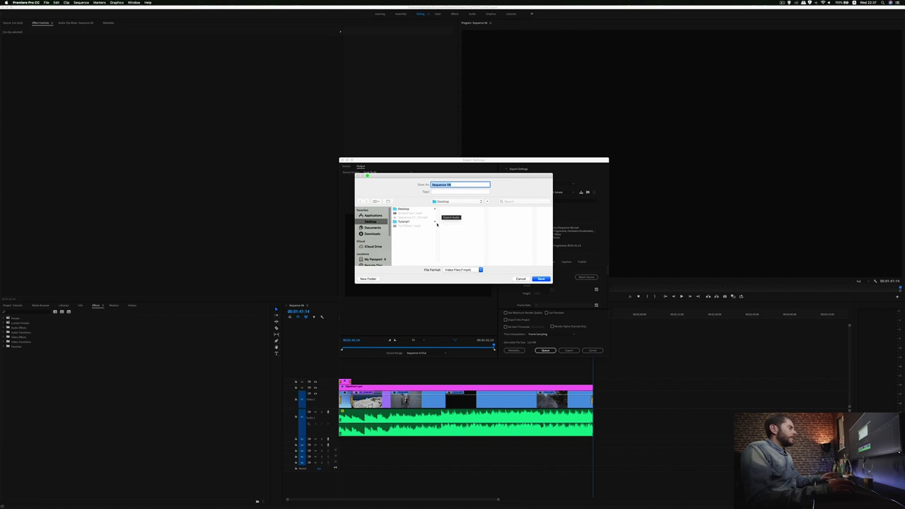
Close the save dialog unchanged and export the sequence as an H.264 MP4.
left_click(524, 279)
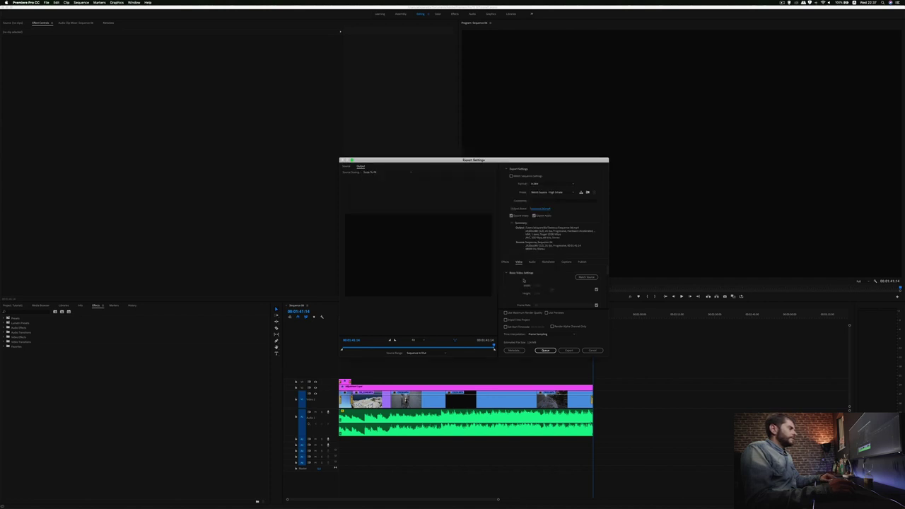
left_click(571, 351)
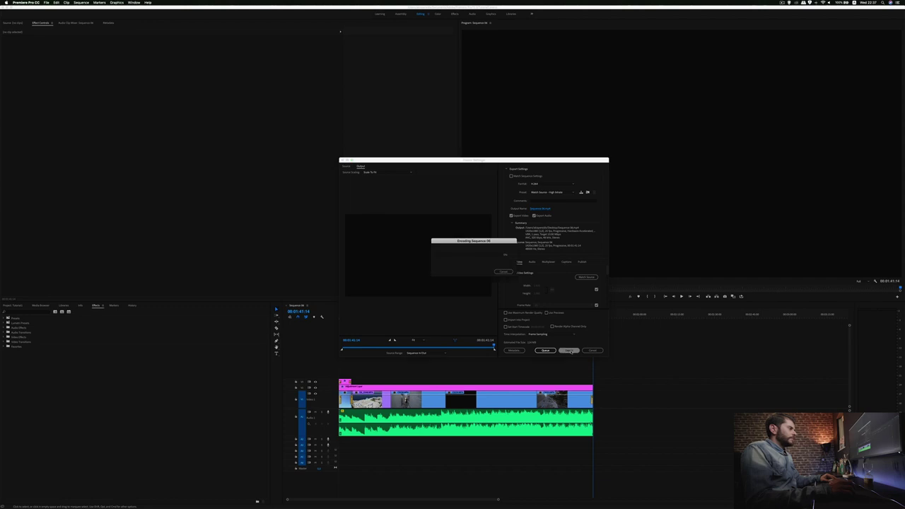